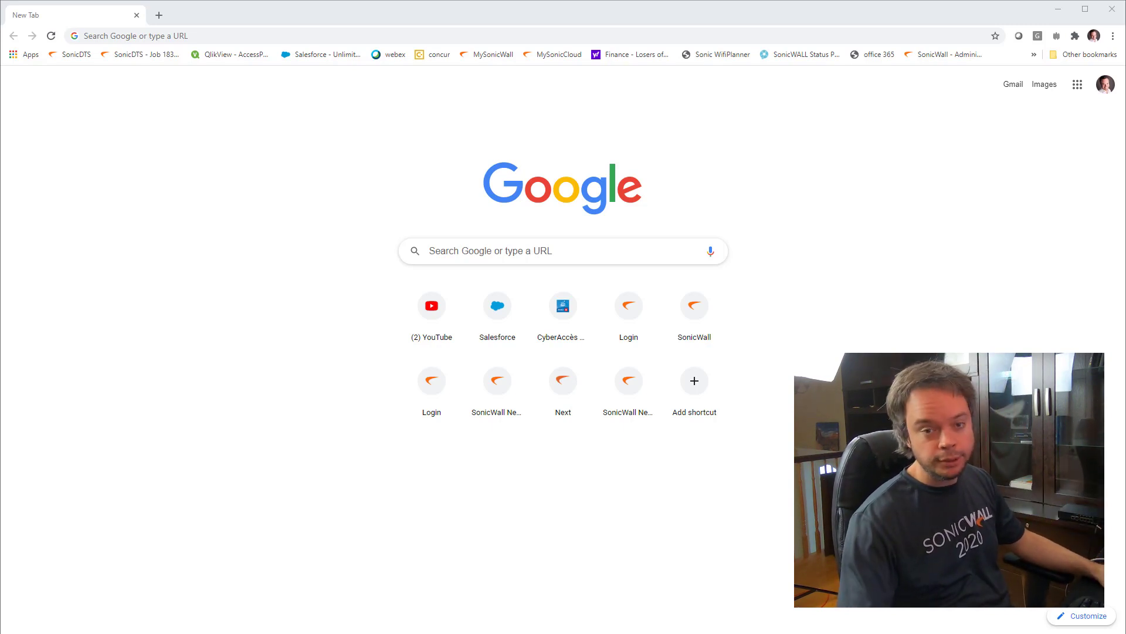
# Load the cloud.sonicwall.com login page.
pyautogui.click(450, 37)
pyautogui.write('cloud.sonicwall.com')
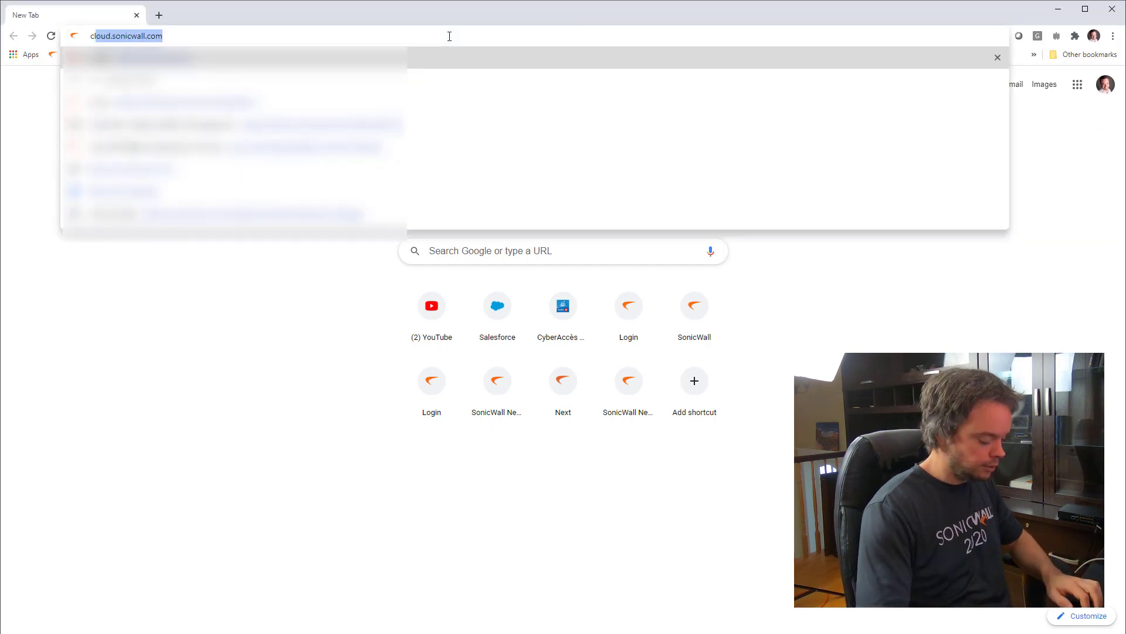
pyautogui.press('Return')
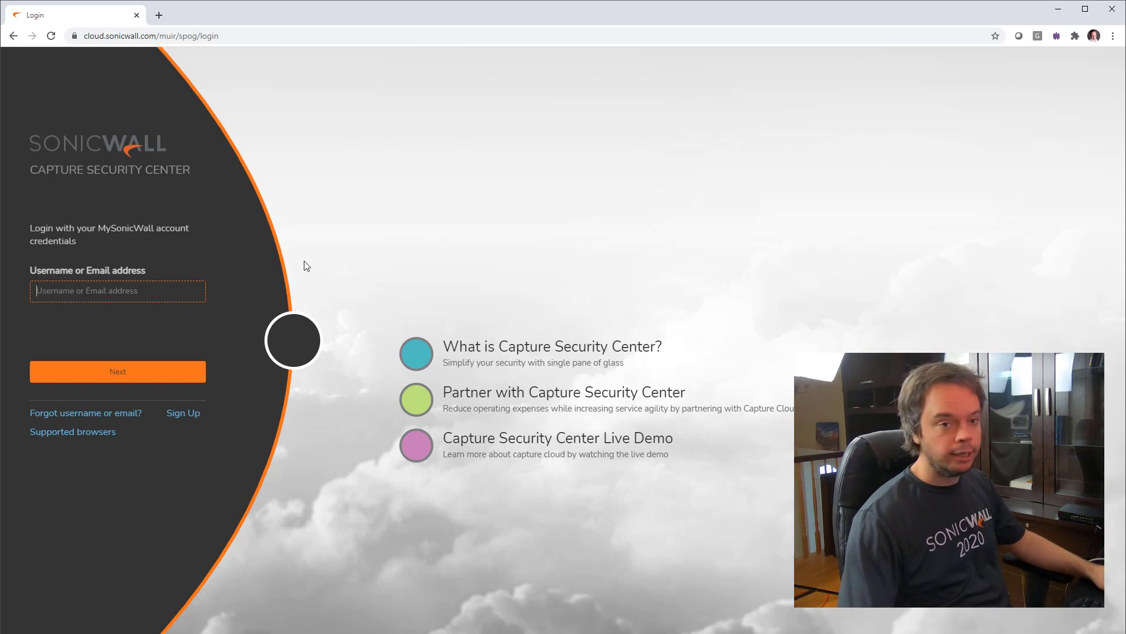
# Log in with the saved MySonicWall e-mail and password, then submit the e-mailed verification code.
pyautogui.click(129, 291)
pyautogui.click(136, 385)
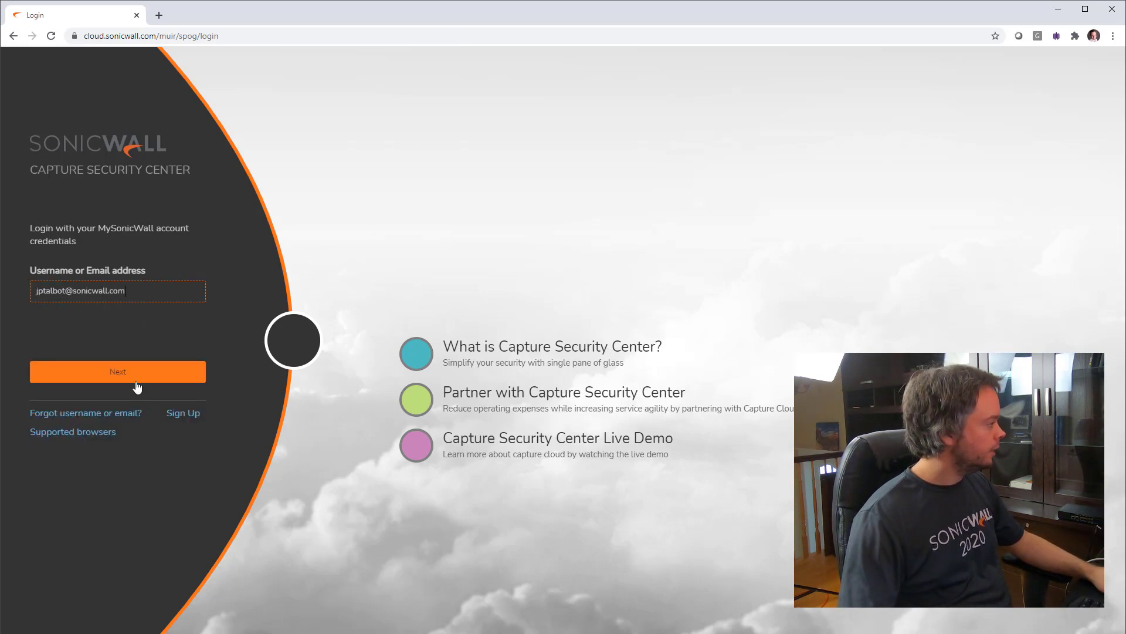
pyautogui.click(137, 371)
pyautogui.click(118, 333)
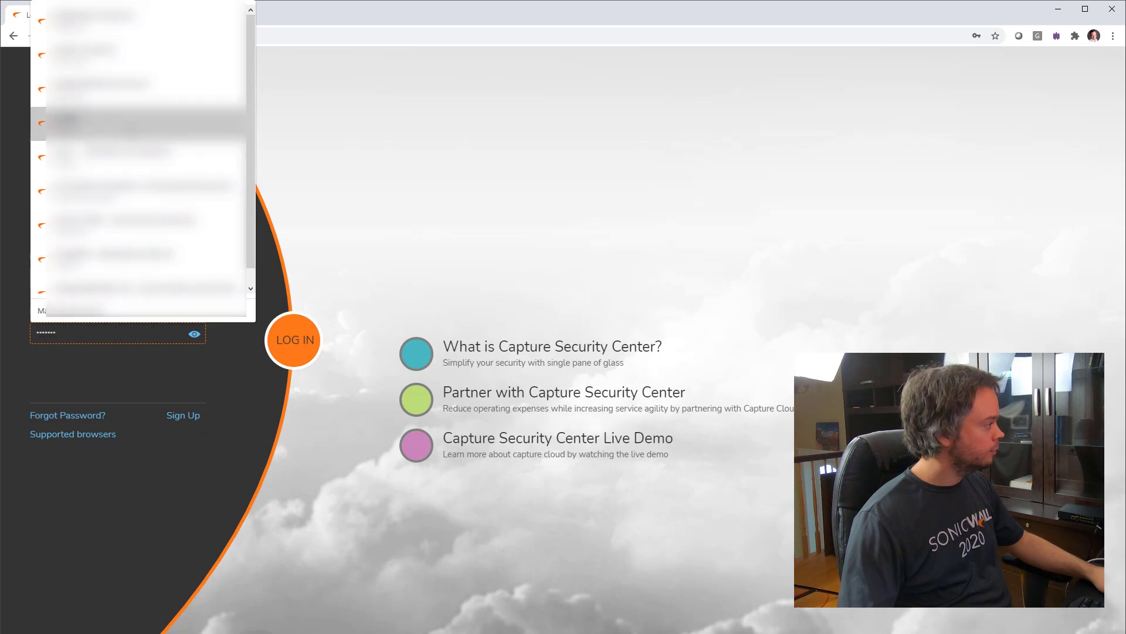
pyautogui.press('Return')
pyautogui.click(292, 350)
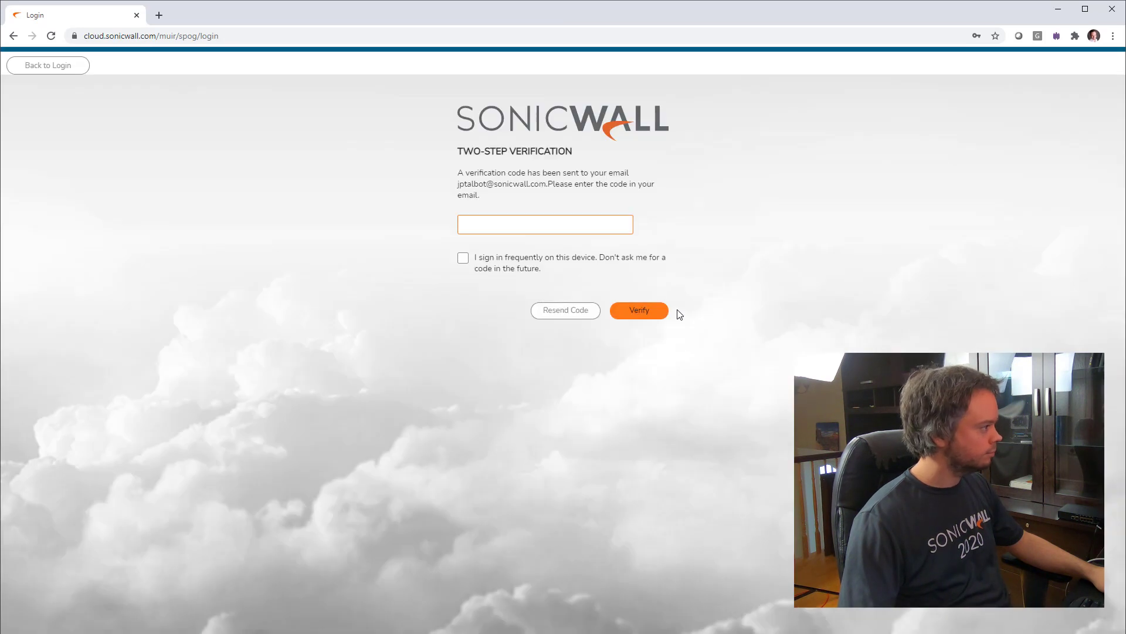
pyautogui.click(658, 313)
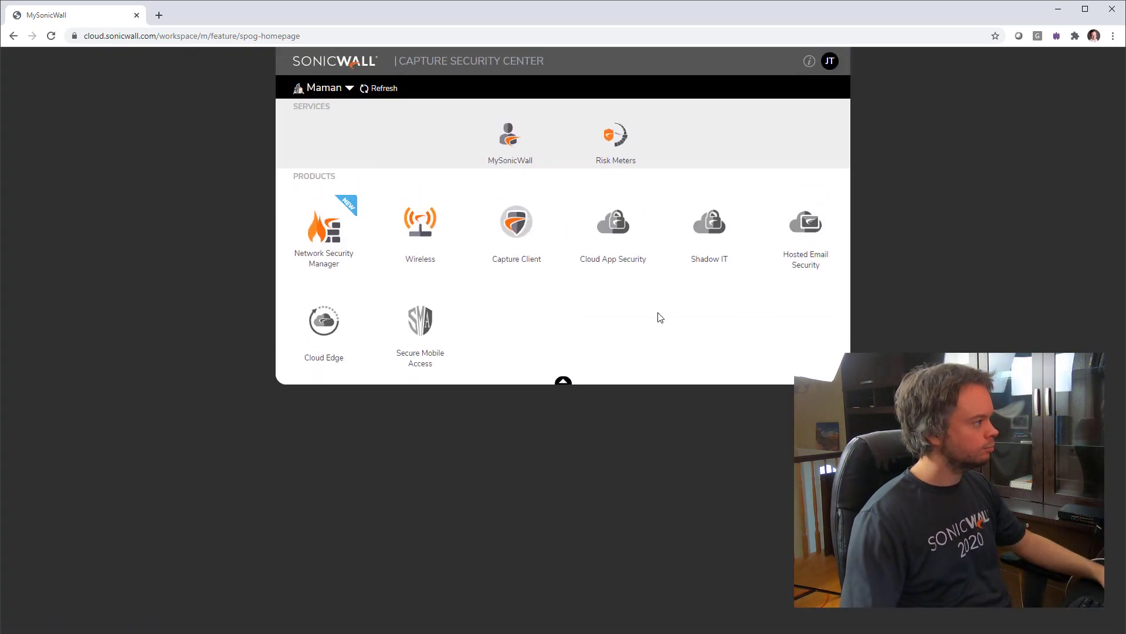
# Open MySonicWall and launch Register Products from the My Workspace section.
pyautogui.click(519, 147)
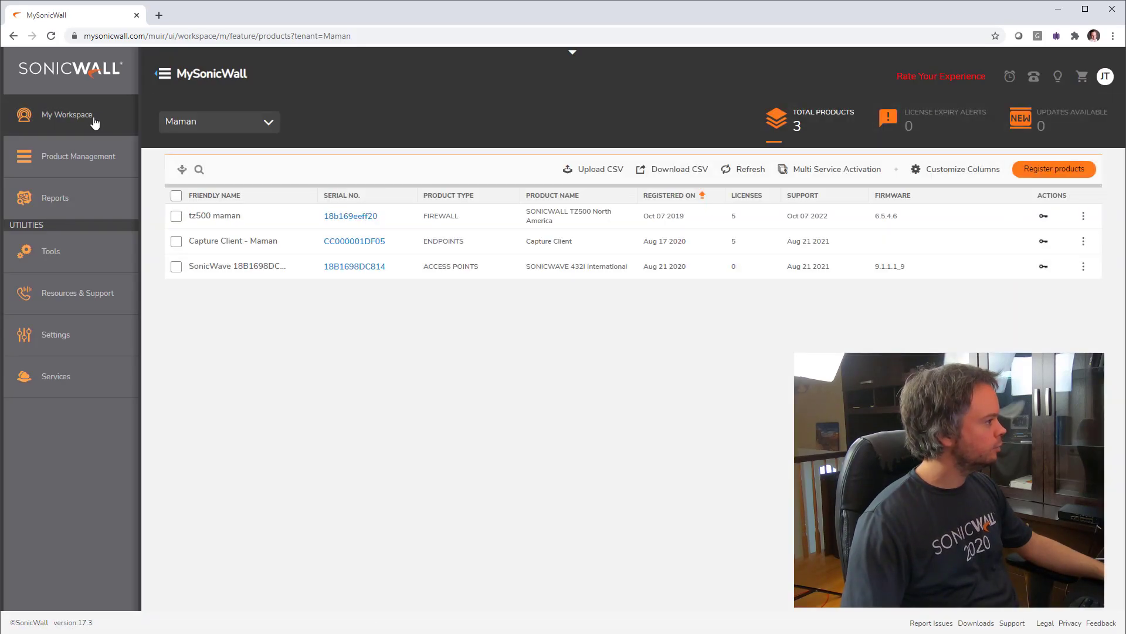
pyautogui.click(94, 123)
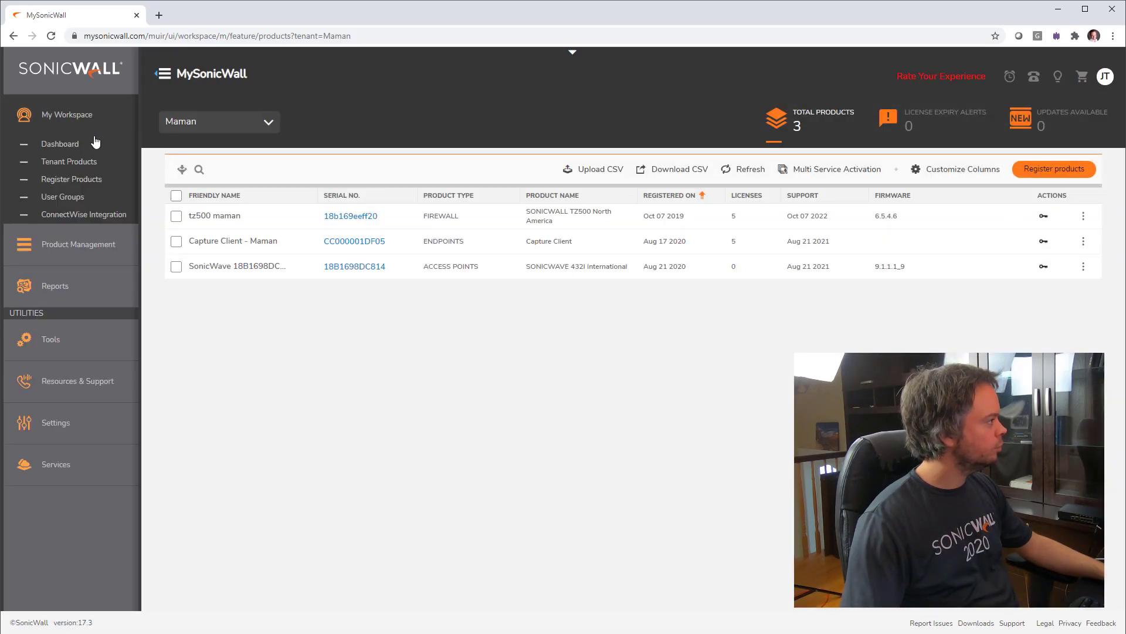
pyautogui.click(98, 180)
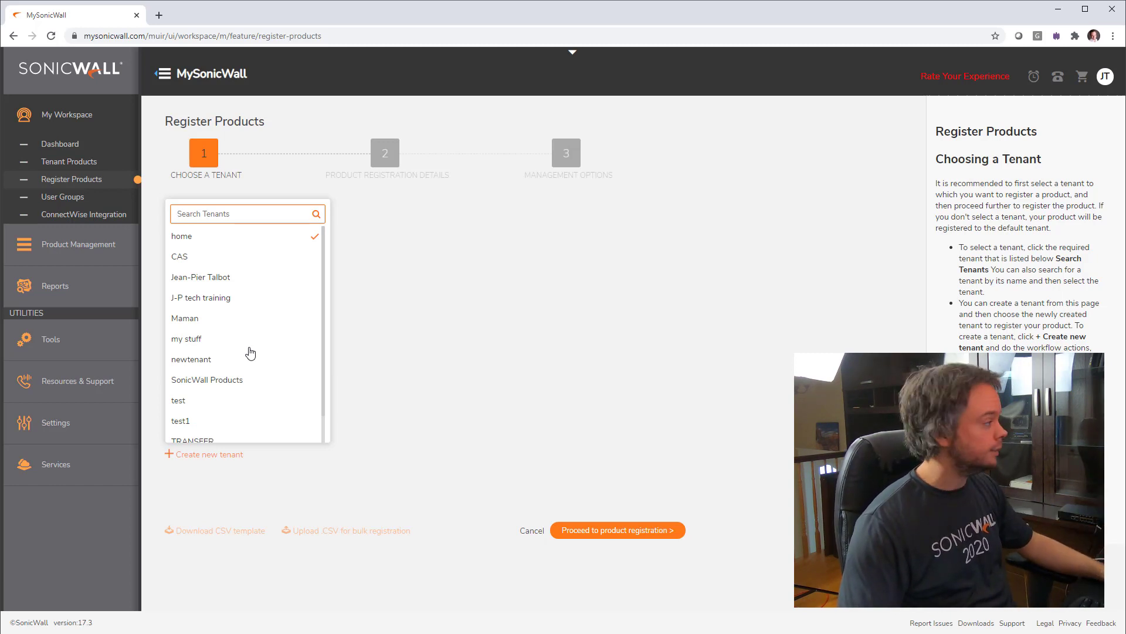
# Under tenant 'home', paste the firewall's serial number and authentication code, and name it tz670.
pyautogui.click(186, 240)
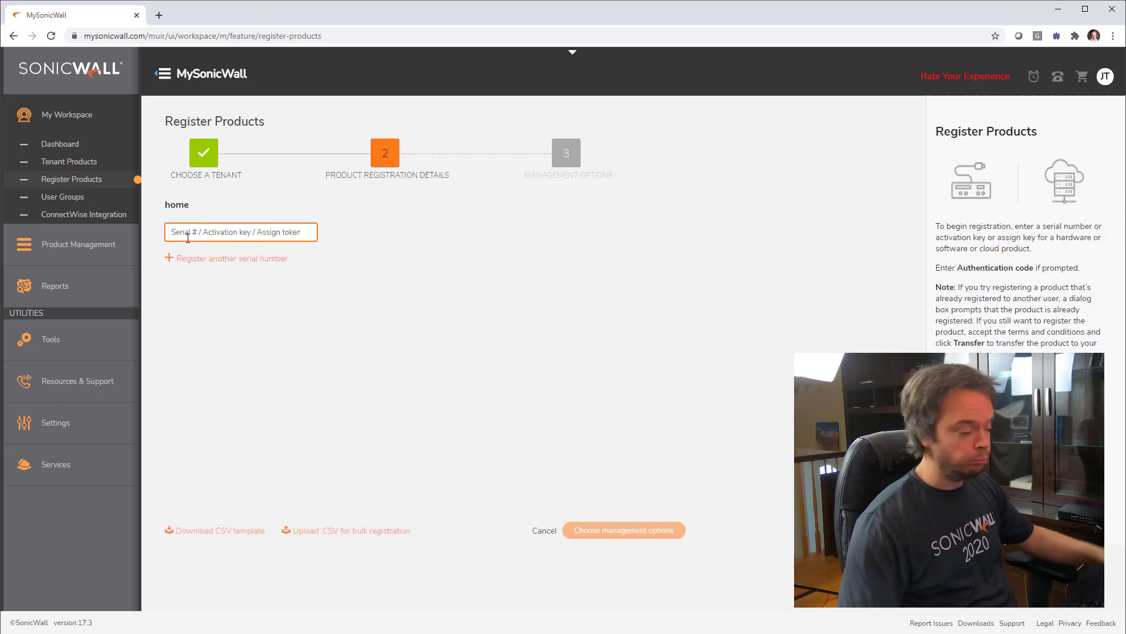
pyautogui.click(204, 235)
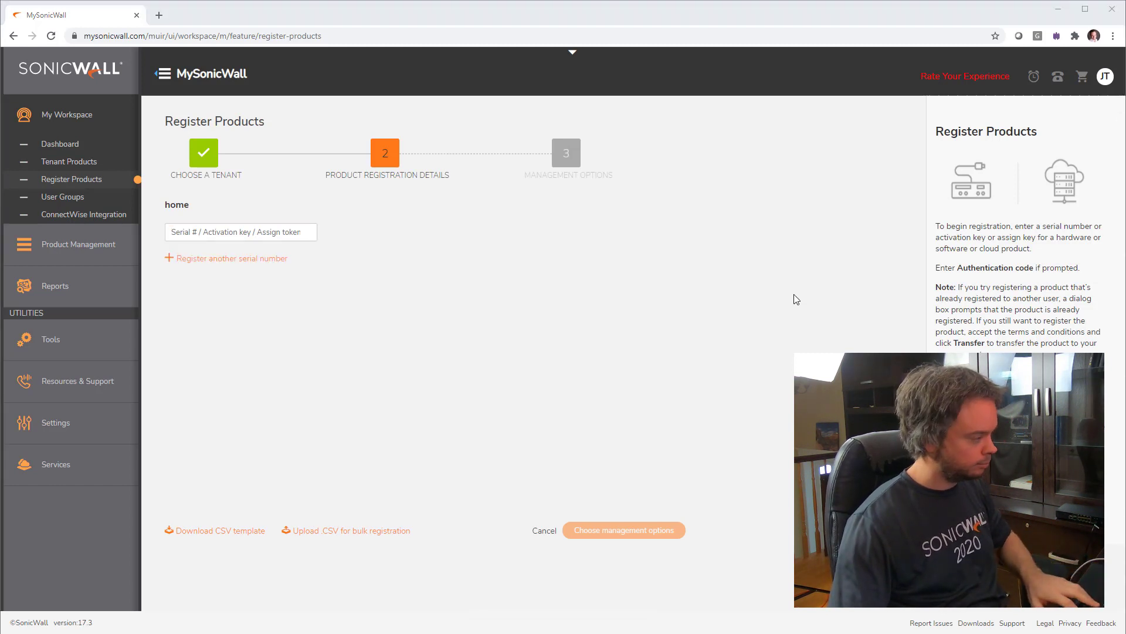
pyautogui.click(204, 234)
pyautogui.hotkey('ctrl', 'v')
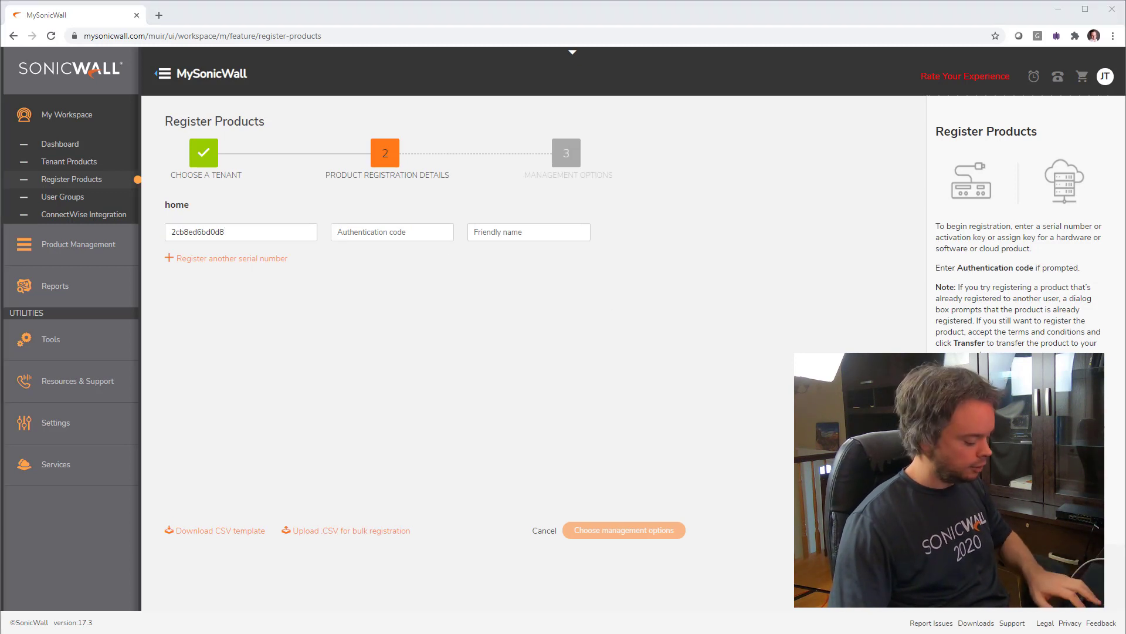
pyautogui.click(375, 232)
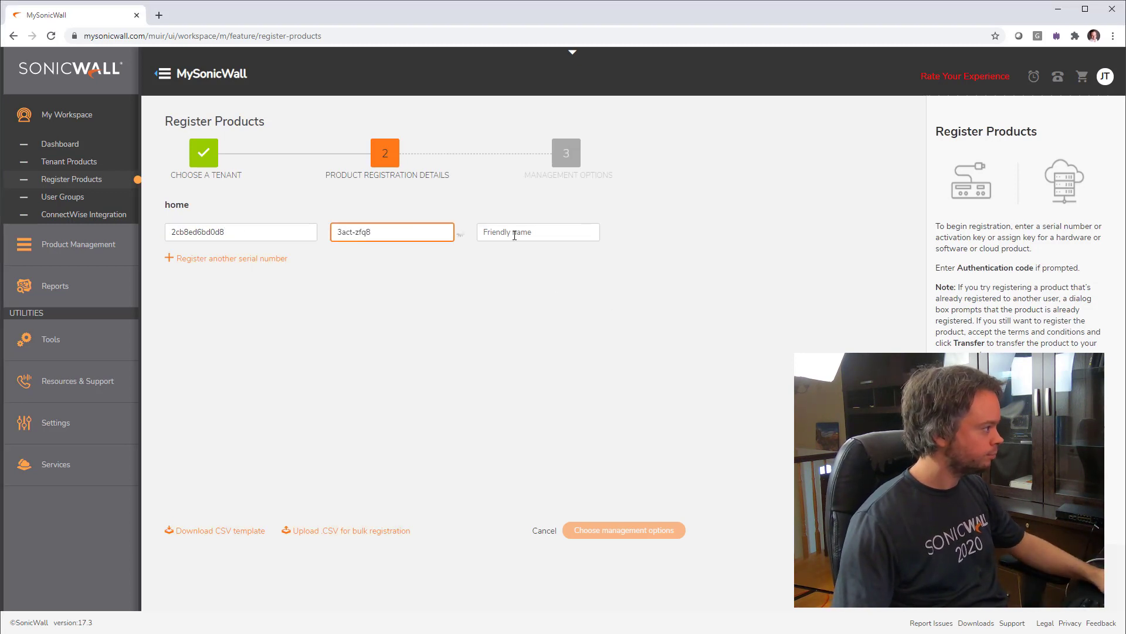
pyautogui.press('Tab')
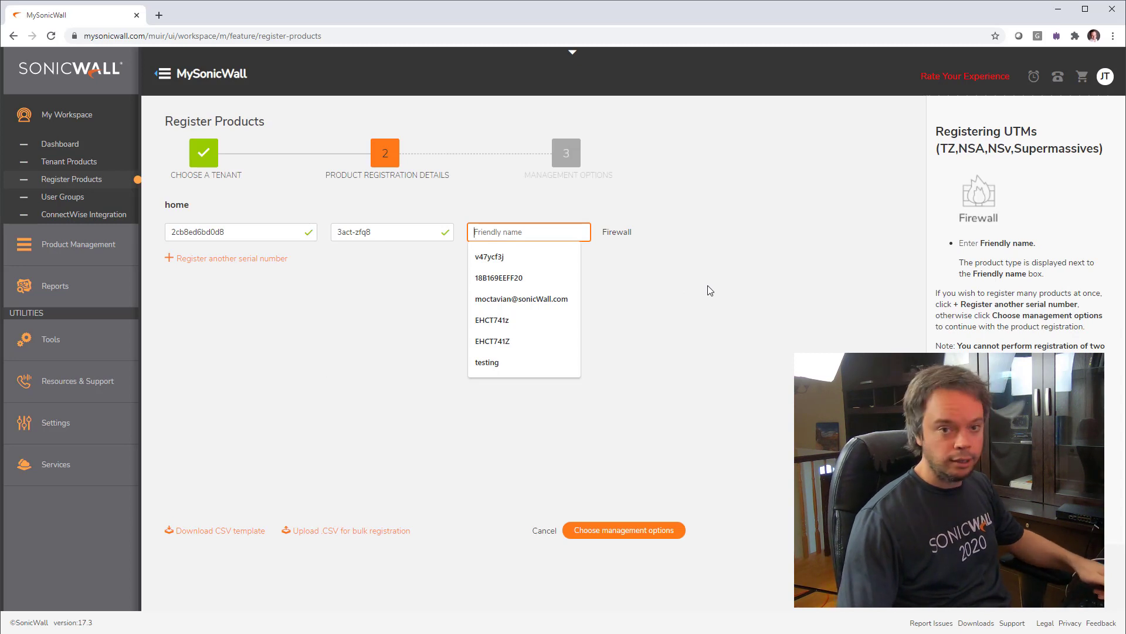
pyautogui.write('tz670')
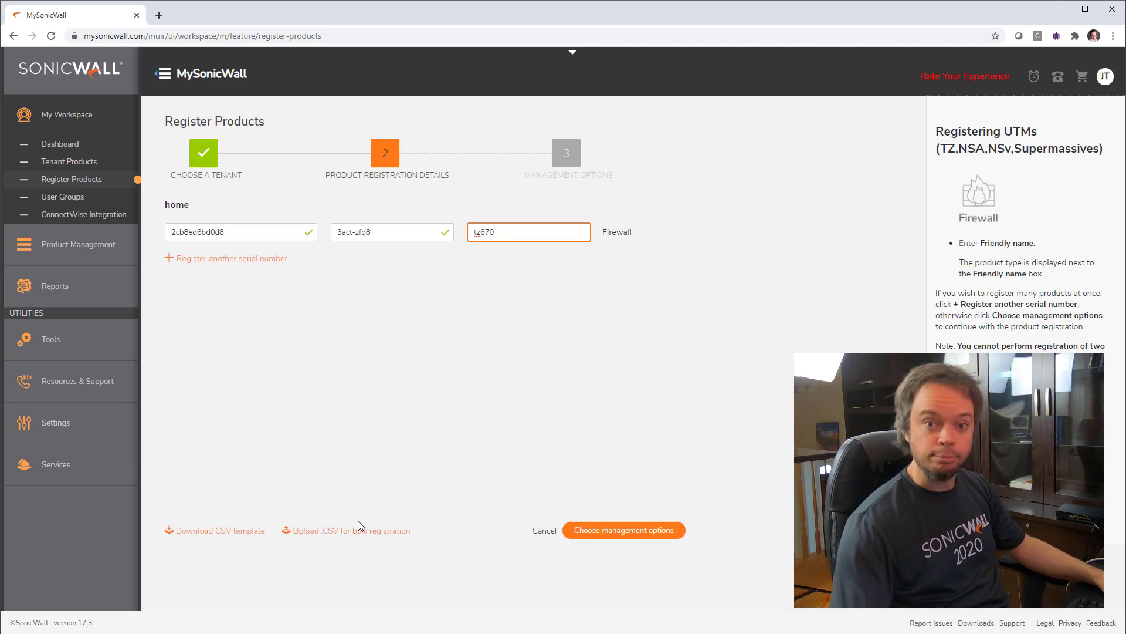
# Choose On-Box management for tz670 and complete the product registration.
pyautogui.click(628, 533)
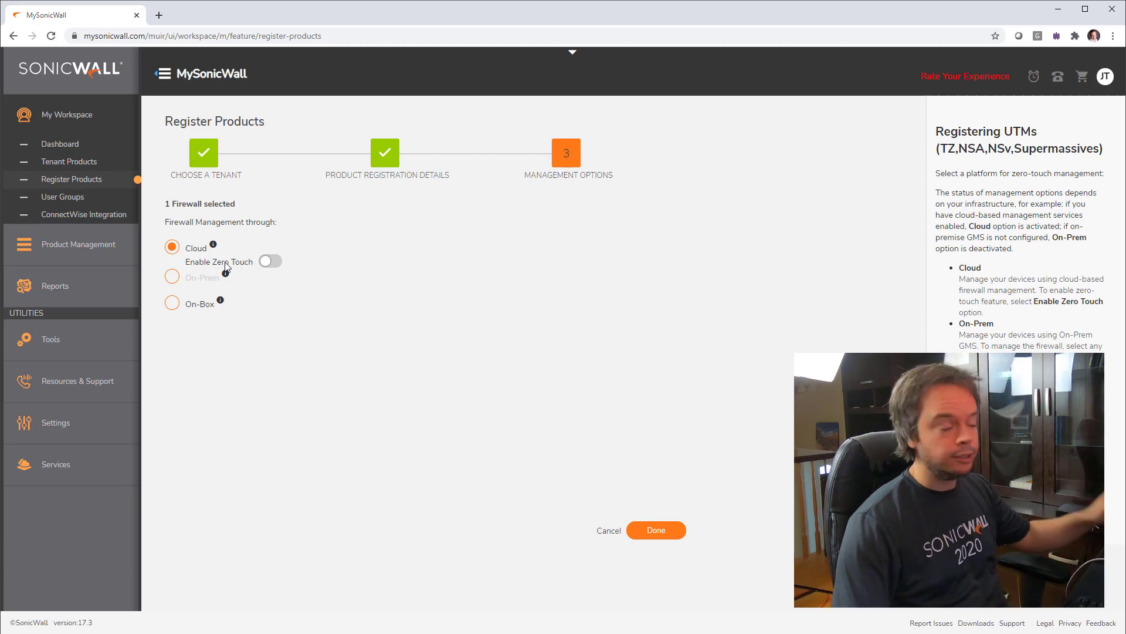
pyautogui.click(173, 303)
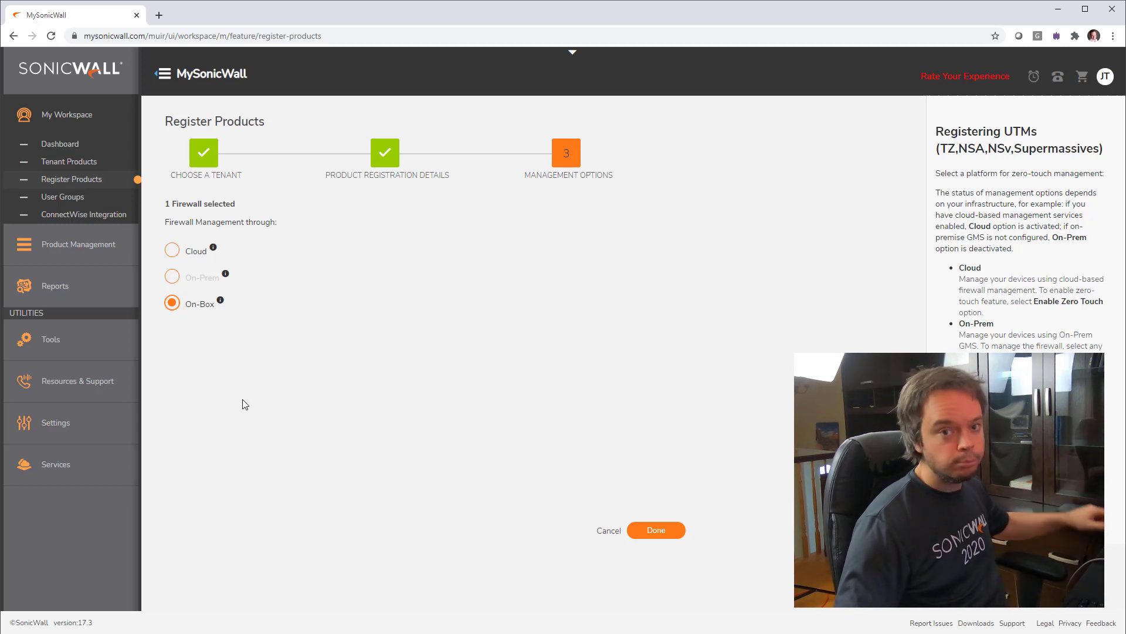
pyautogui.click(669, 534)
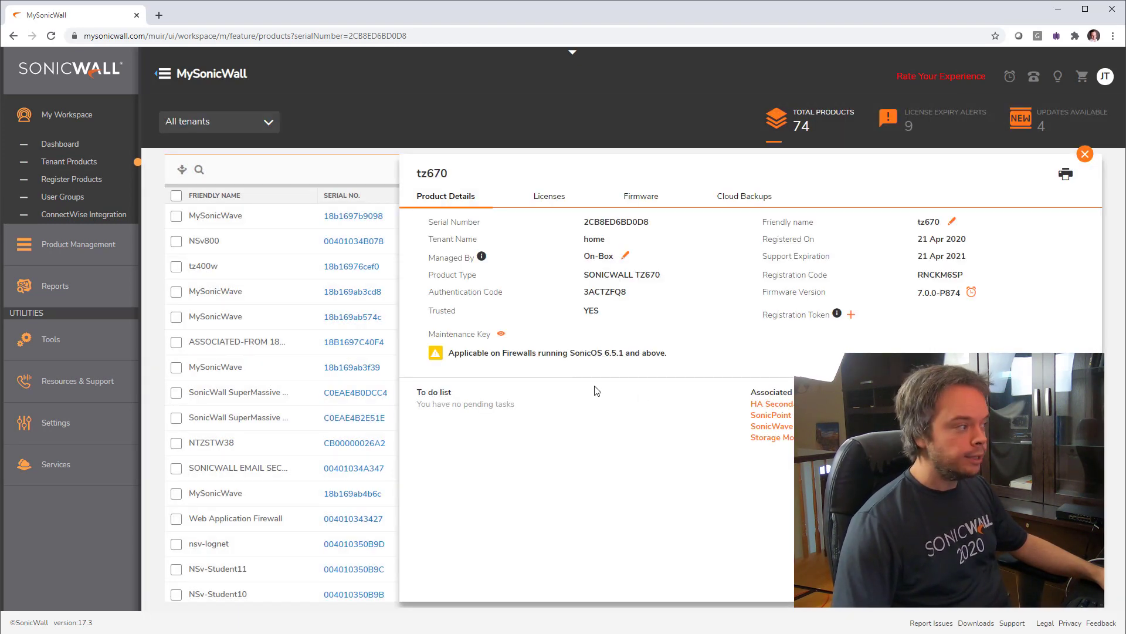
# Reveal tz670's maintenance key, then view its firmware showing 7.0.0-R906 available over 7.0.0-P874.
pyautogui.moveTo(446, 339); pyautogui.dragTo(488, 339)
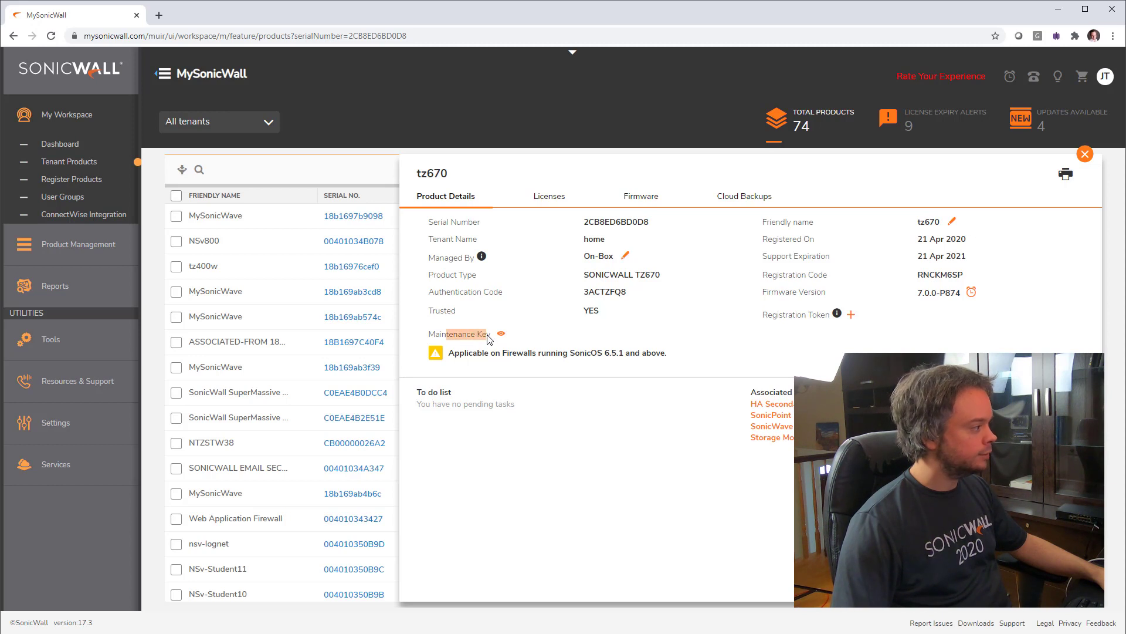
pyautogui.click(467, 340)
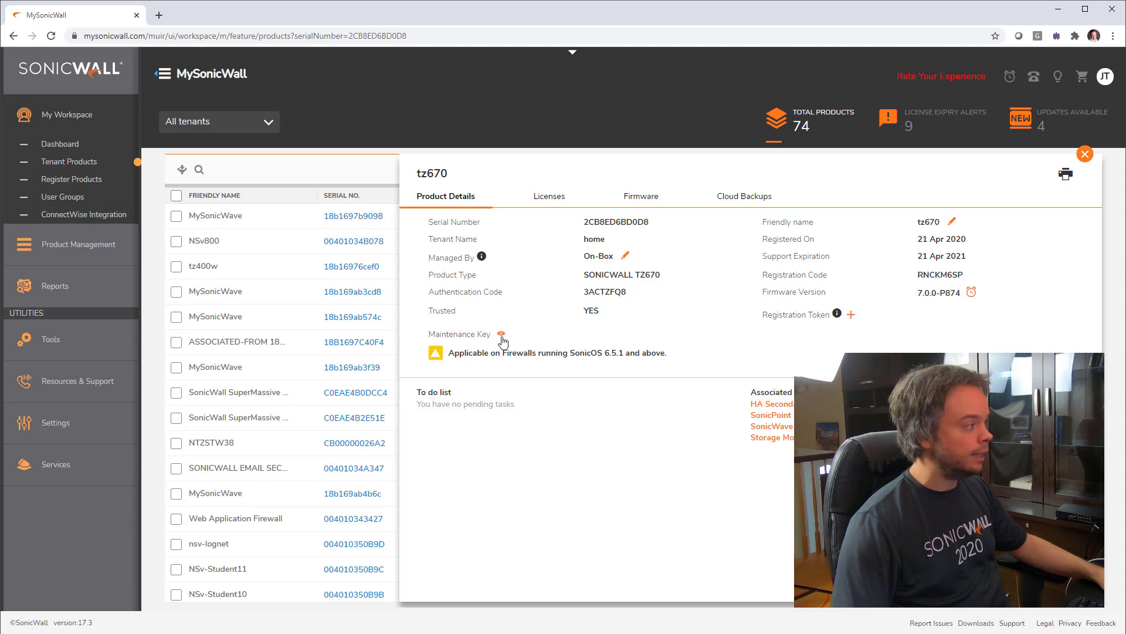
pyautogui.moveTo(502, 338)
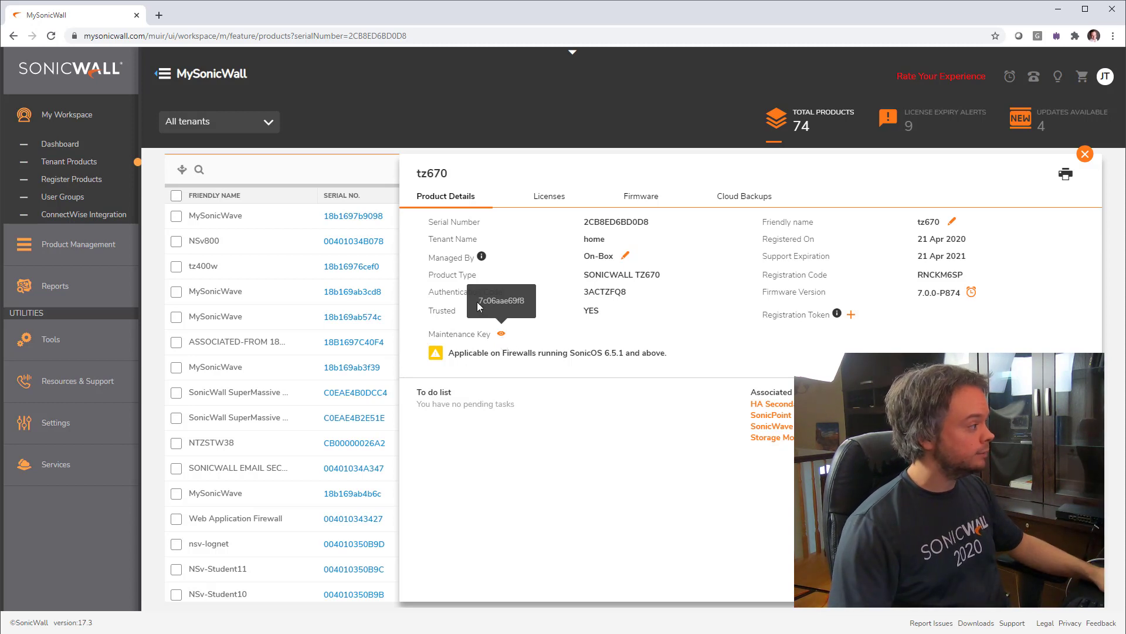
pyautogui.moveTo(479, 305); pyautogui.dragTo(504, 352)
pyautogui.click(502, 335)
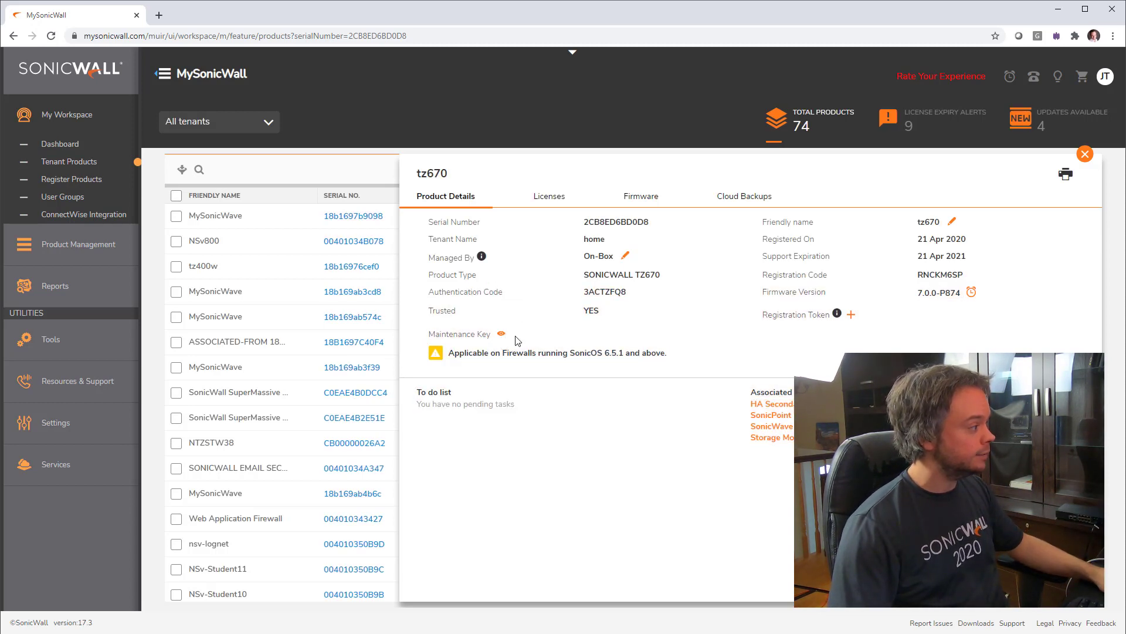
pyautogui.moveTo(503, 338)
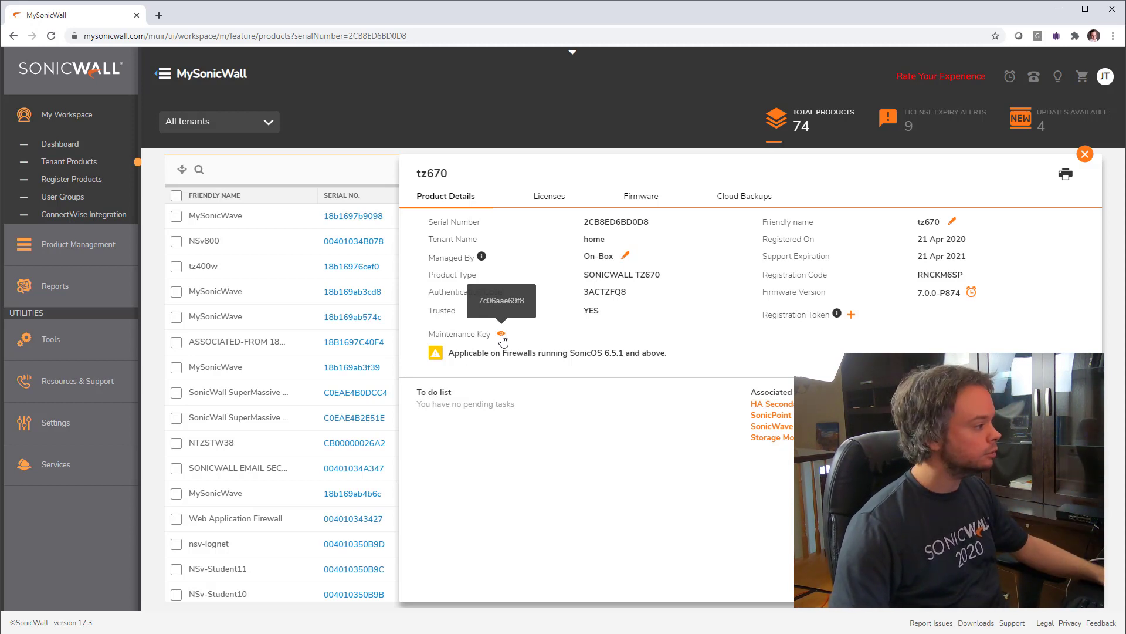
pyautogui.click(643, 199)
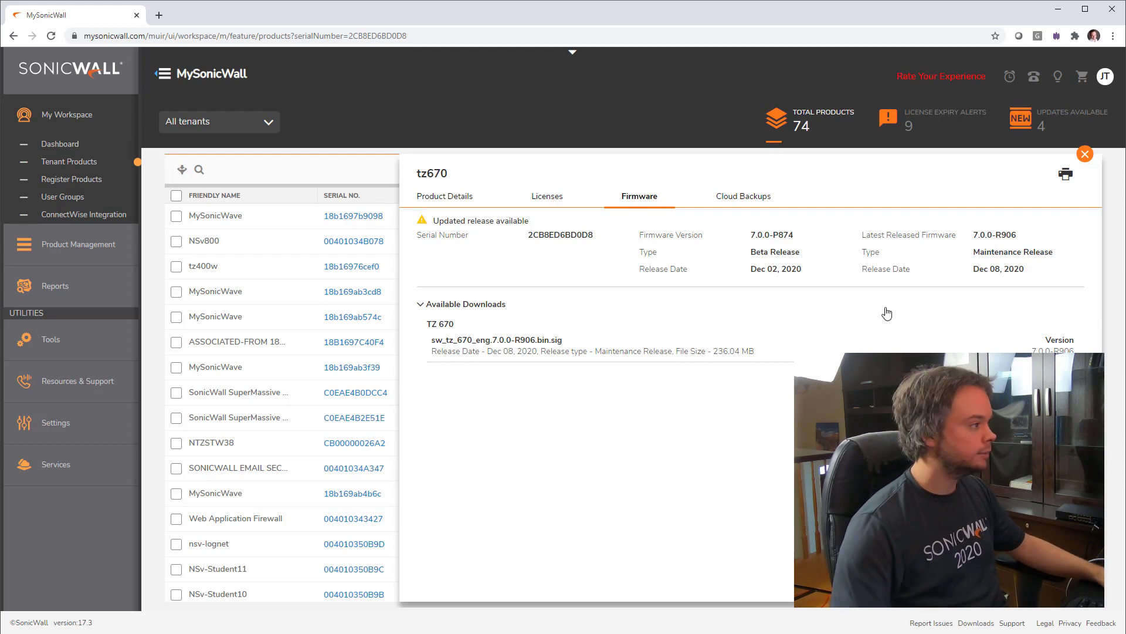
# Close the tz670 details panel and open a new browser tab.
pyautogui.click(1084, 154)
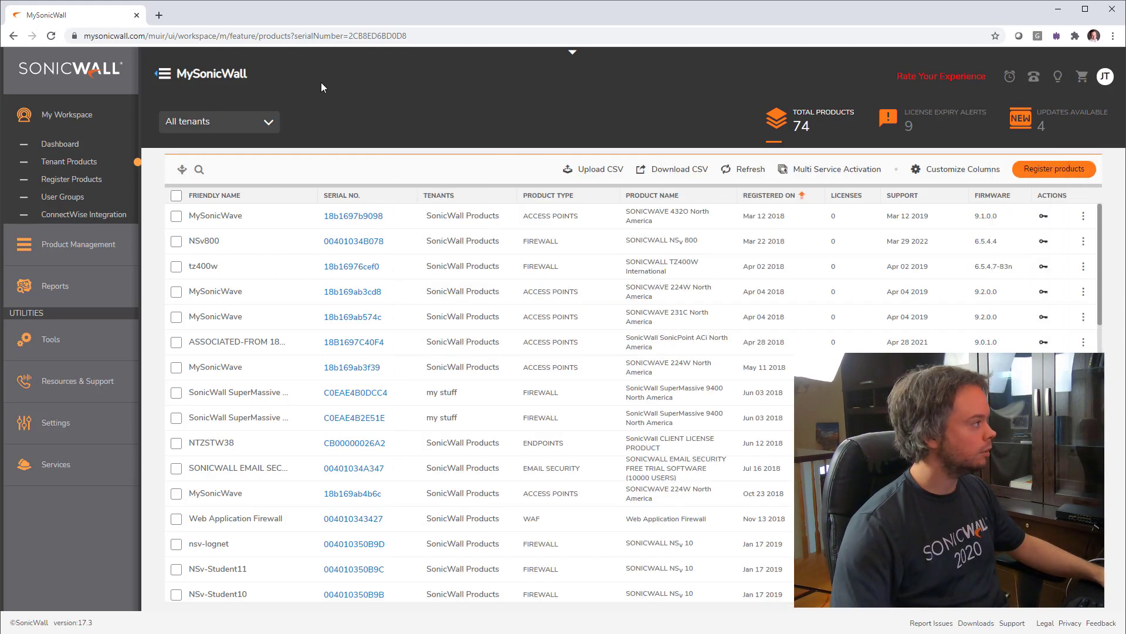
pyautogui.click(159, 15)
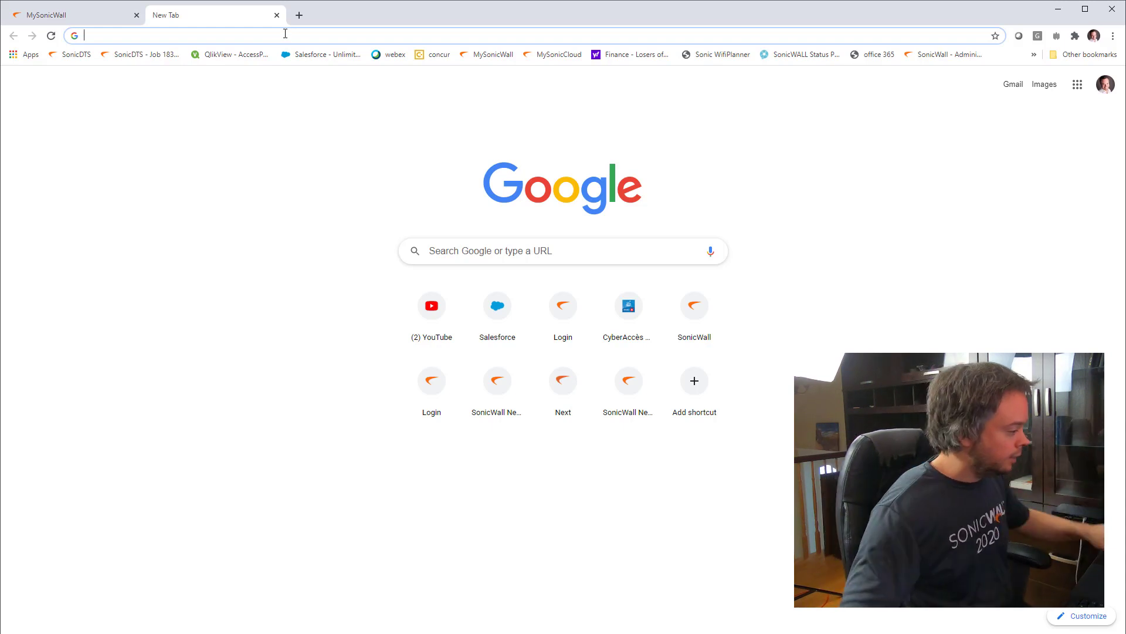
# Run ipconfig in Command Prompt and copy the Ethernet default gateway 192.168.168.168.
pyautogui.press('super')
pyautogui.write('cmd')
pyautogui.press('Return')
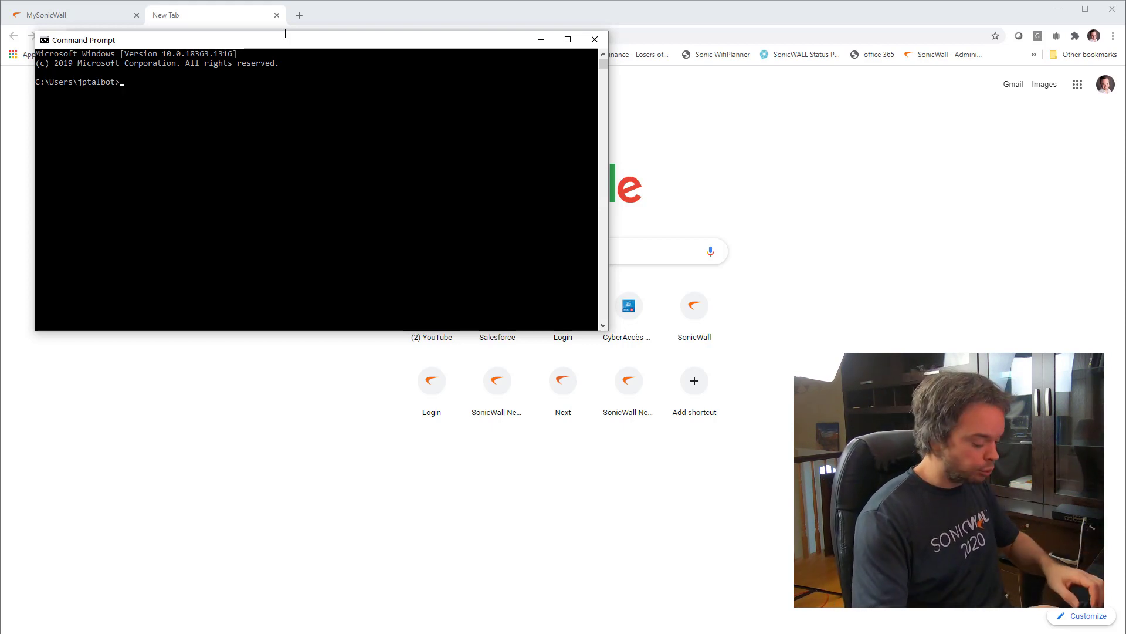
pyautogui.write('pconfig')
pyautogui.press('Return')
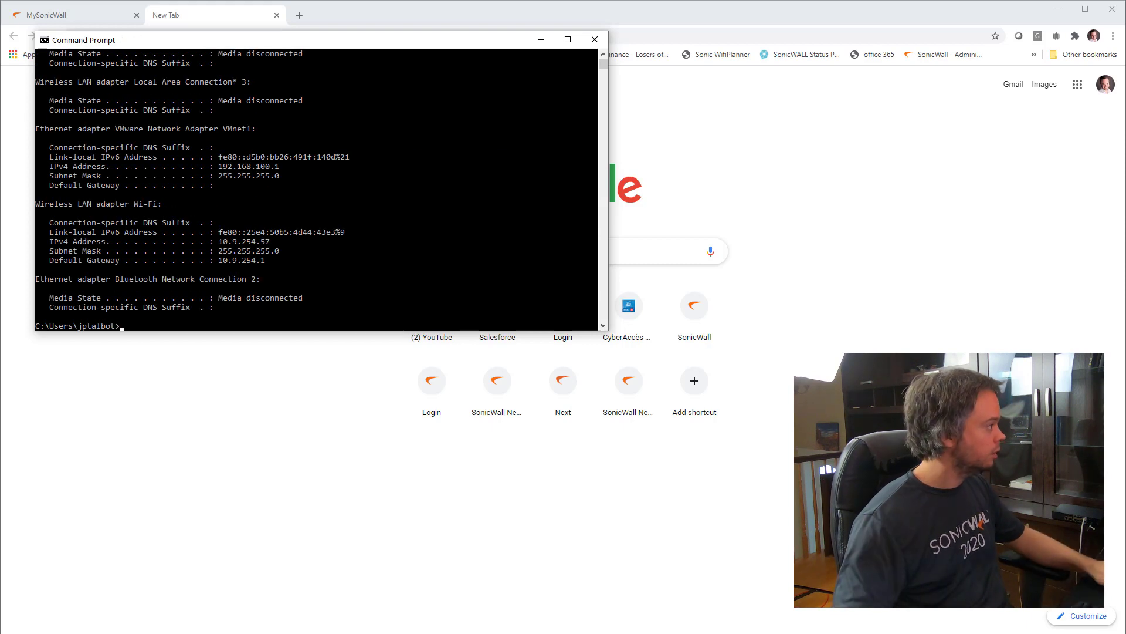
pyautogui.scroll(5, 232, 200)
pyautogui.moveTo(295, 159); pyautogui.dragTo(219, 158)
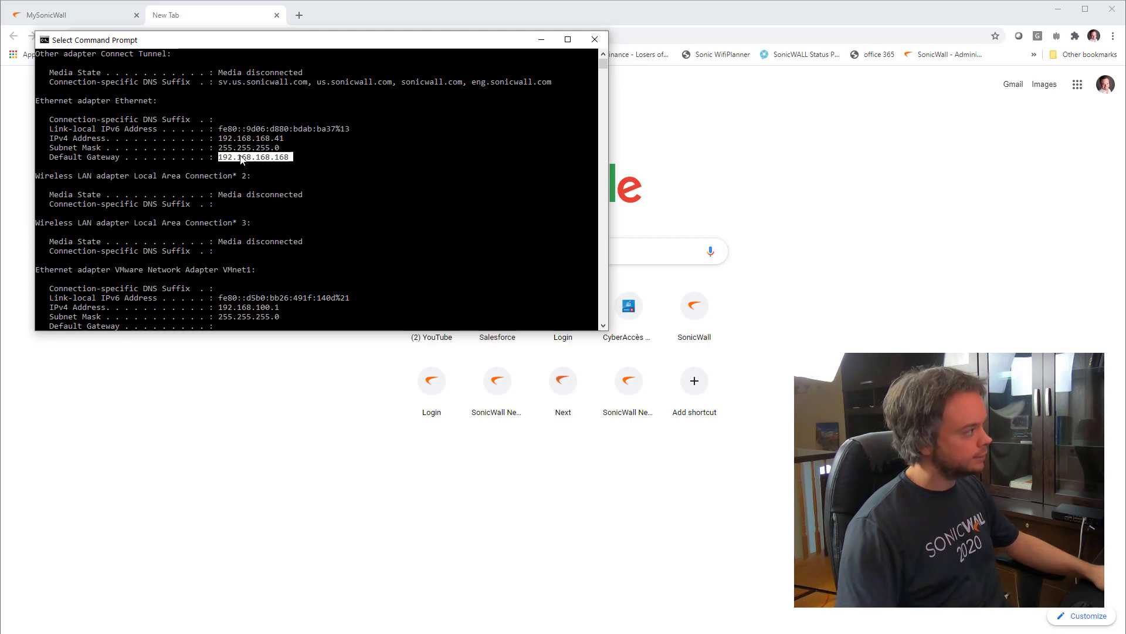
pyautogui.rightClick(242, 159)
pyautogui.click(329, 32)
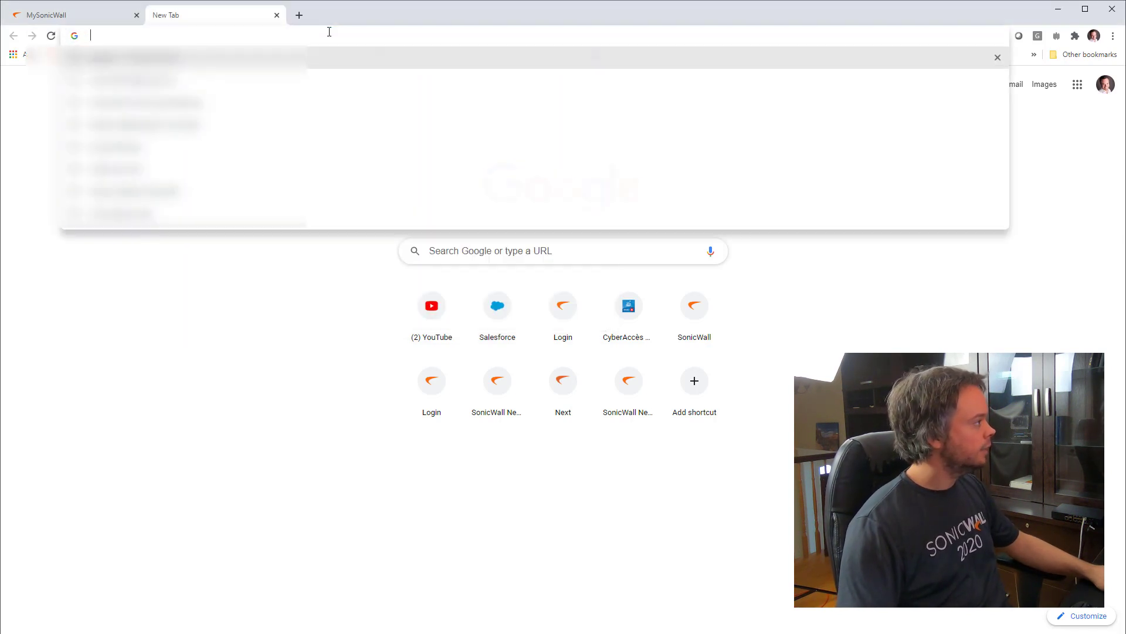
# Load 192.168.168.168 and log in to SonicOS as admin with the account password.
pyautogui.hotkey('ctrl', 'v')
pyautogui.press('Return')
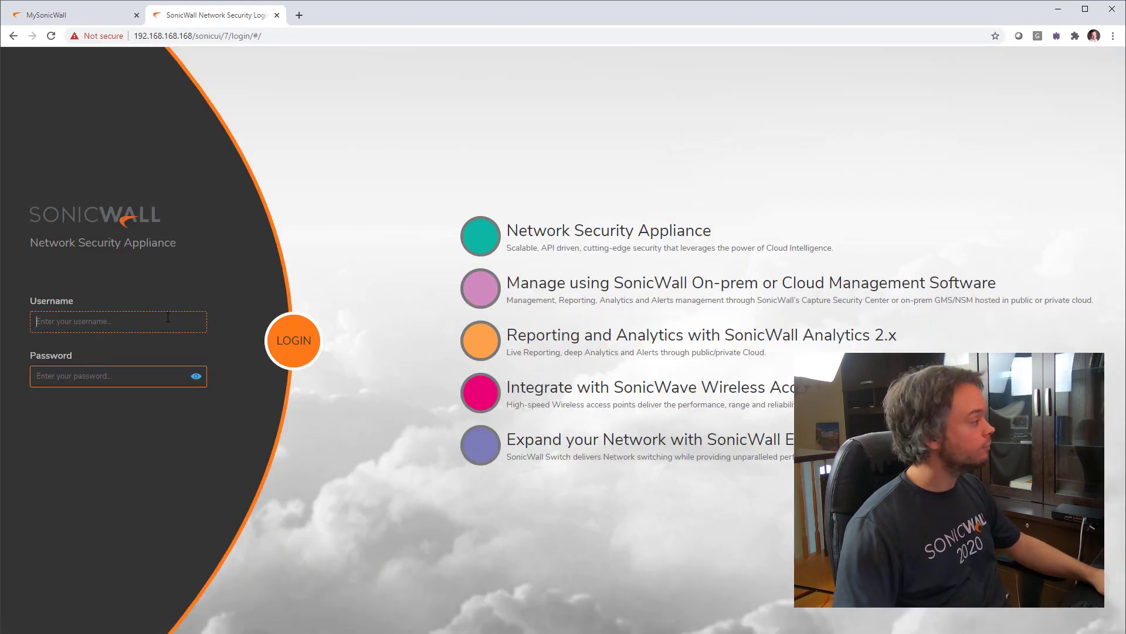
pyautogui.click(168, 317)
pyautogui.click(145, 359)
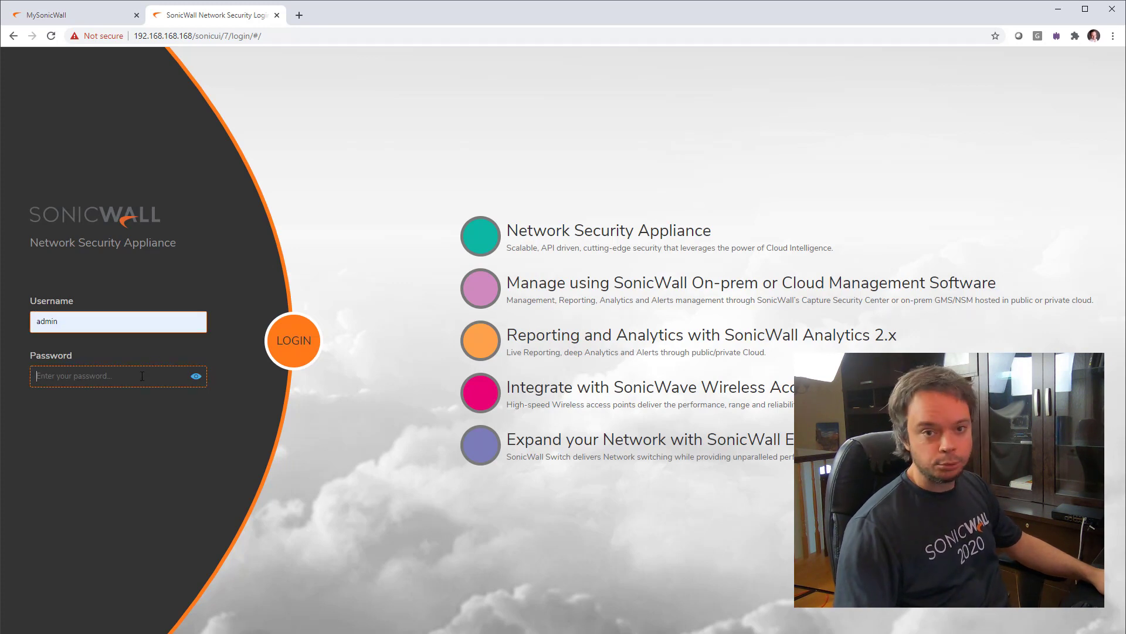
pyautogui.write('•••••••••')
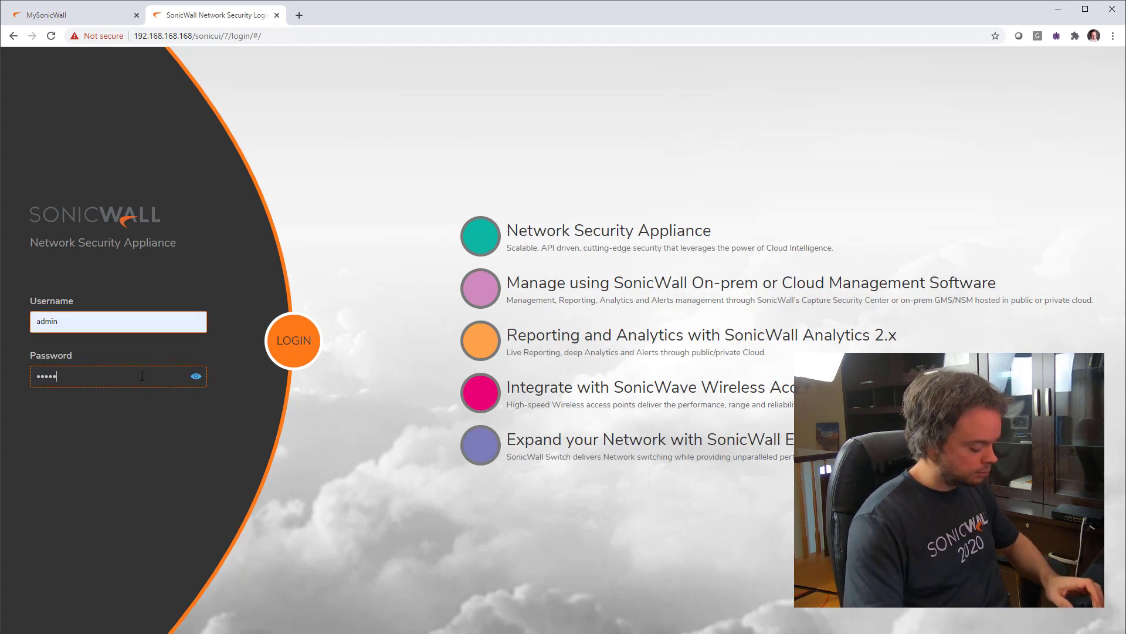
pyautogui.press('Return')
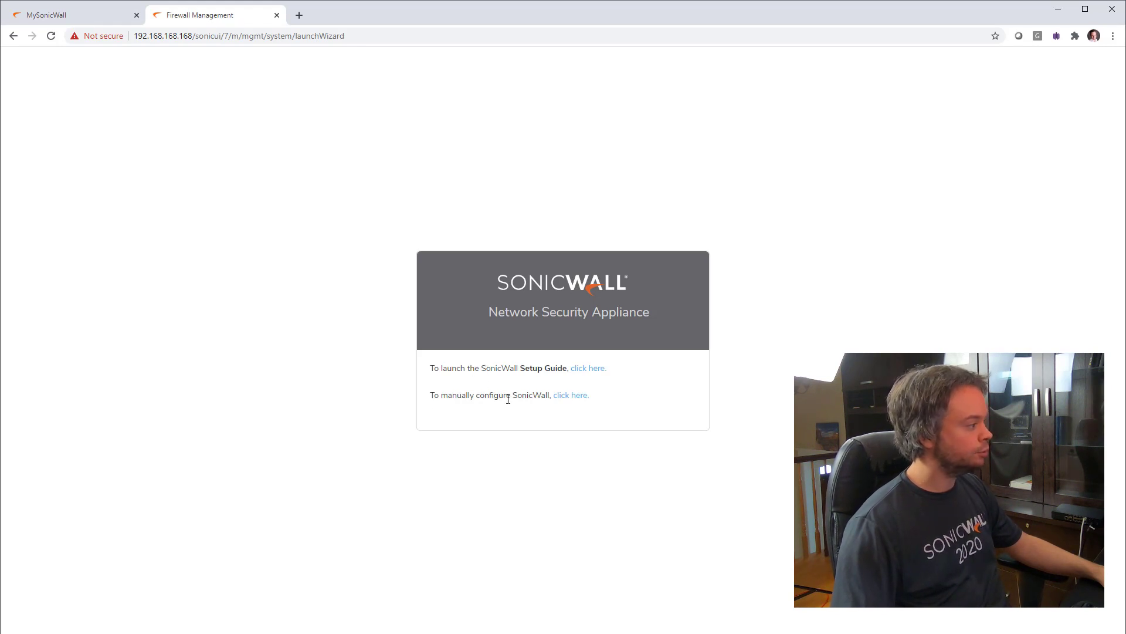
# Bypass the setup wizard by choosing manual configuration to reach the TZ 670 dashboard.
pyautogui.click(583, 398)
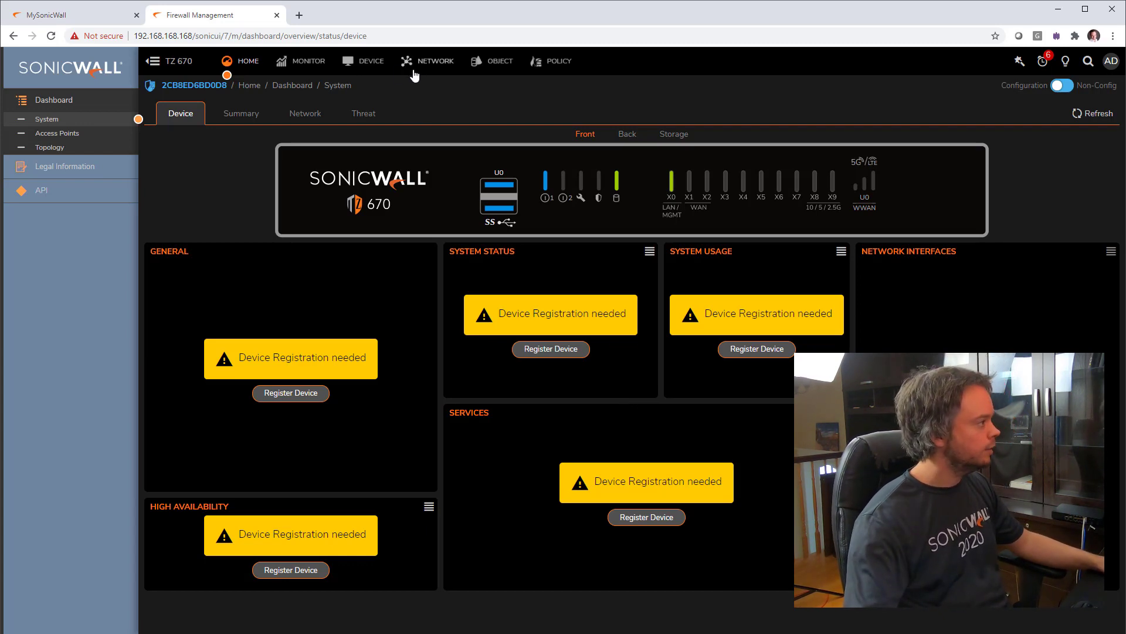
# Renew X1's DHCP lease in Interfaces, refresh to get 142.39.18.55, and return home.
pyautogui.click(431, 61)
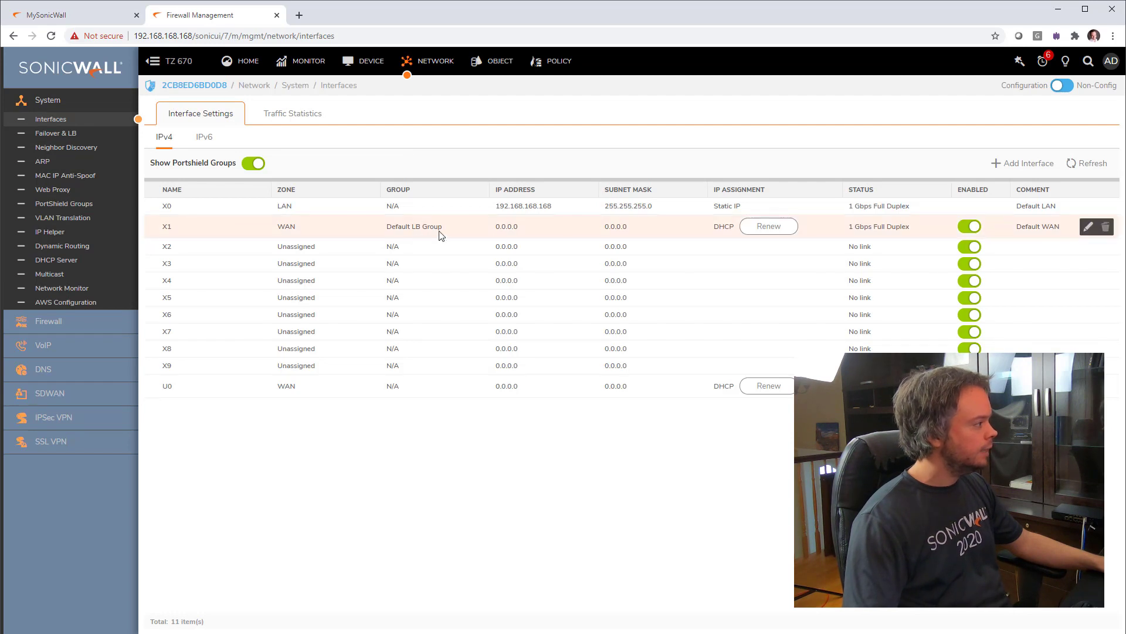
pyautogui.moveTo(551, 233); pyautogui.dragTo(485, 233)
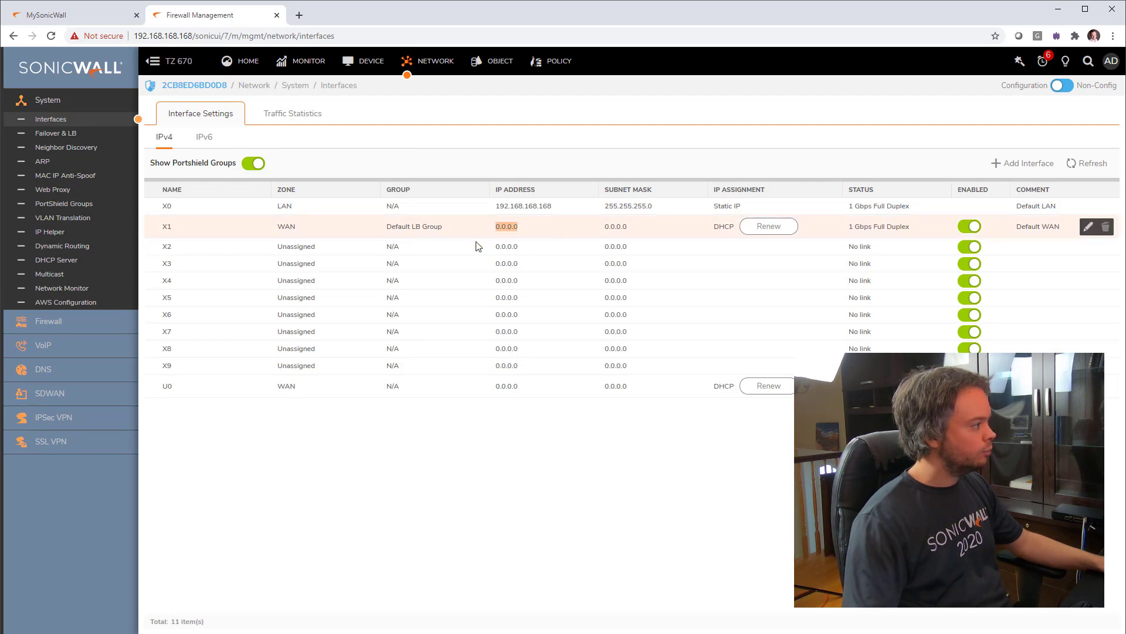
pyautogui.click(787, 232)
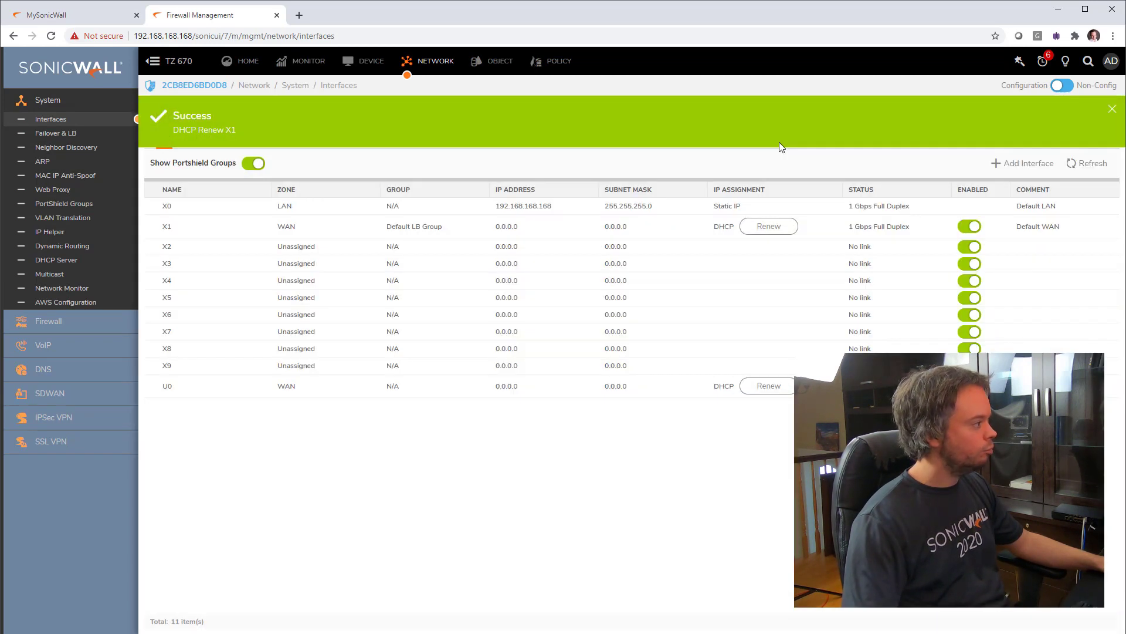
pyautogui.click(1112, 111)
pyautogui.click(1095, 165)
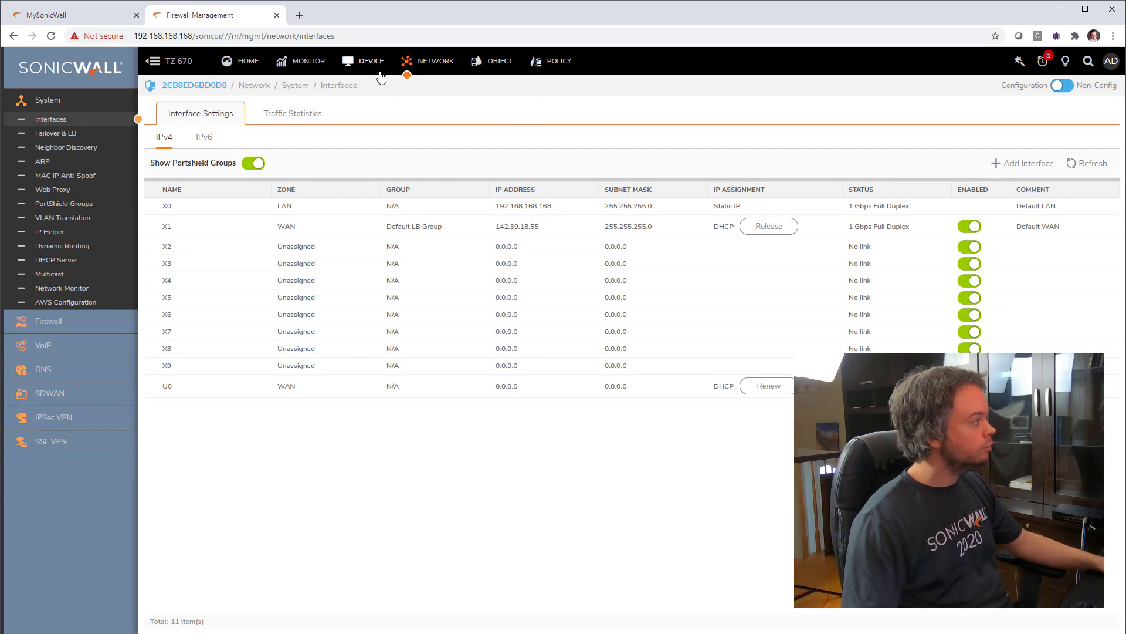
pyautogui.click(242, 71)
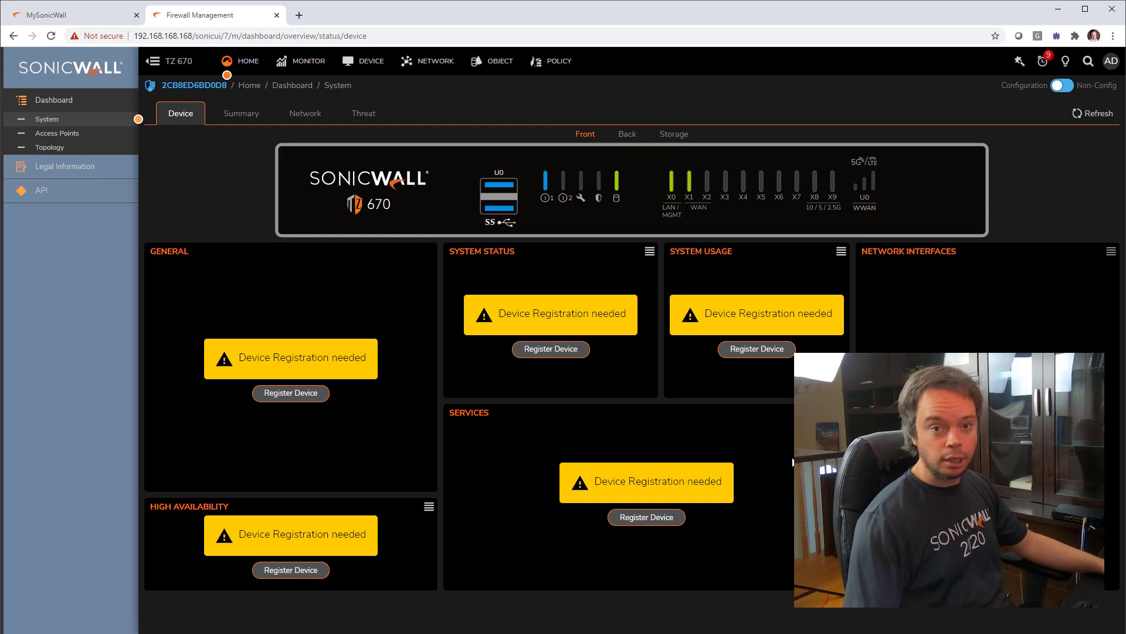
# Register the TZ 670 by signing in to MySonicWall with saved credentials and entering the two-factor code.
pyautogui.click(755, 350)
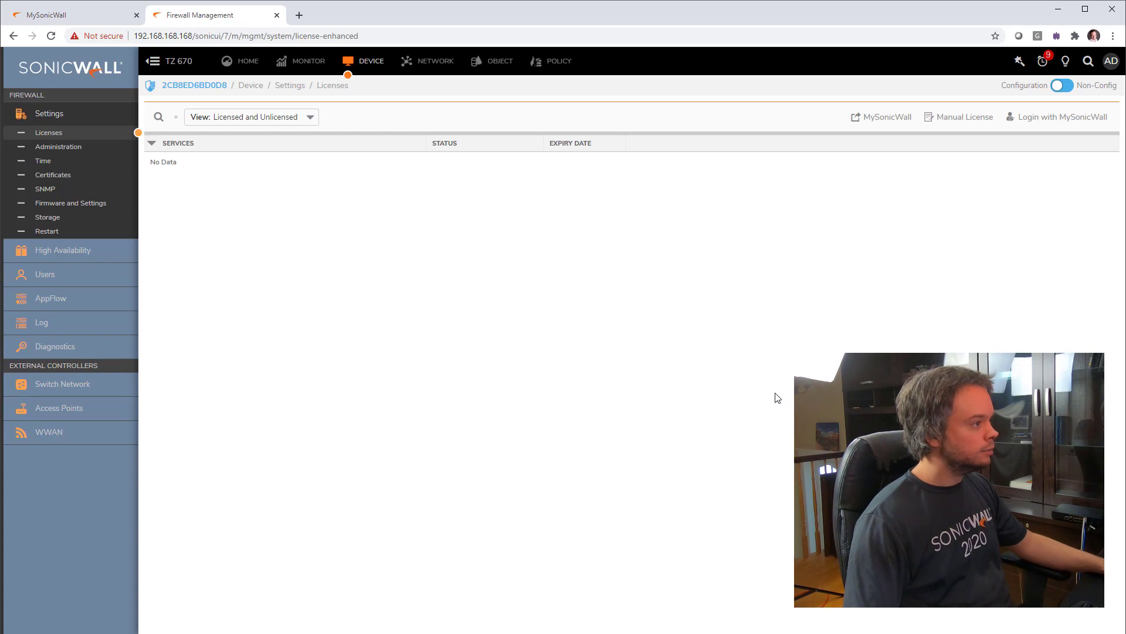
pyautogui.click(1062, 125)
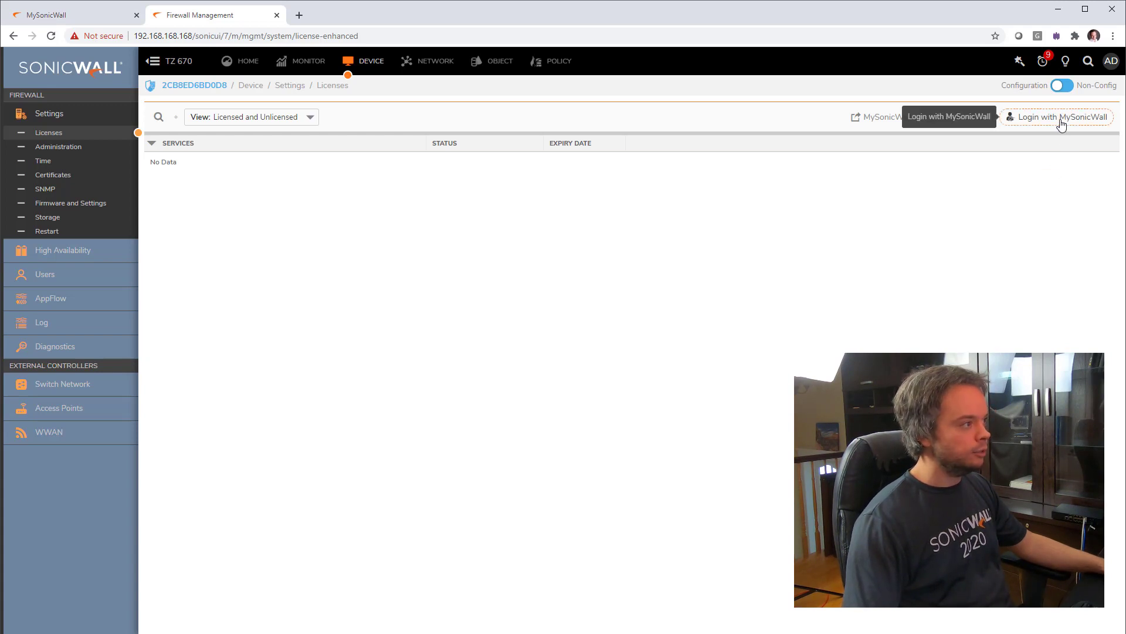
pyautogui.click(635, 367)
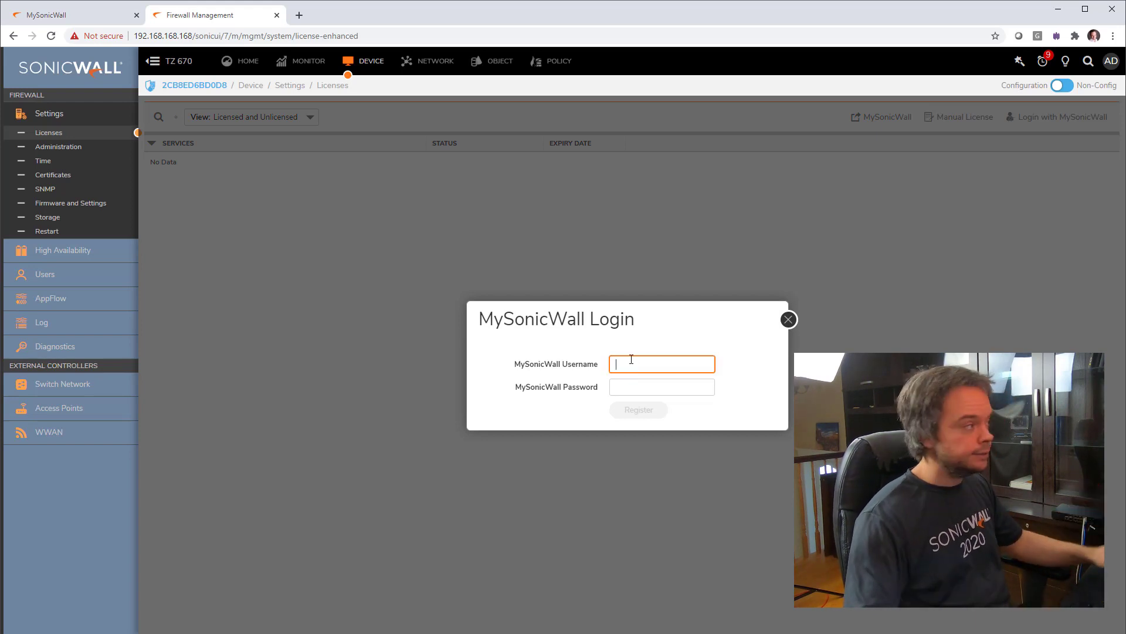
pyautogui.click(76, 15)
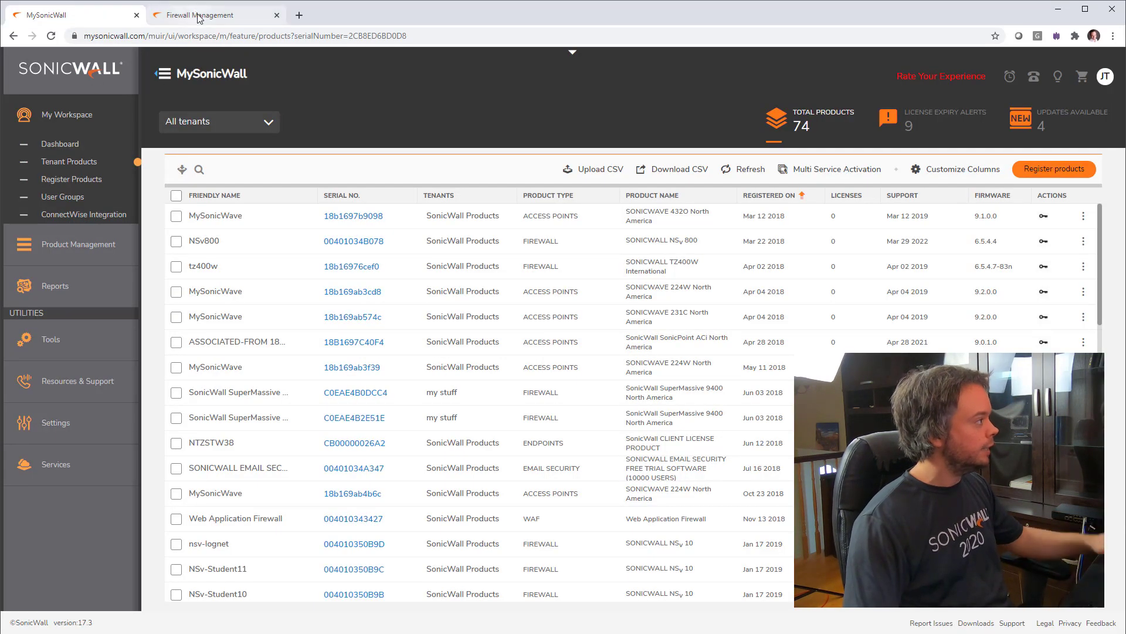
pyautogui.click(200, 15)
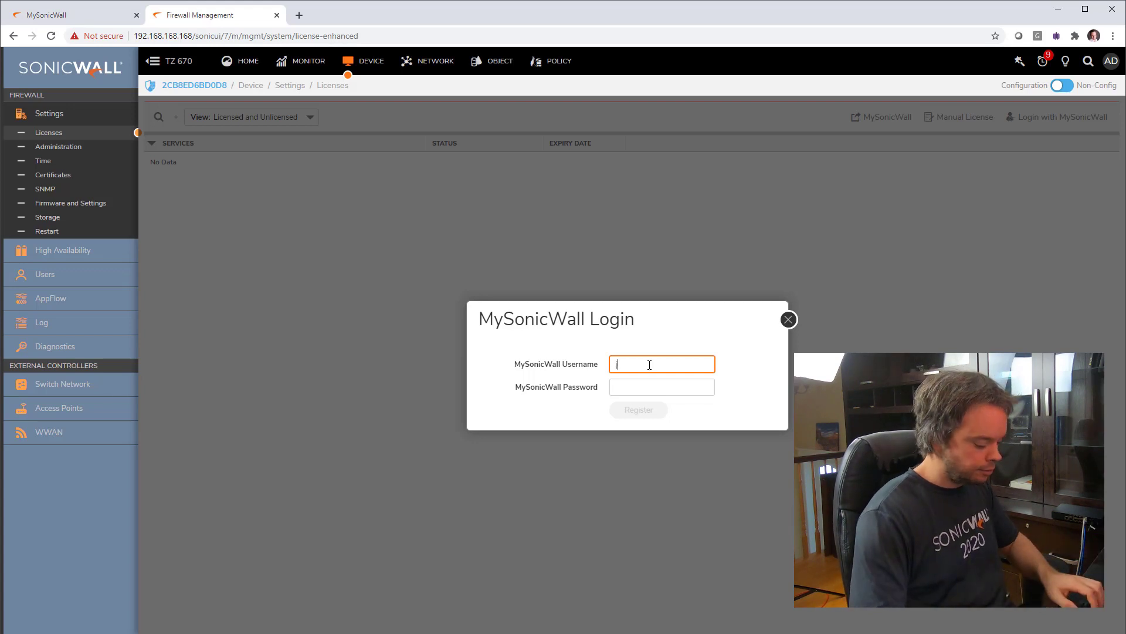
pyautogui.click(646, 393)
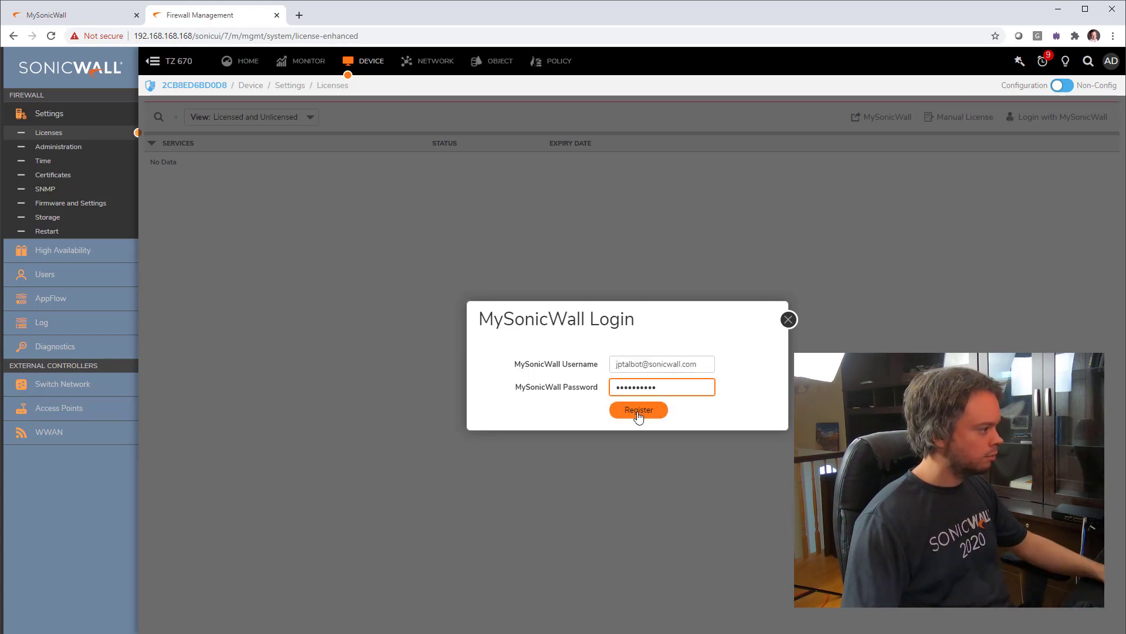
pyautogui.click(639, 412)
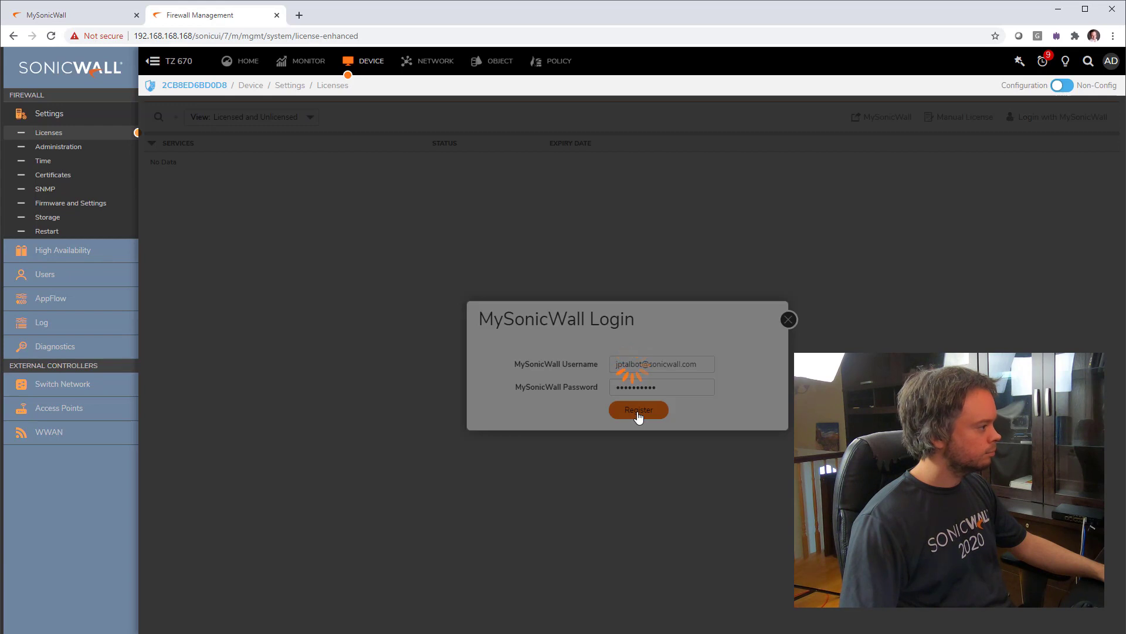
pyautogui.write('••••')
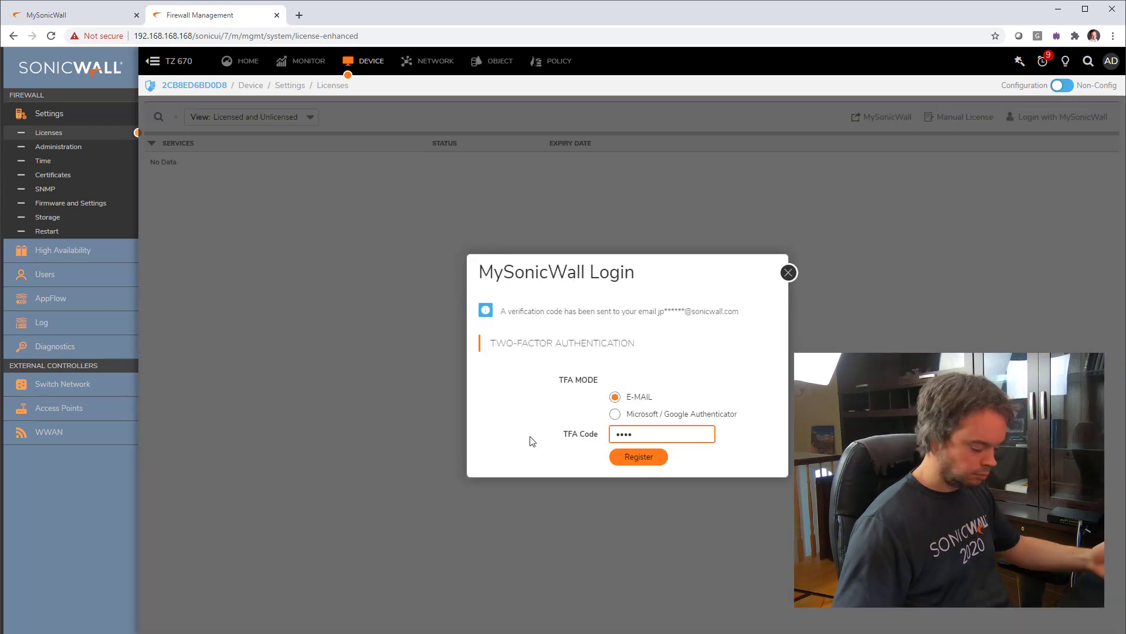
pyautogui.click(645, 462)
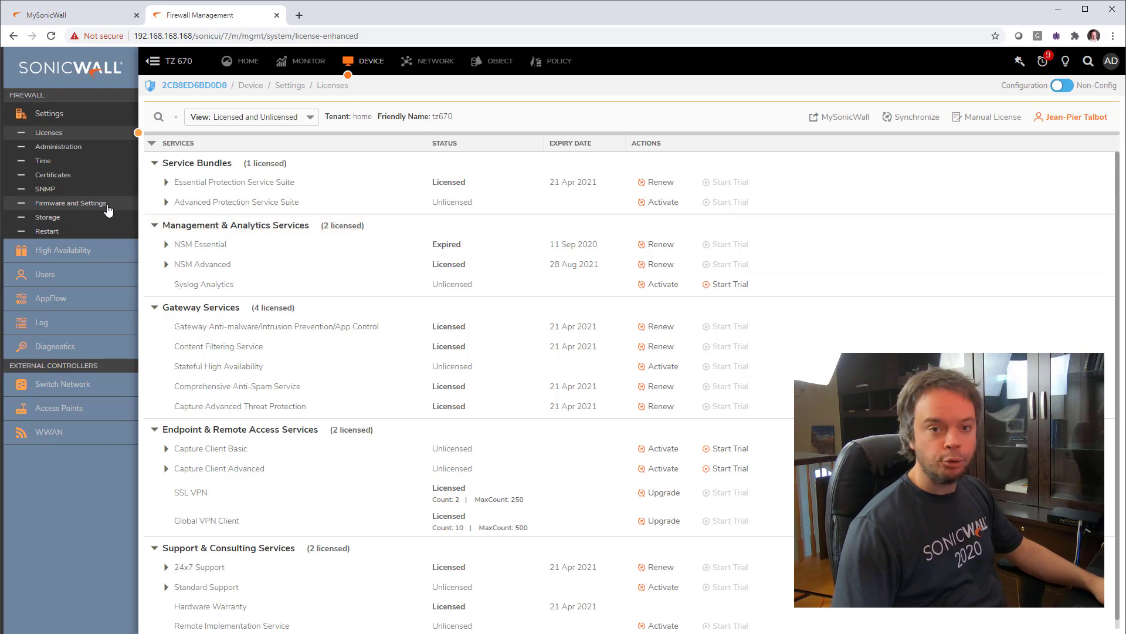
# Upload firmware file sw_tz_670_eng.7.0.0-P874.bin.sig from Device > Firmware and Settings.
pyautogui.click(71, 203)
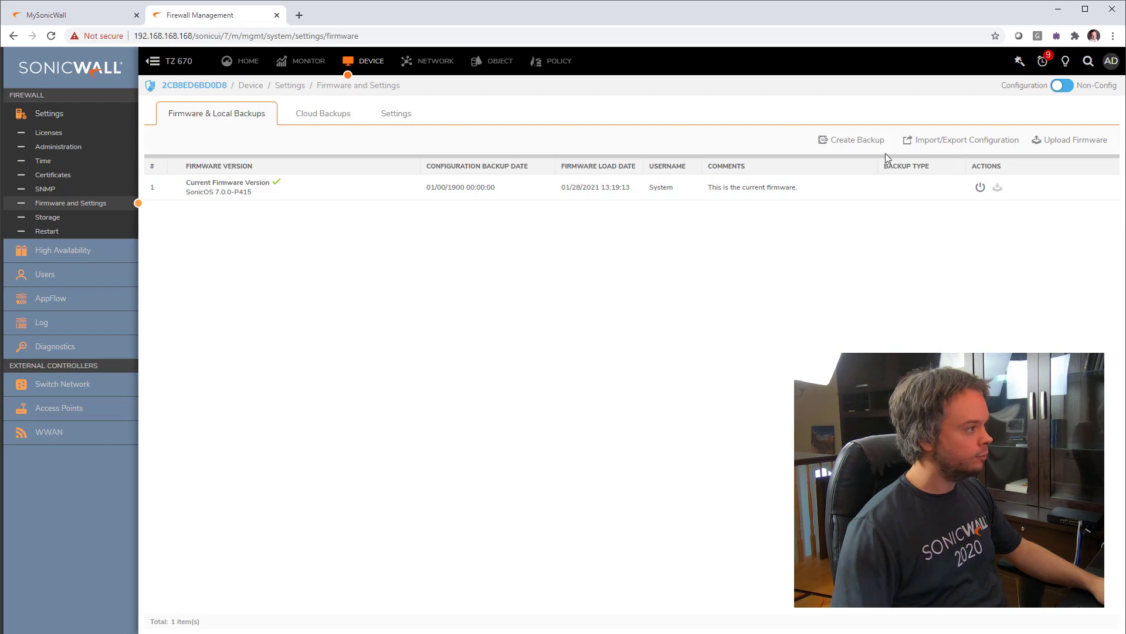
pyautogui.click(1074, 140)
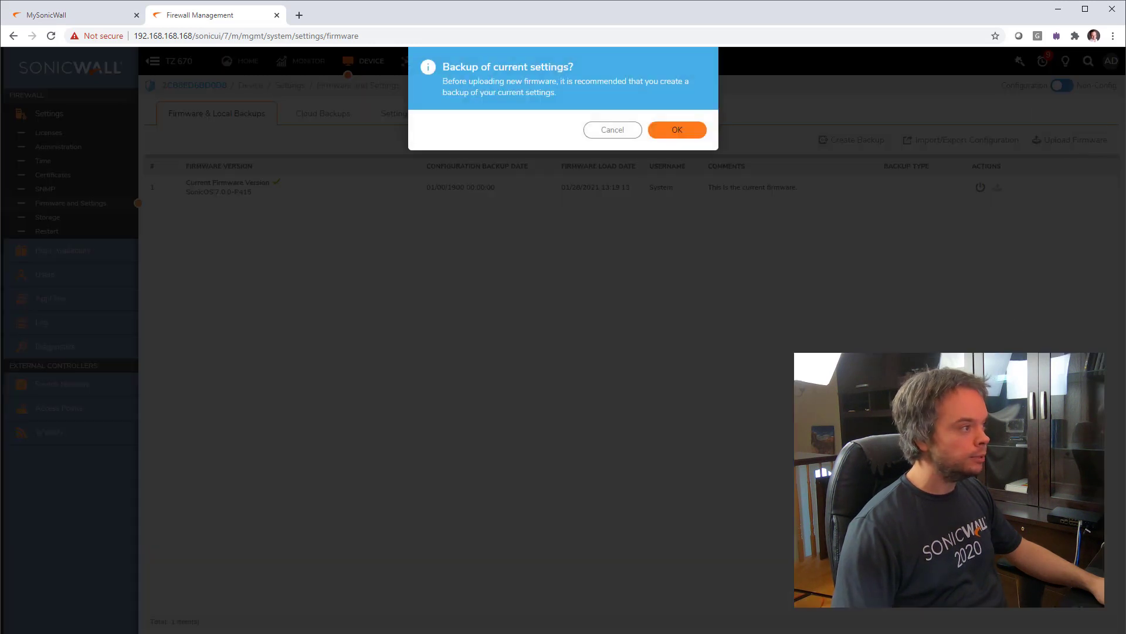
pyautogui.click(691, 140)
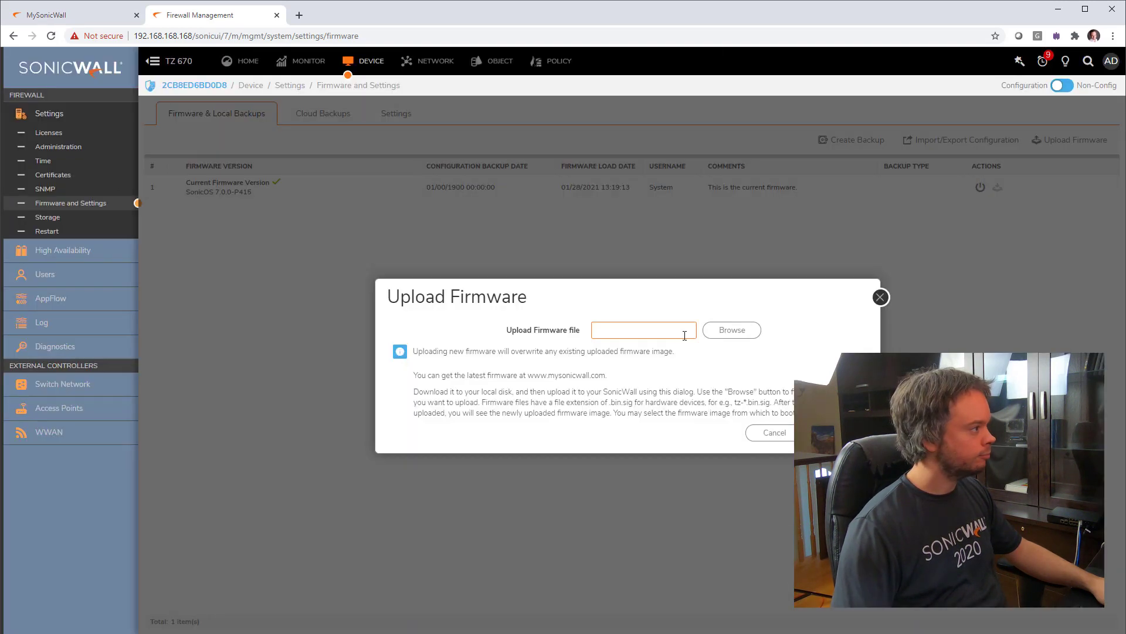
pyautogui.click(709, 332)
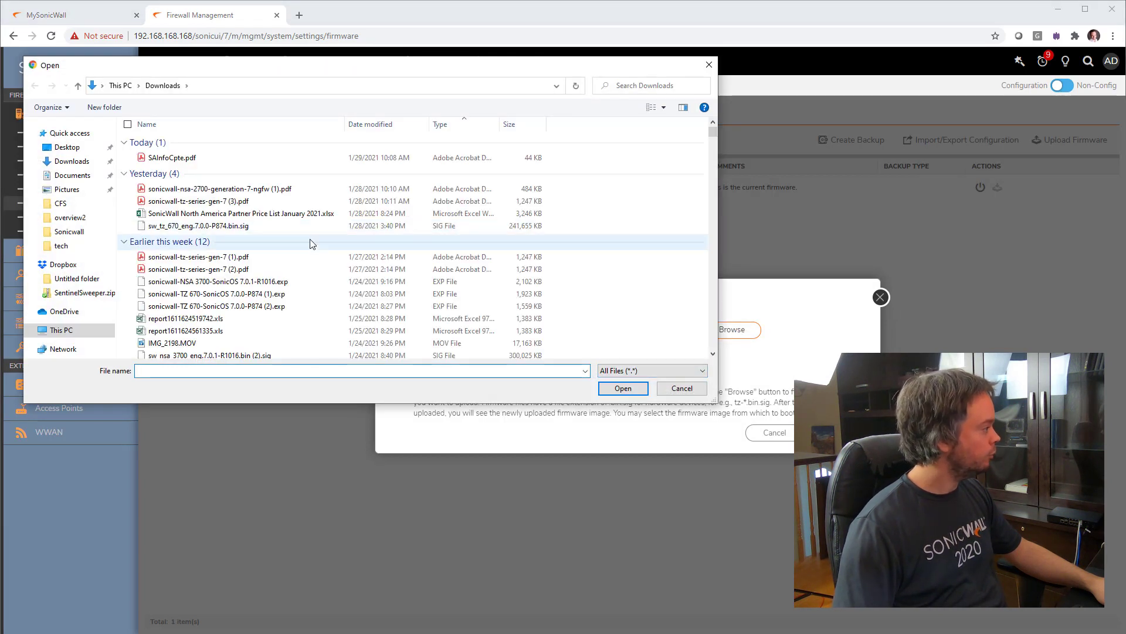
pyautogui.click(333, 224)
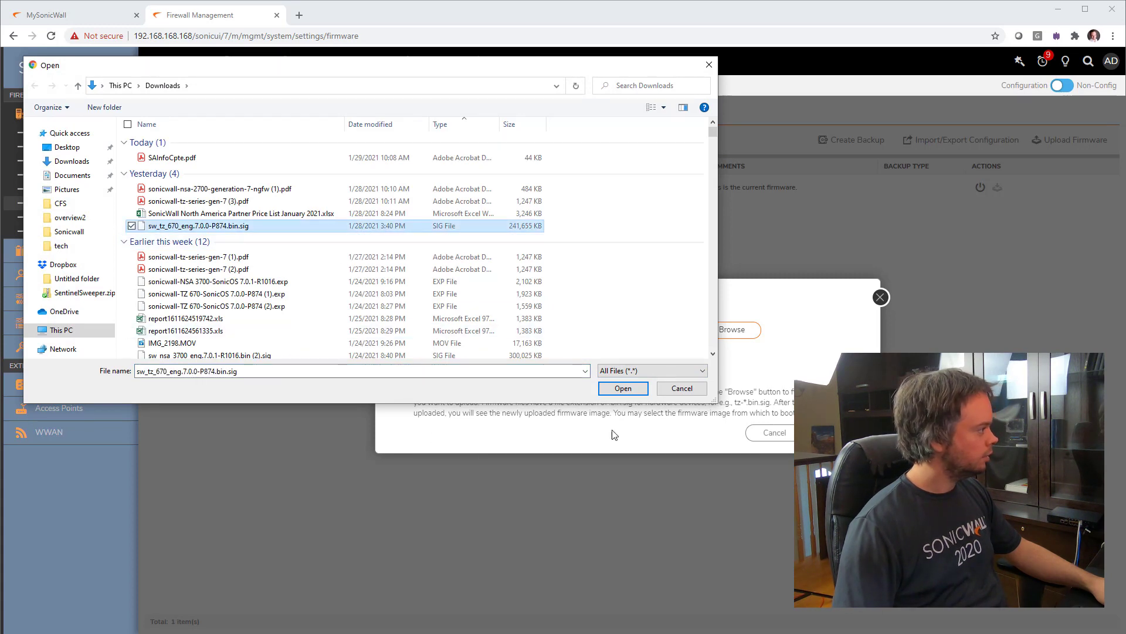
pyautogui.click(623, 387)
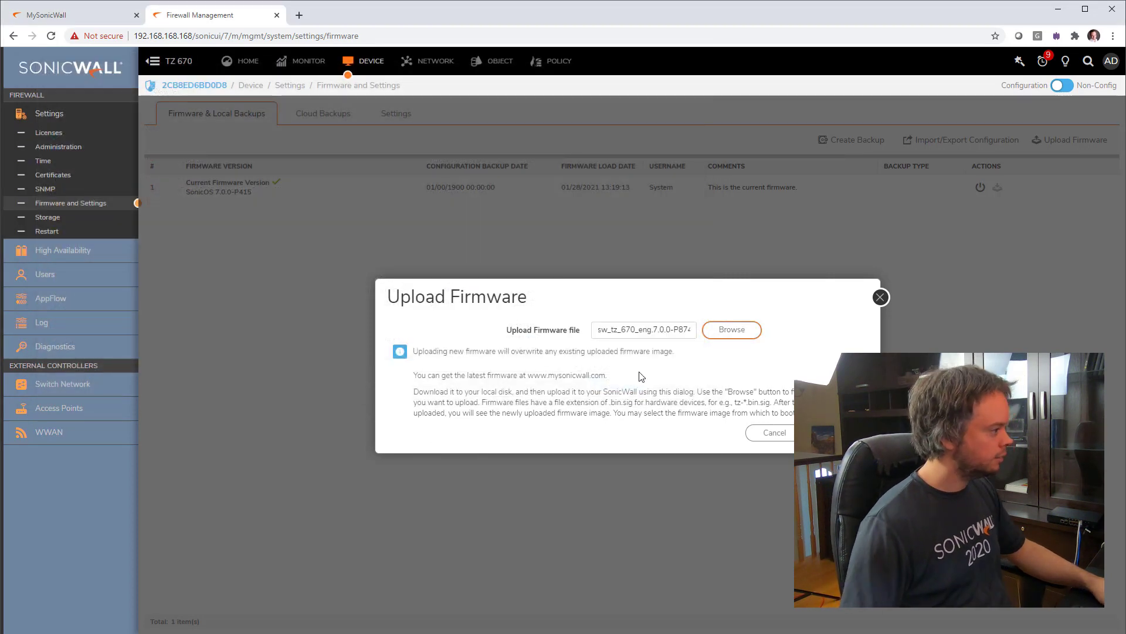
pyautogui.click(836, 432)
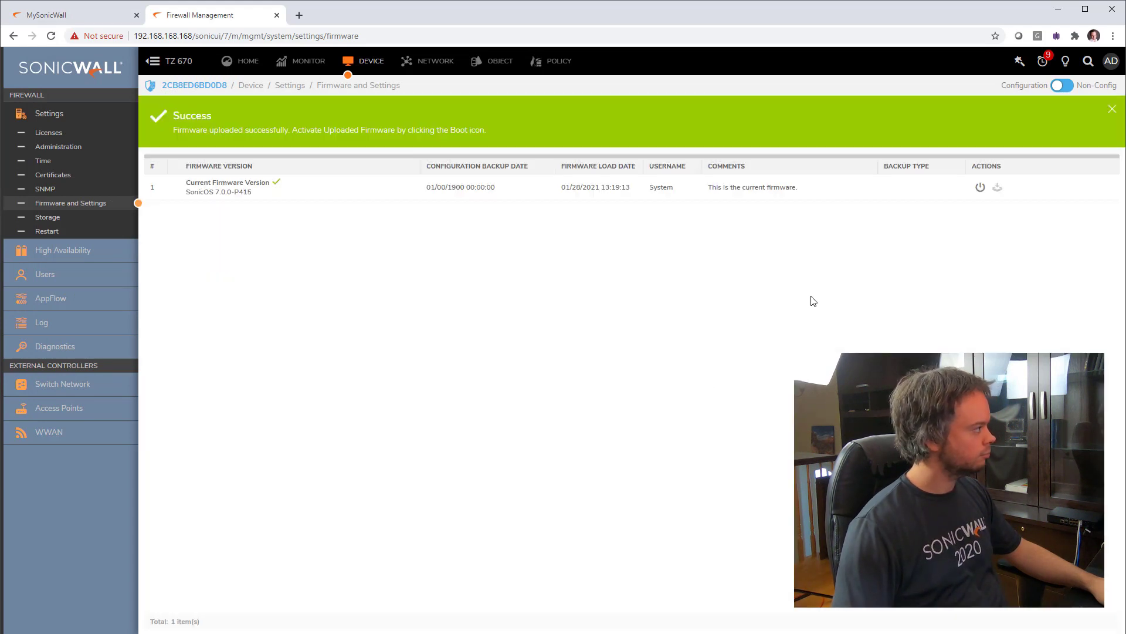
# Dismiss the upload success banner and show boot options for the uploaded 7.0.0-P874 firmware.
pyautogui.click(1116, 110)
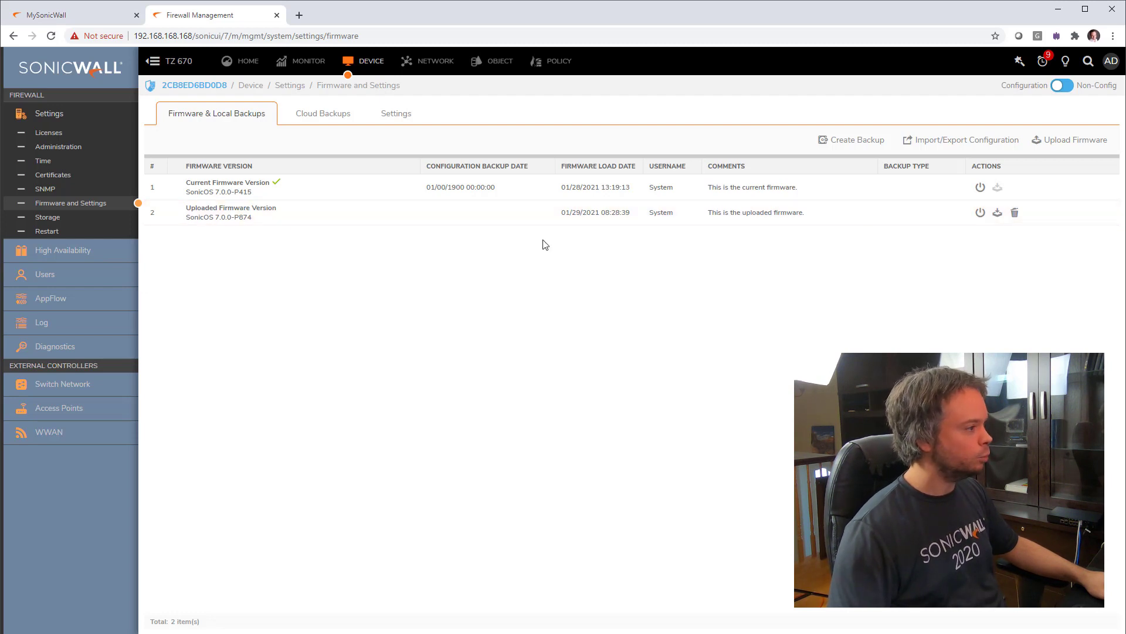
pyautogui.click(981, 214)
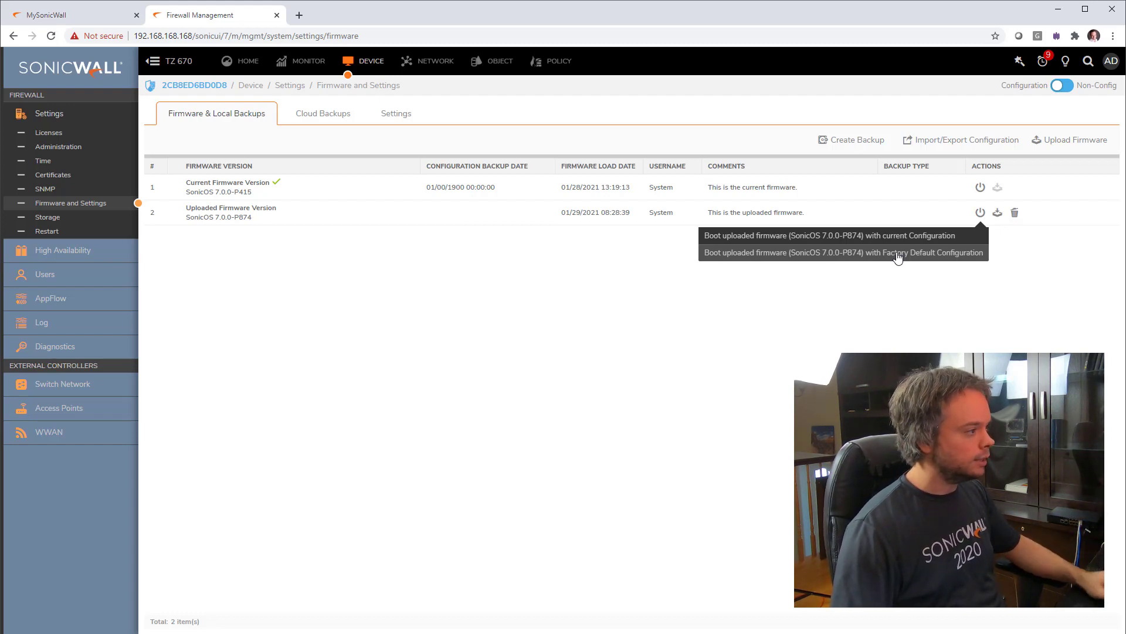
# Boot the new firmware with factory default configuration, then proceed past the certificate warning to 192.168.168.168.
pyautogui.click(898, 257)
pyautogui.click(677, 180)
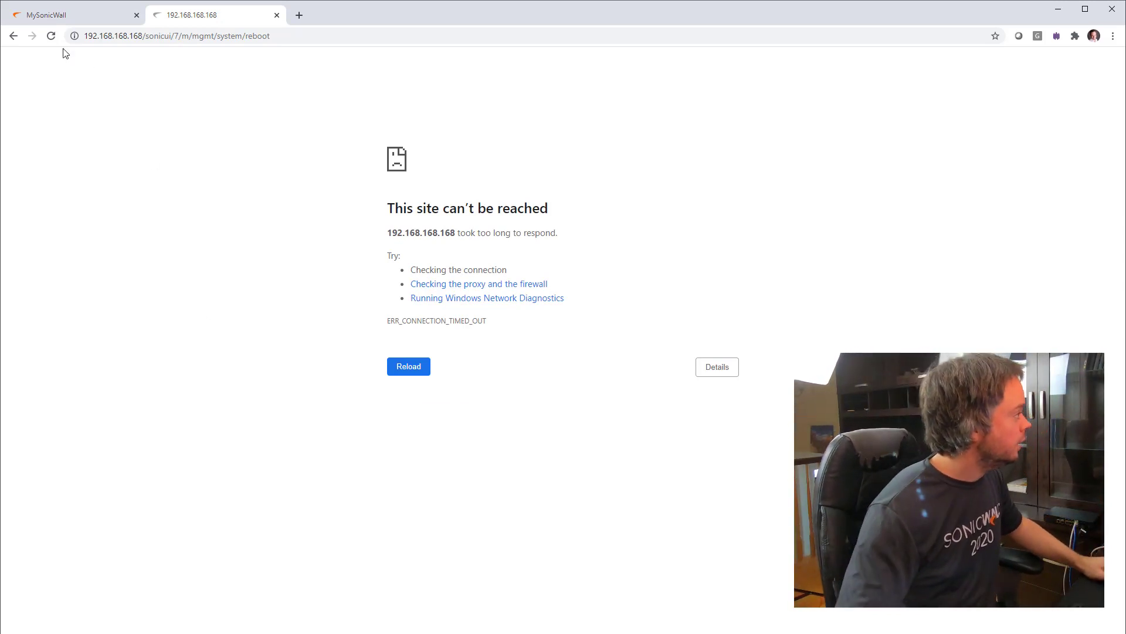
pyautogui.click(51, 36)
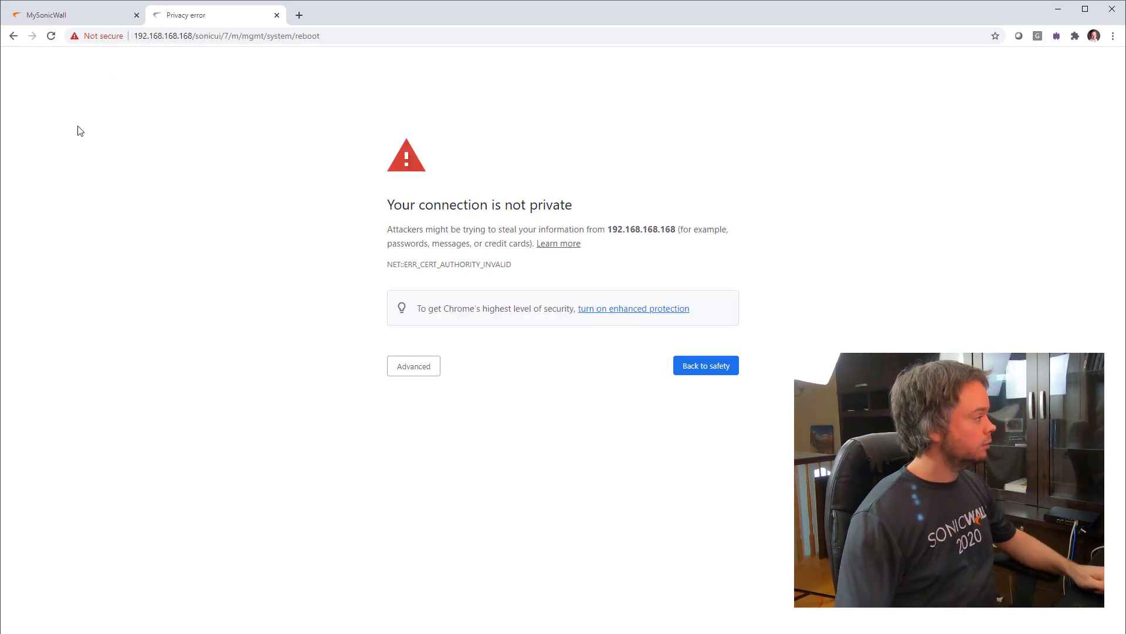
pyautogui.click(414, 373)
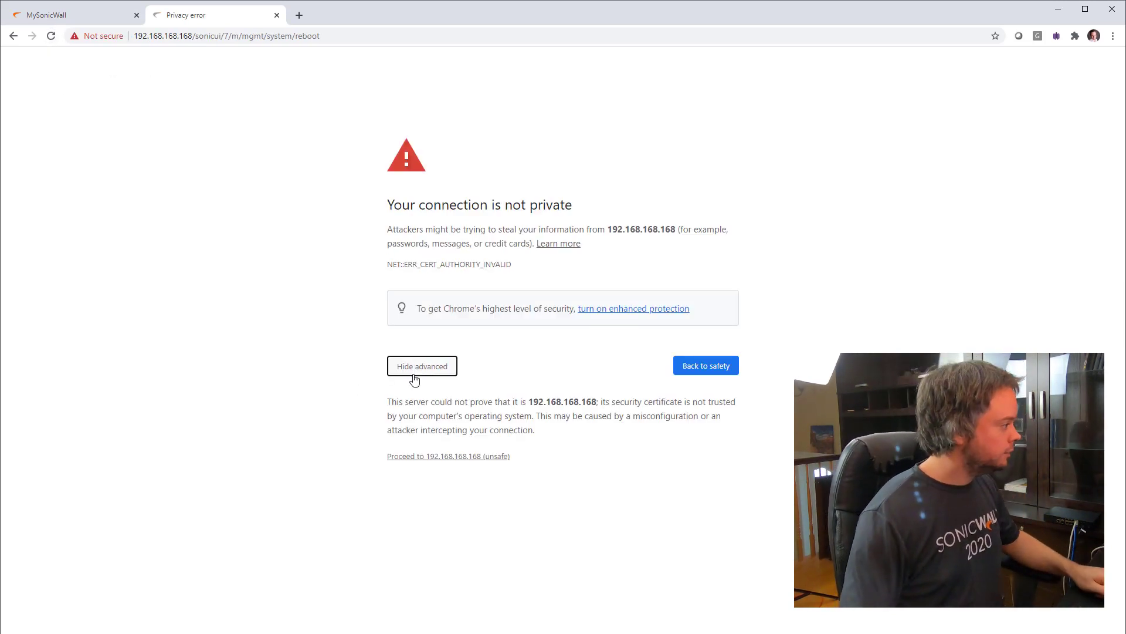
pyautogui.click(453, 455)
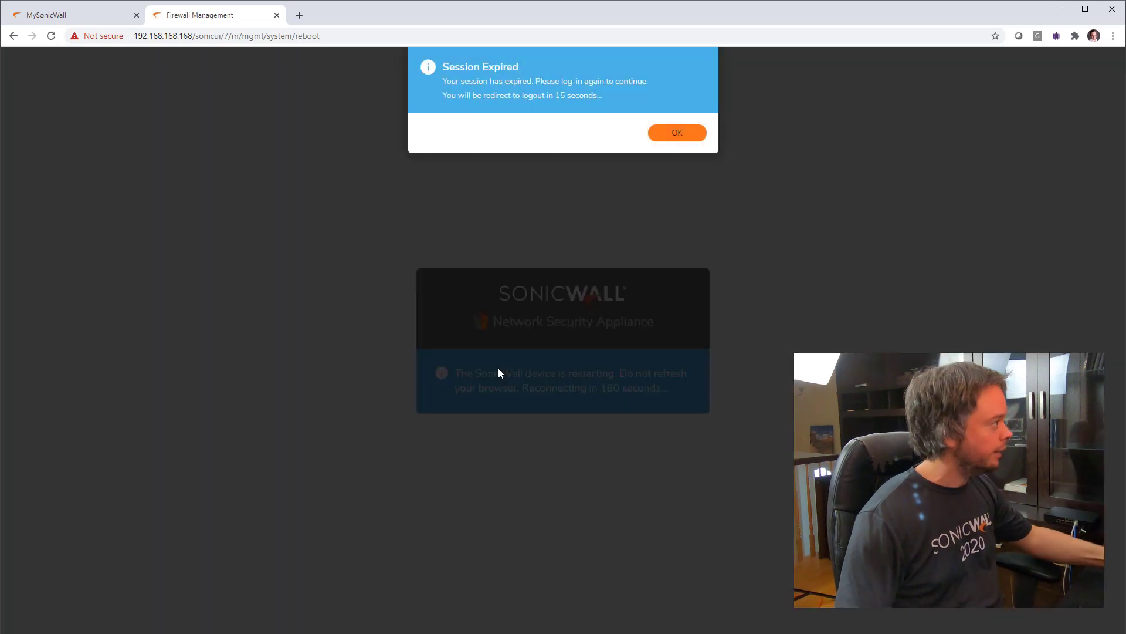
# Acknowledge the expired session and log back in as admin with the account password.
pyautogui.click(680, 135)
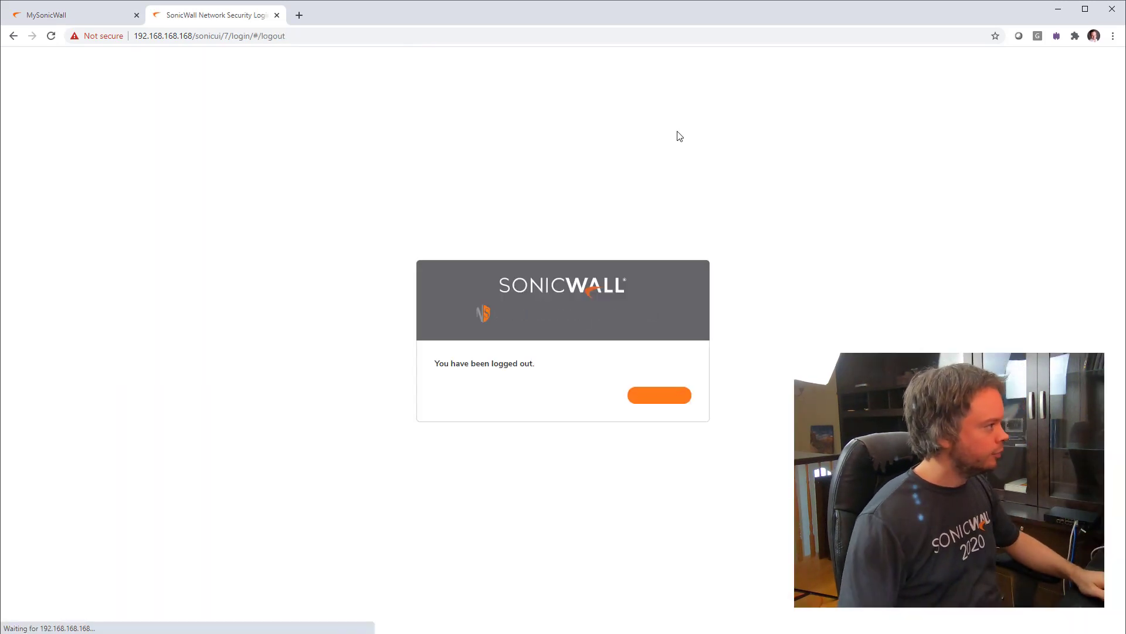
pyautogui.click(665, 394)
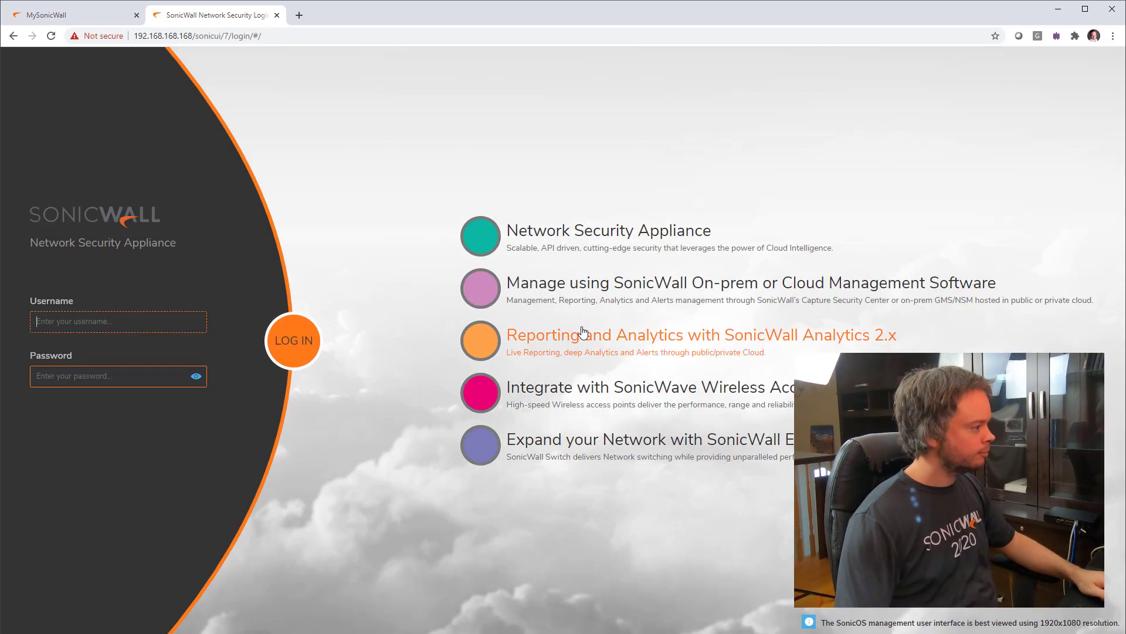
pyautogui.click(92, 321)
pyautogui.click(91, 356)
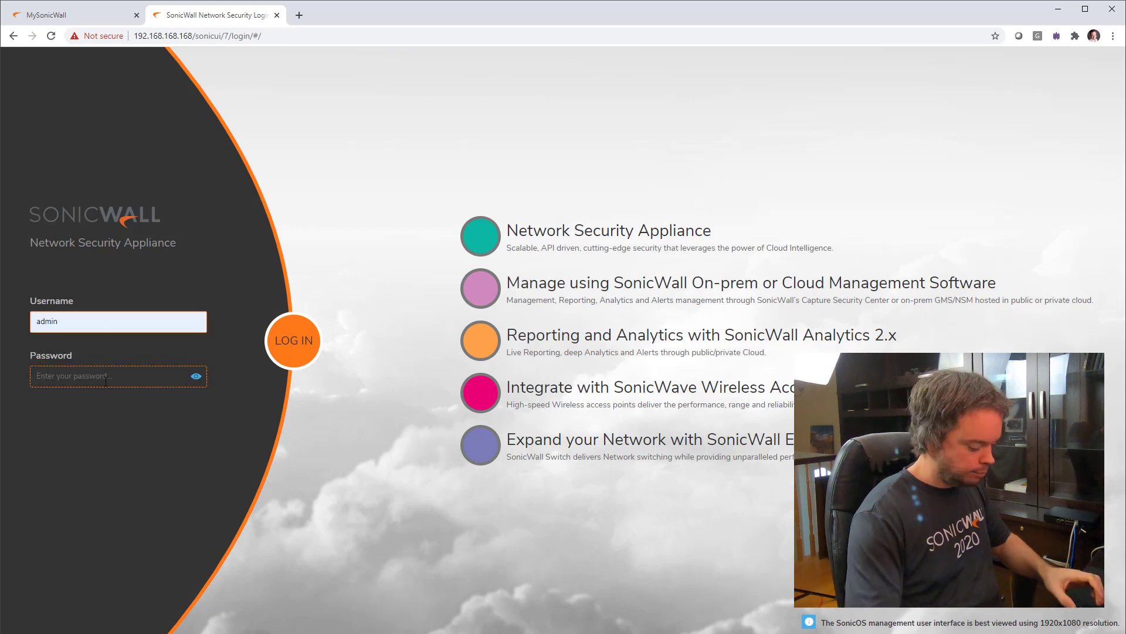
pyautogui.write('password')
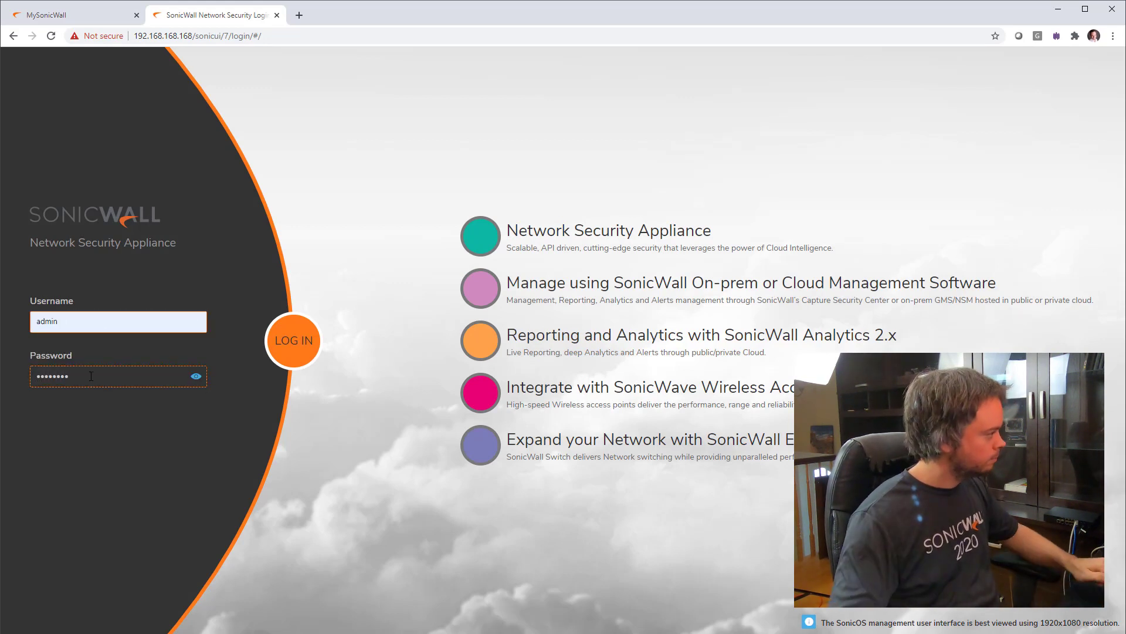
pyautogui.click(293, 343)
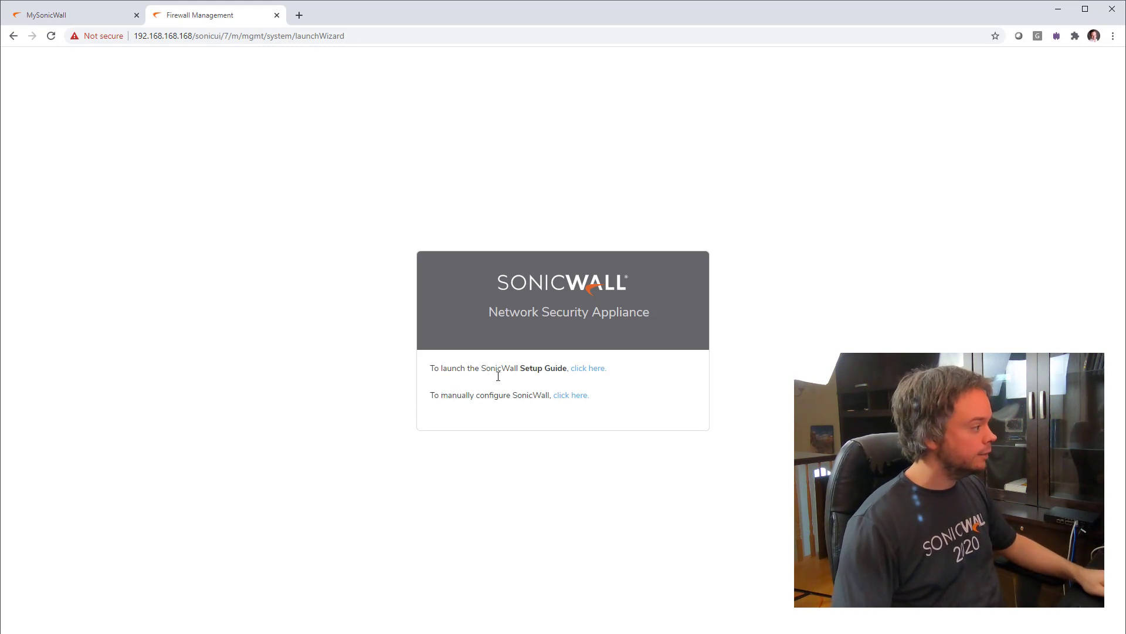
# Choose manual configuration, then register the TZ 670 with MySonicWall using the emailed verification code.
pyautogui.click(569, 395)
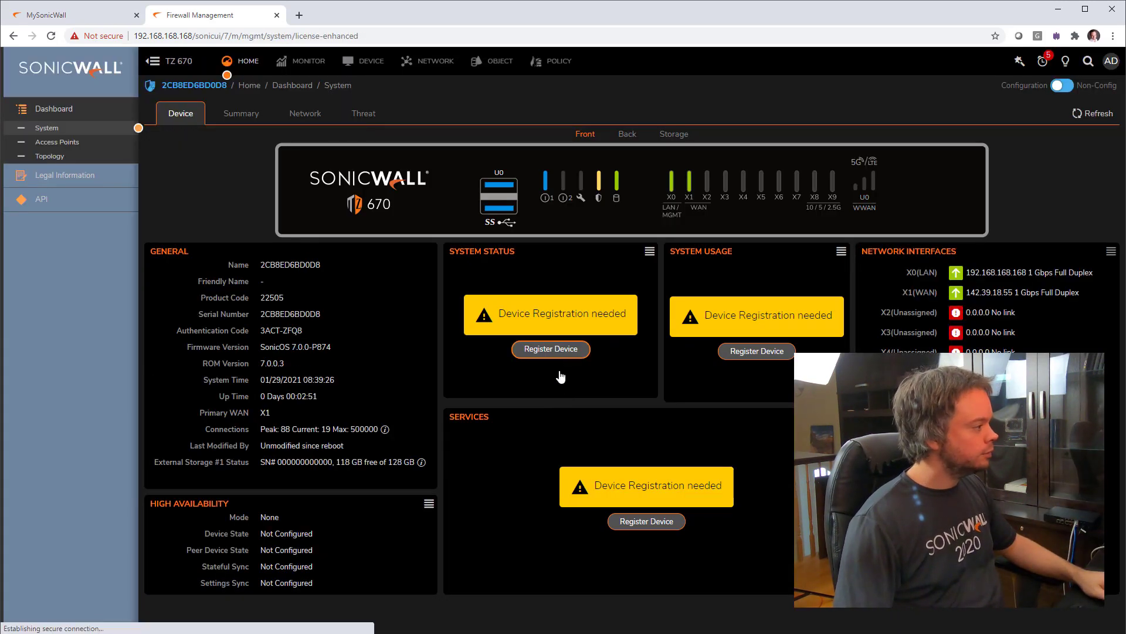
pyautogui.click(551, 349)
pyautogui.click(653, 365)
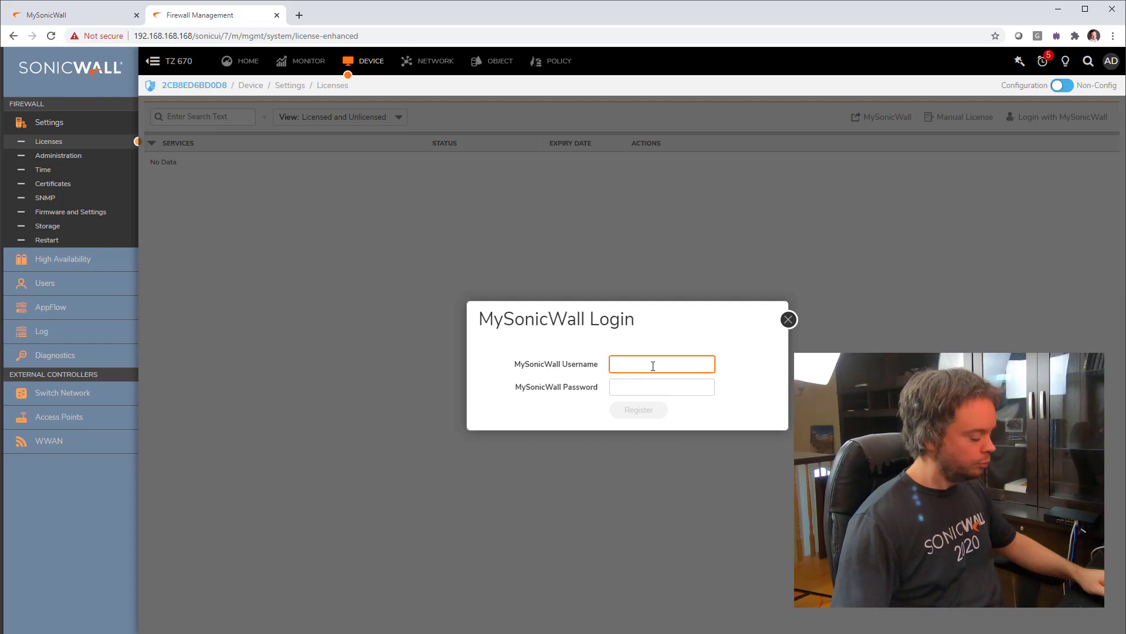
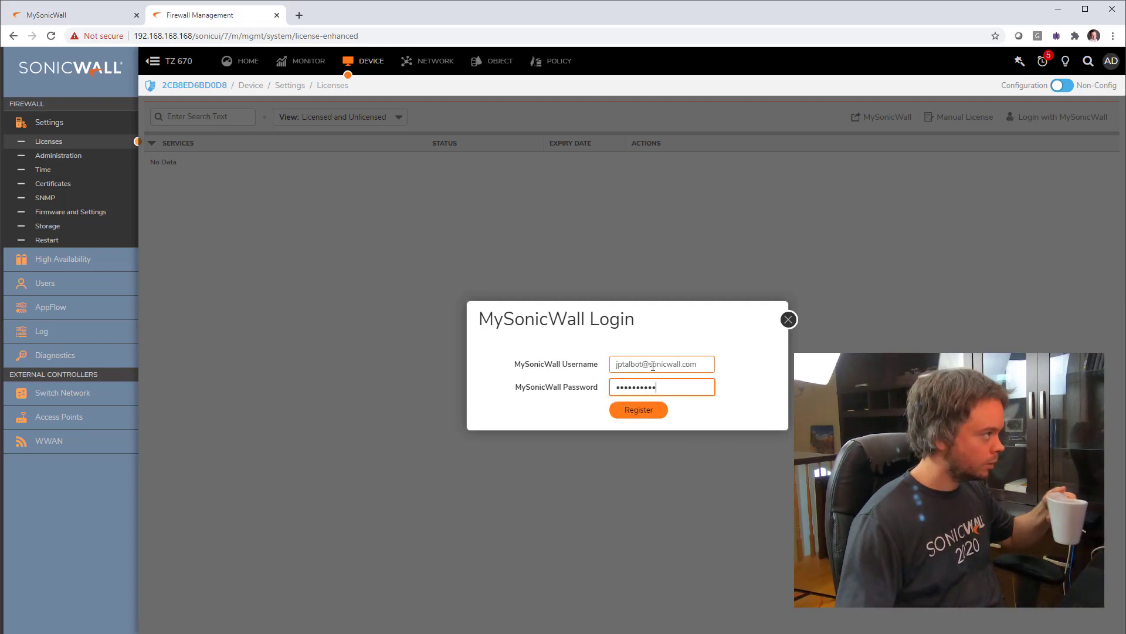
pyautogui.click(647, 418)
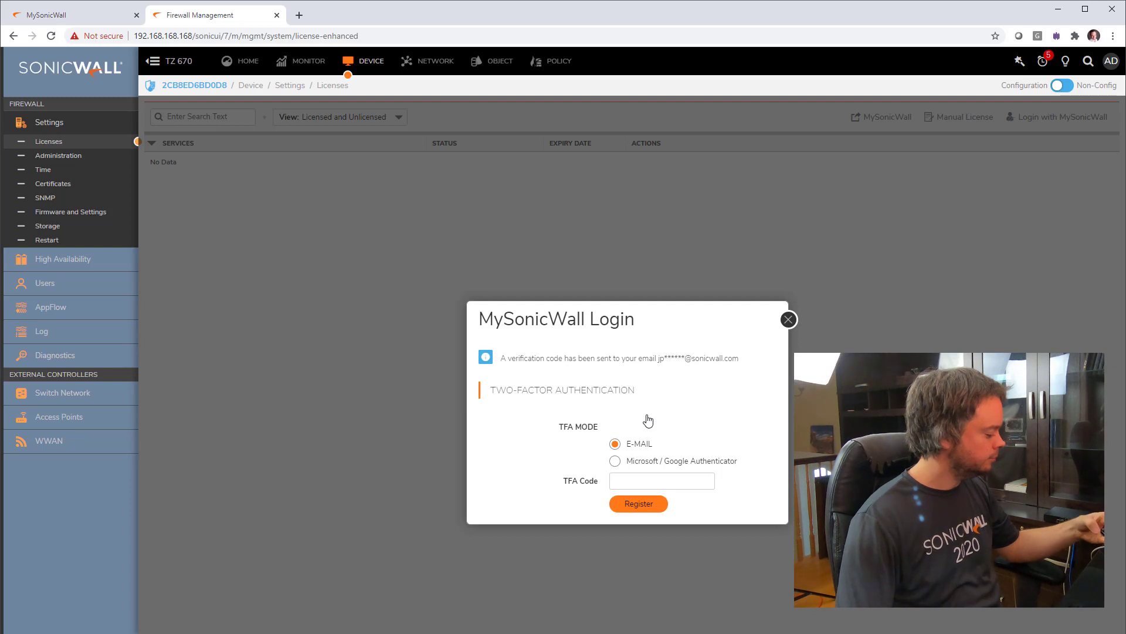
pyautogui.click(651, 480)
pyautogui.hotkey('ctrl', 'v')
pyautogui.click(651, 505)
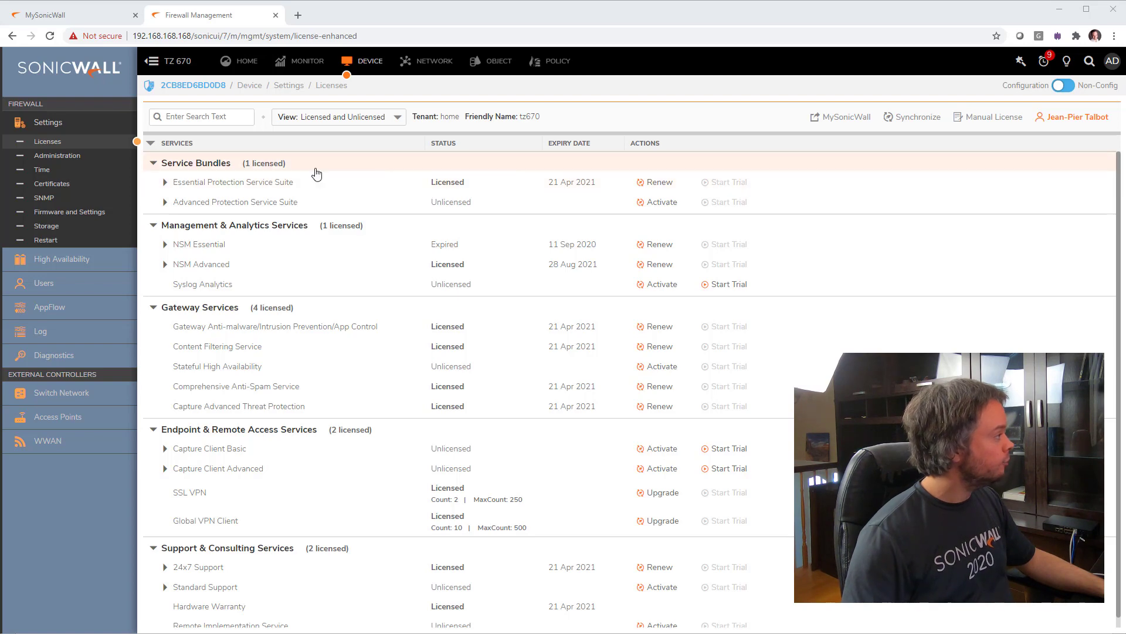
# Review the Administration settings and close the Change Password form without changing anything.
pyautogui.click(55, 156)
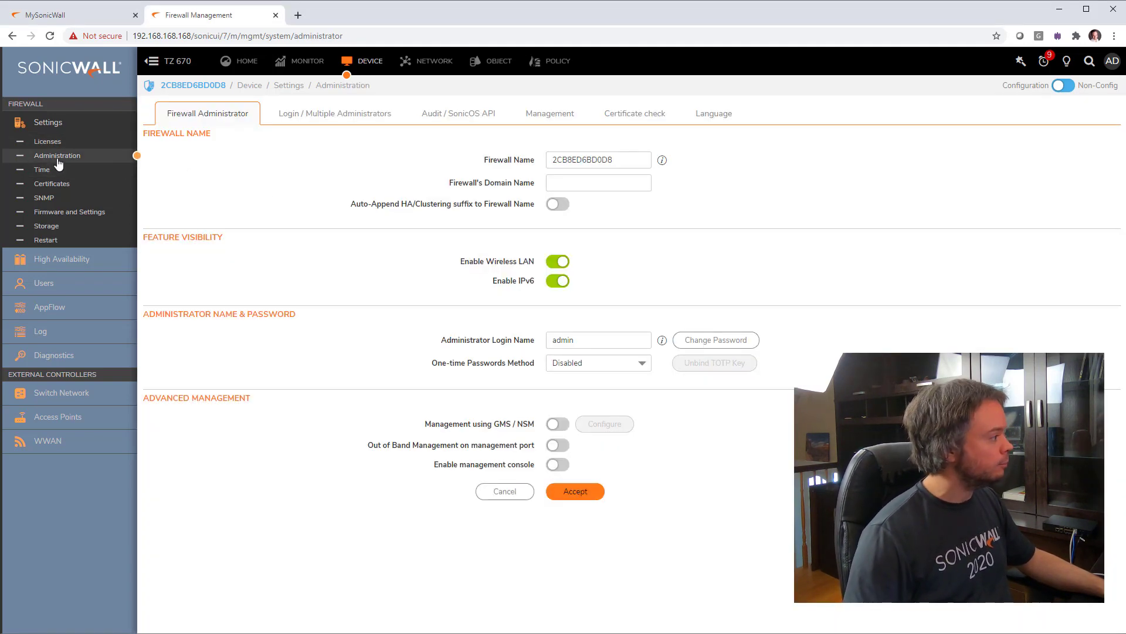
pyautogui.moveTo(459, 341); pyautogui.dragTo(508, 340)
pyautogui.click(738, 346)
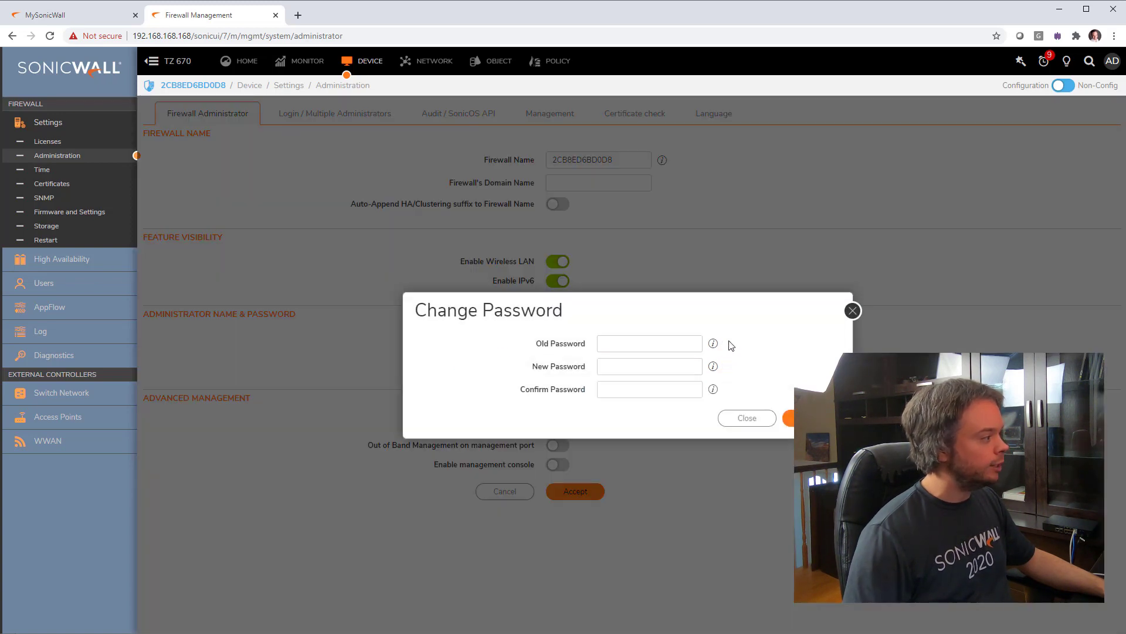
pyautogui.click(624, 344)
pyautogui.click(628, 366)
pyautogui.click(633, 389)
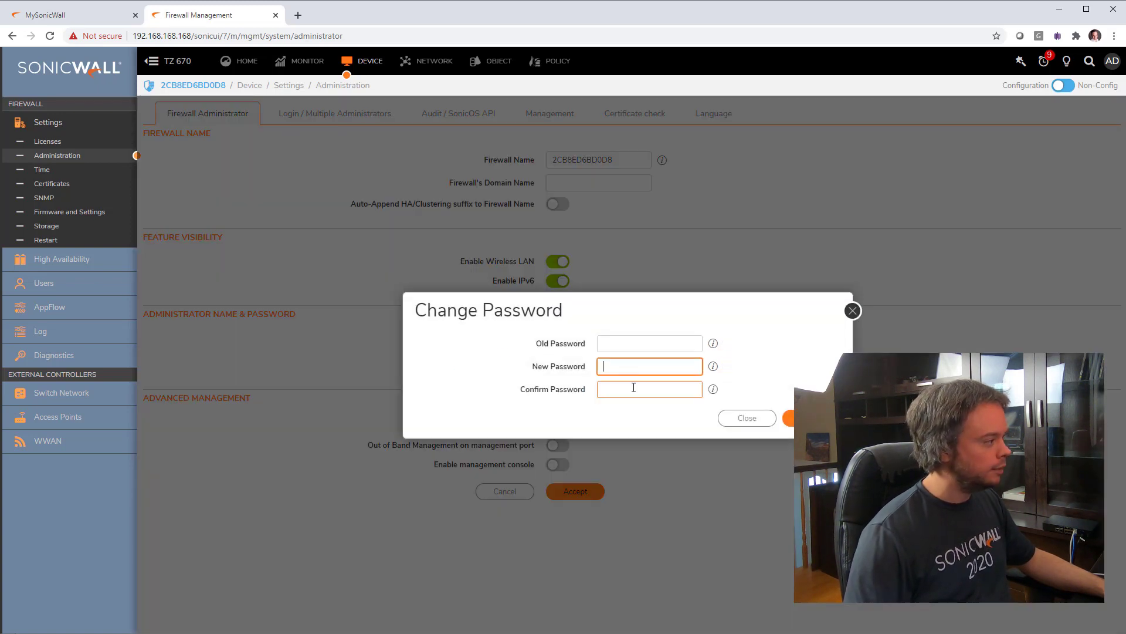
pyautogui.click(853, 310)
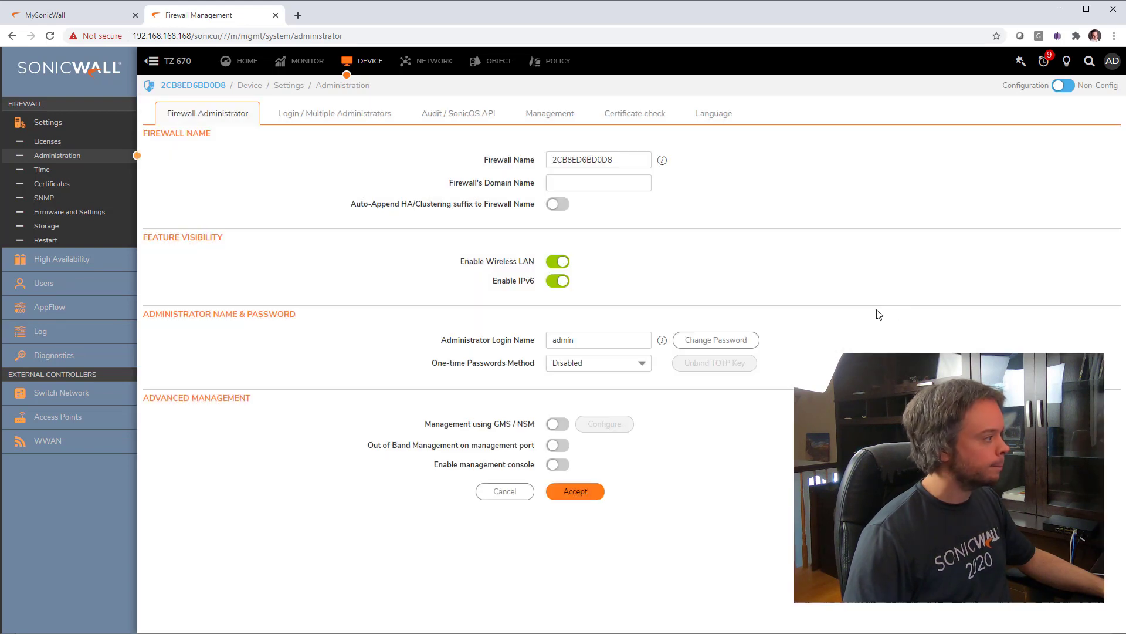
# Accept the Time settings with Eastern Time (US & Canada) kept as the time zone.
pyautogui.click(82, 176)
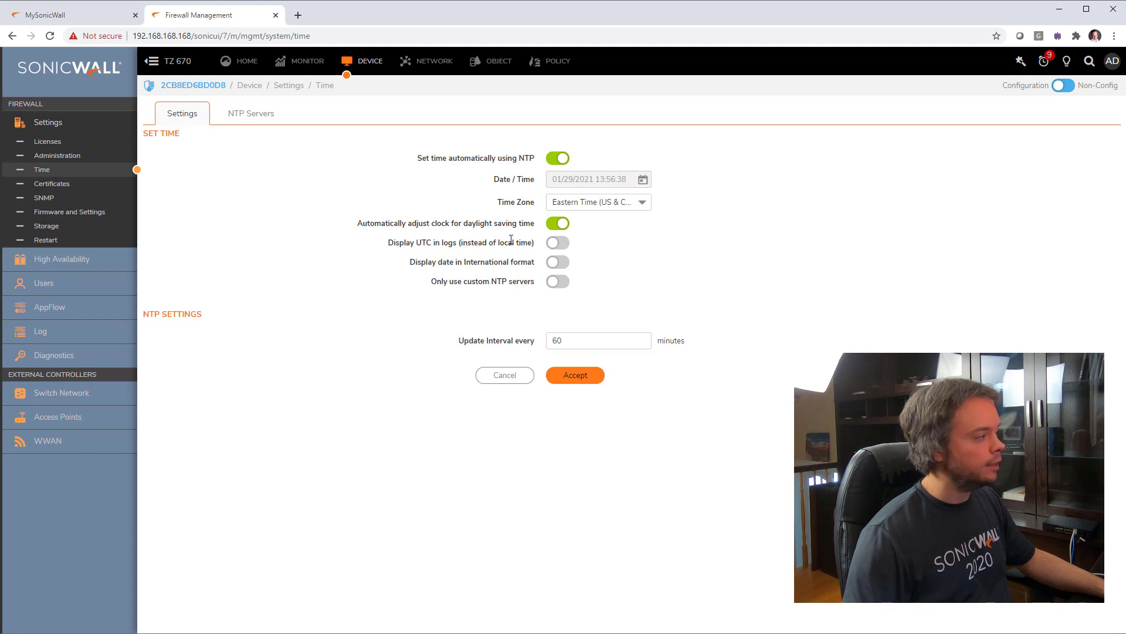
pyautogui.click(643, 204)
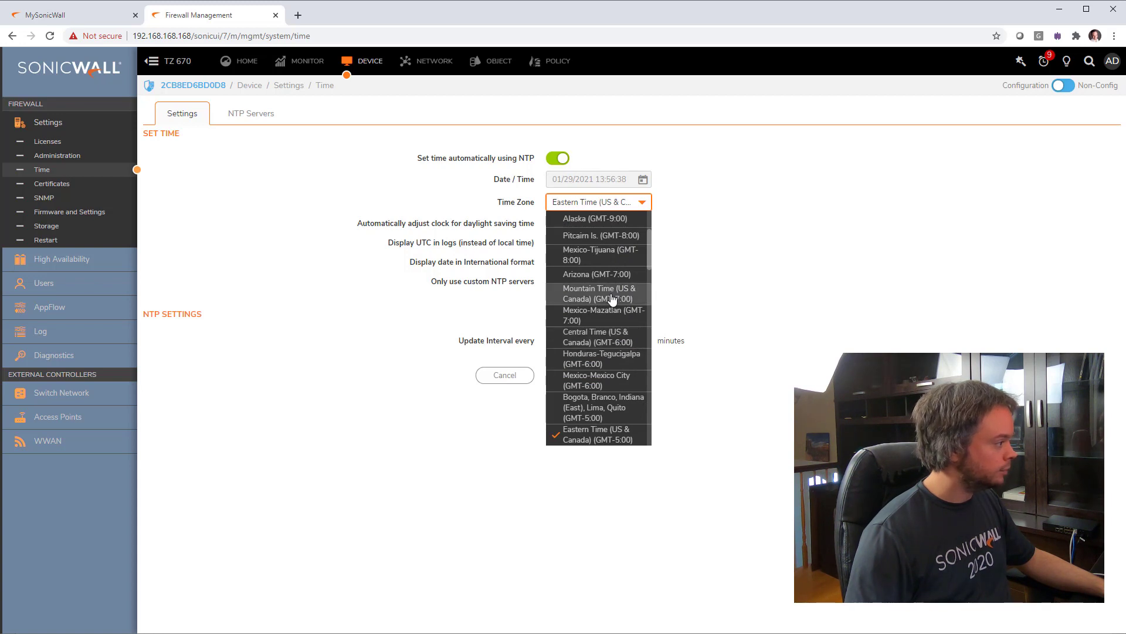
pyautogui.scroll(-2, 613, 303)
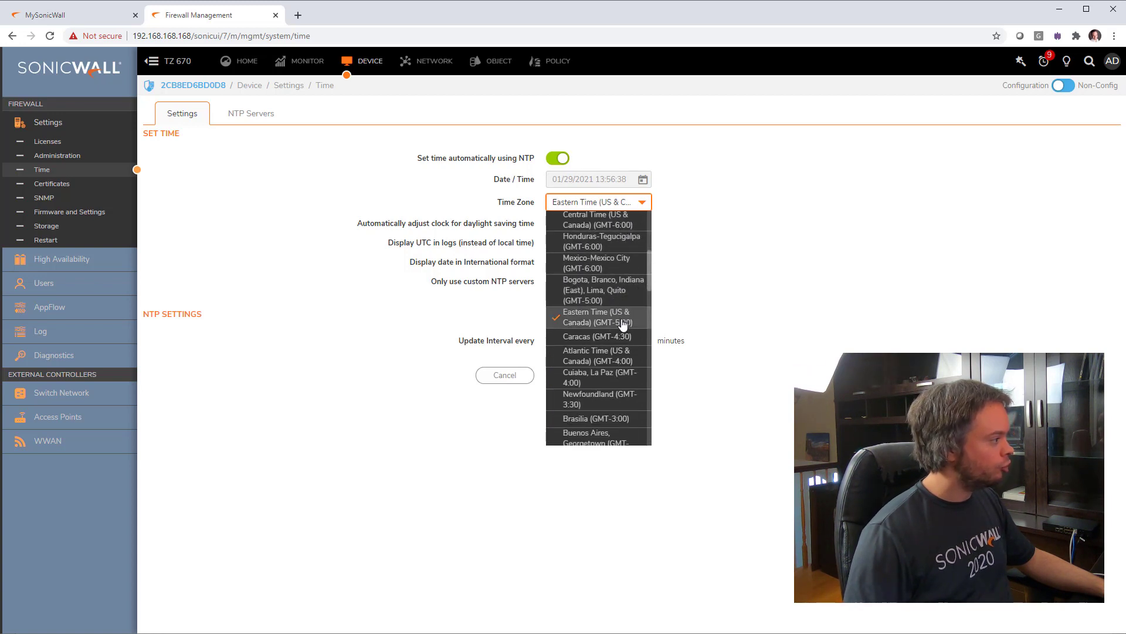
pyautogui.click(623, 323)
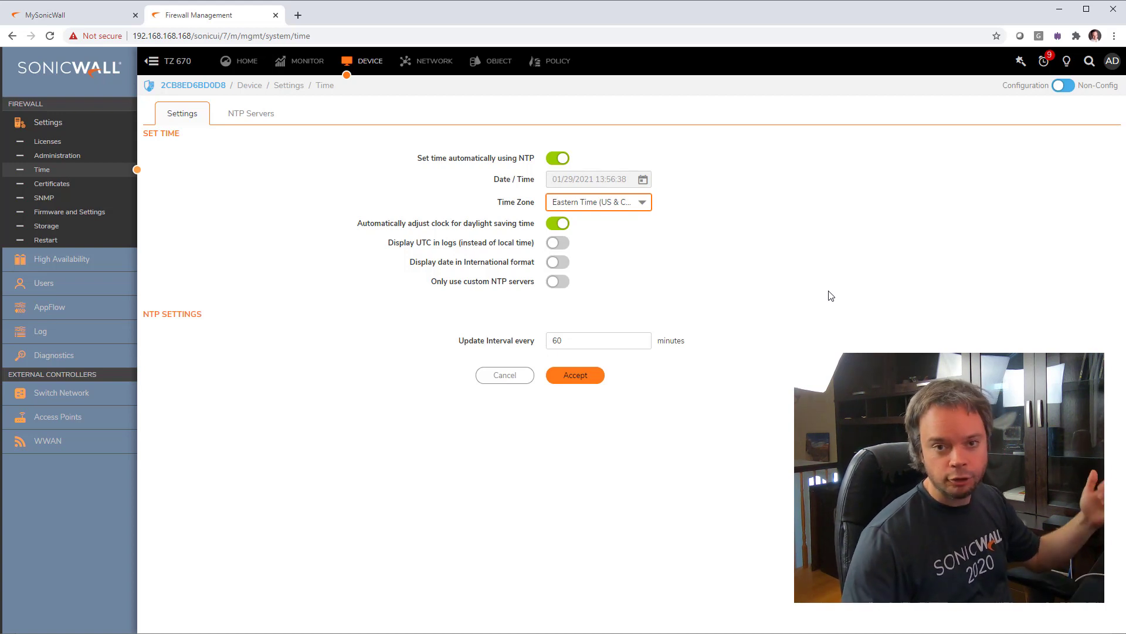
pyautogui.click(596, 375)
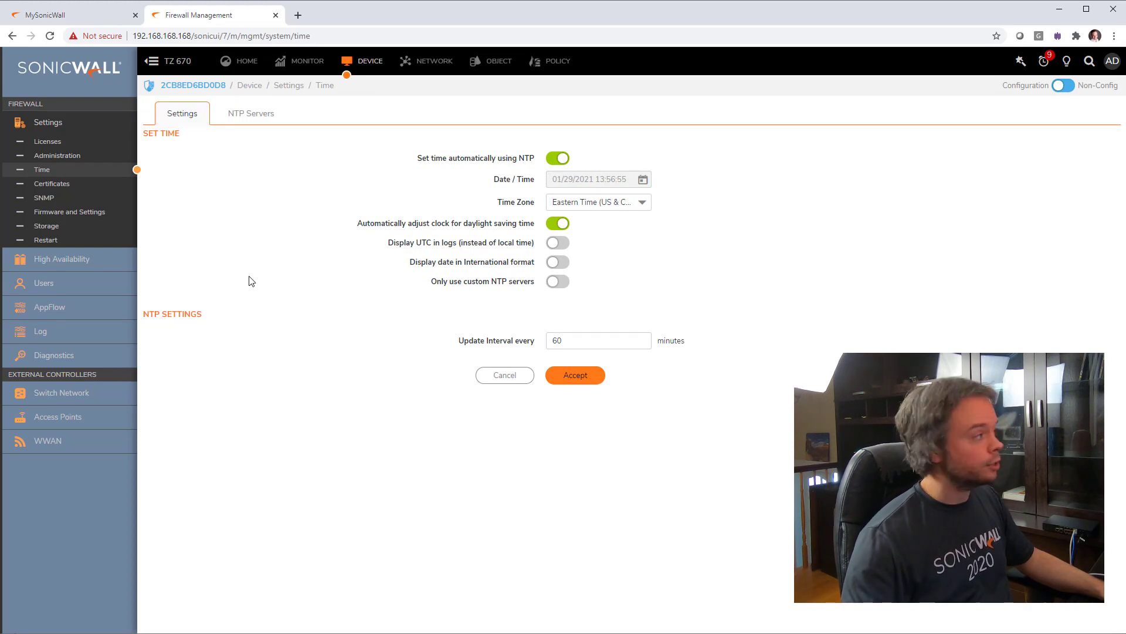
# View the network interfaces, then bring up the Zones list under Objects.
pyautogui.click(438, 70)
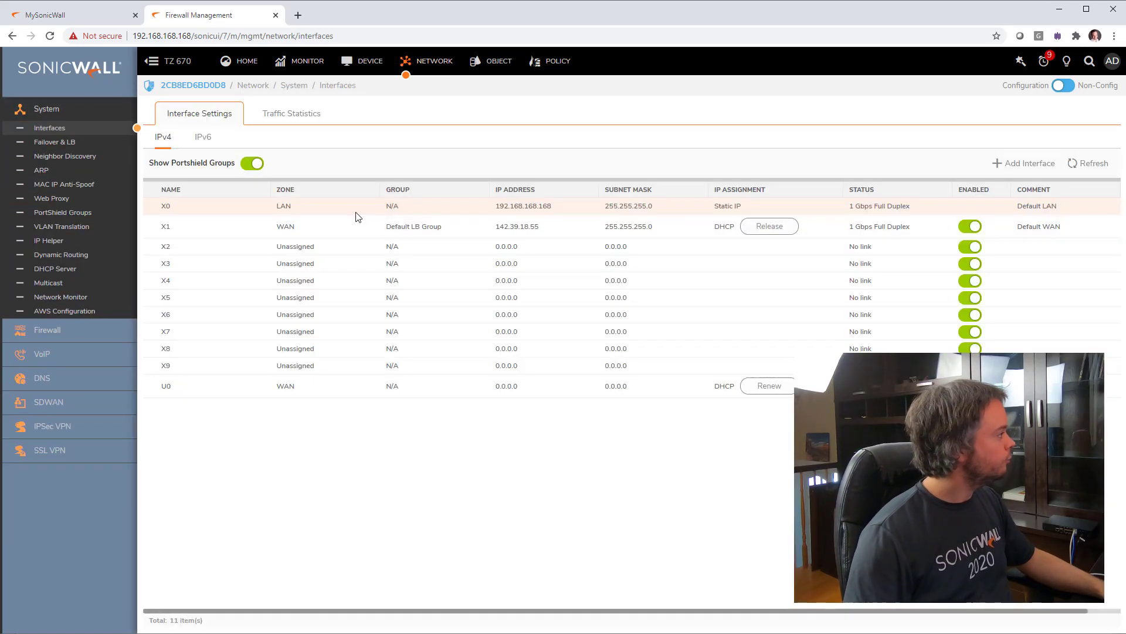
pyautogui.click(500, 66)
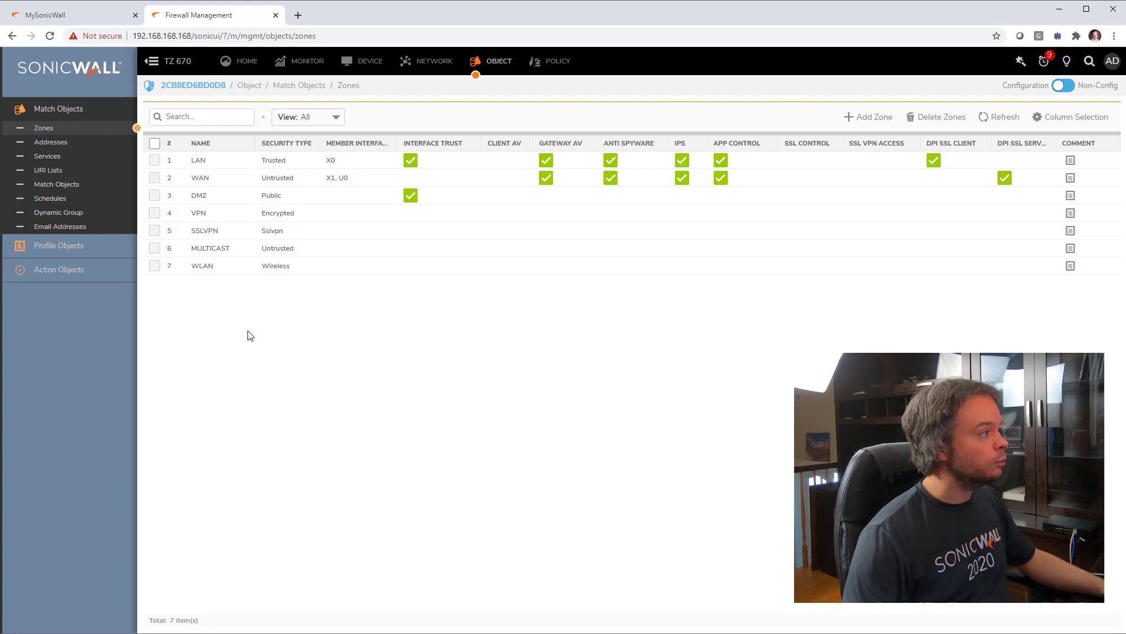
# Start a new zone named 'the shop' with all four auto-generate rule toggles switched off.
pyautogui.click(873, 116)
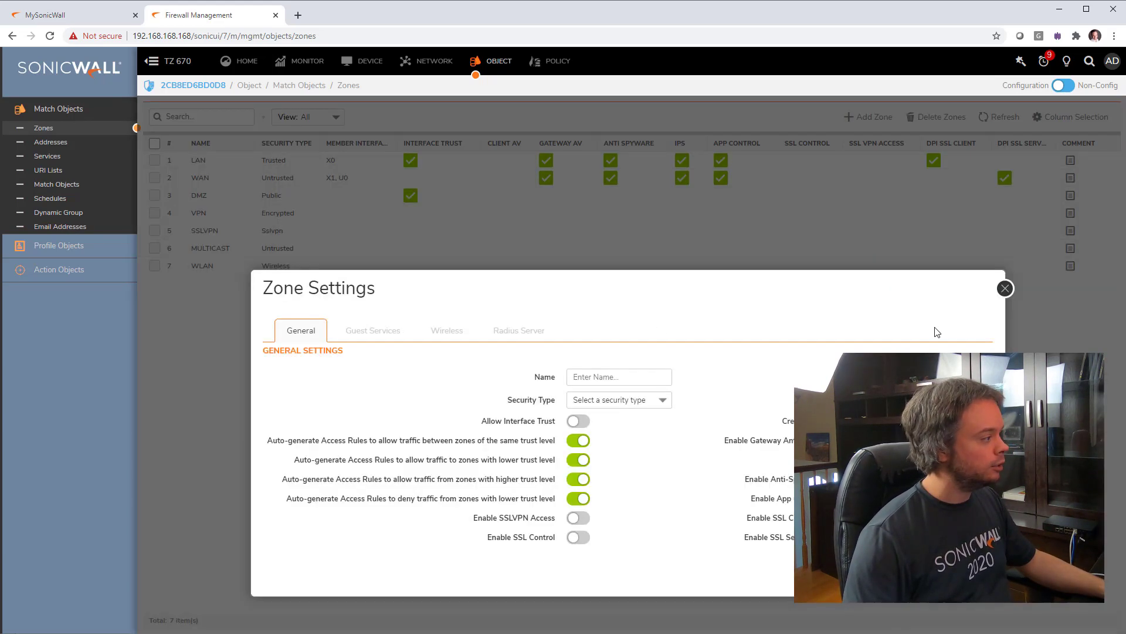
pyautogui.click(607, 377)
pyautogui.write('the ')
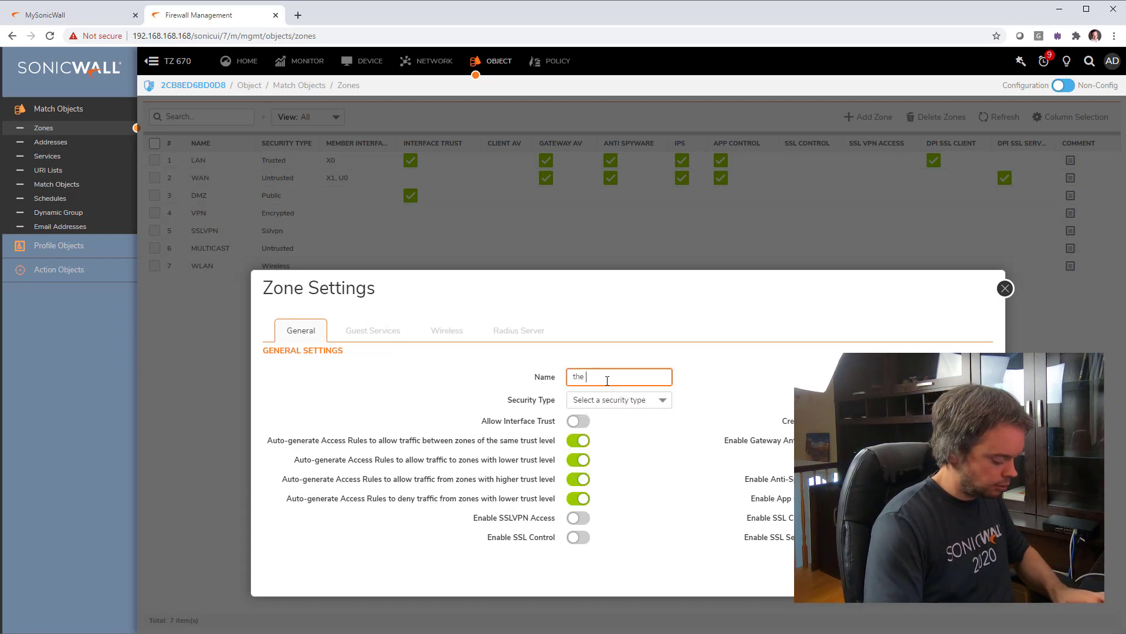
pyautogui.write('shop')
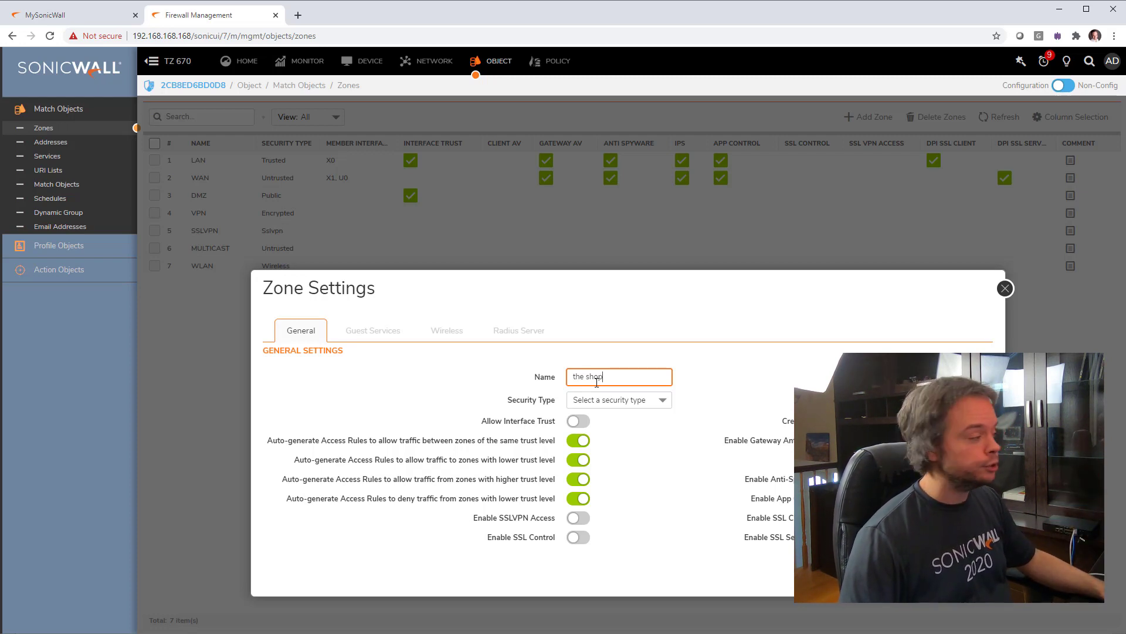
pyautogui.click(579, 440)
pyautogui.click(579, 460)
pyautogui.click(579, 479)
pyautogui.click(579, 498)
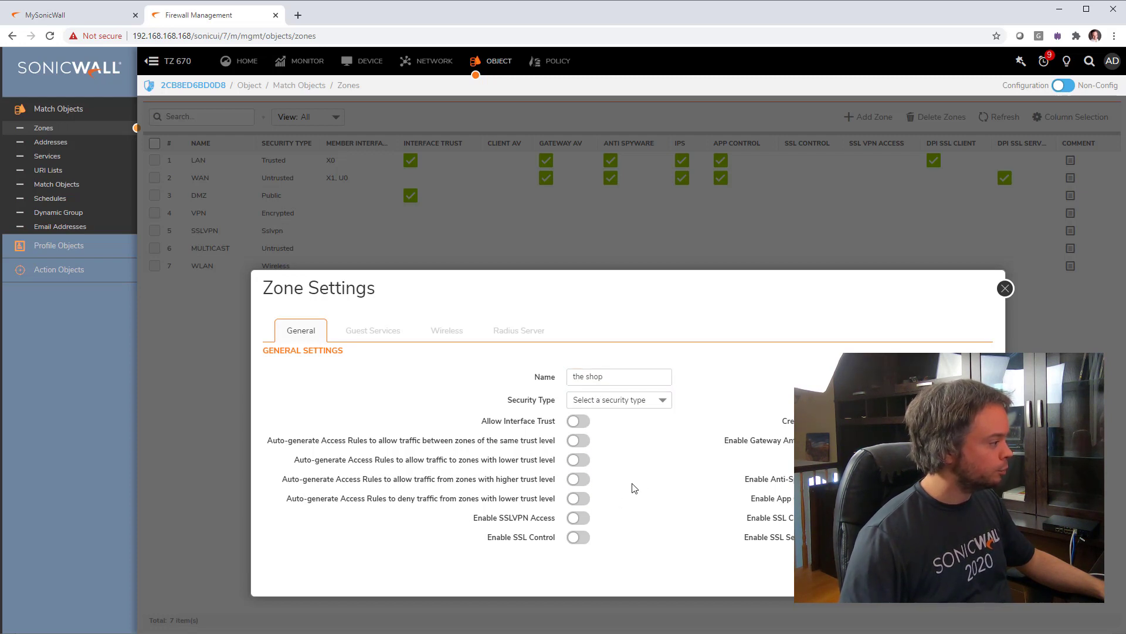
pyautogui.moveTo(359, 440); pyautogui.dragTo(478, 502)
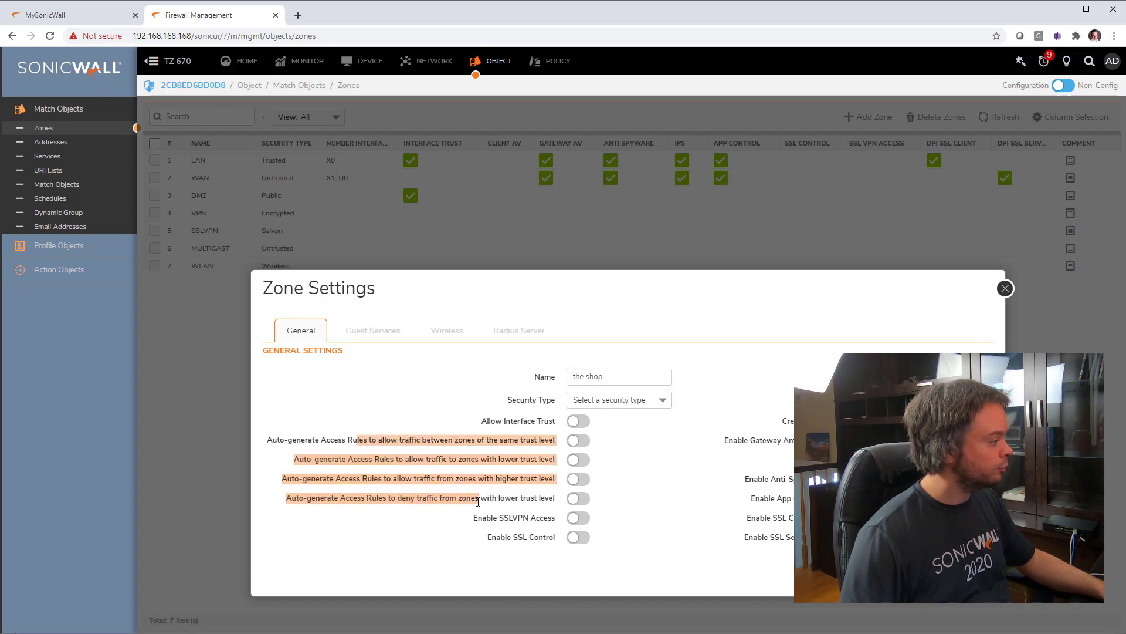
pyautogui.click(277, 440)
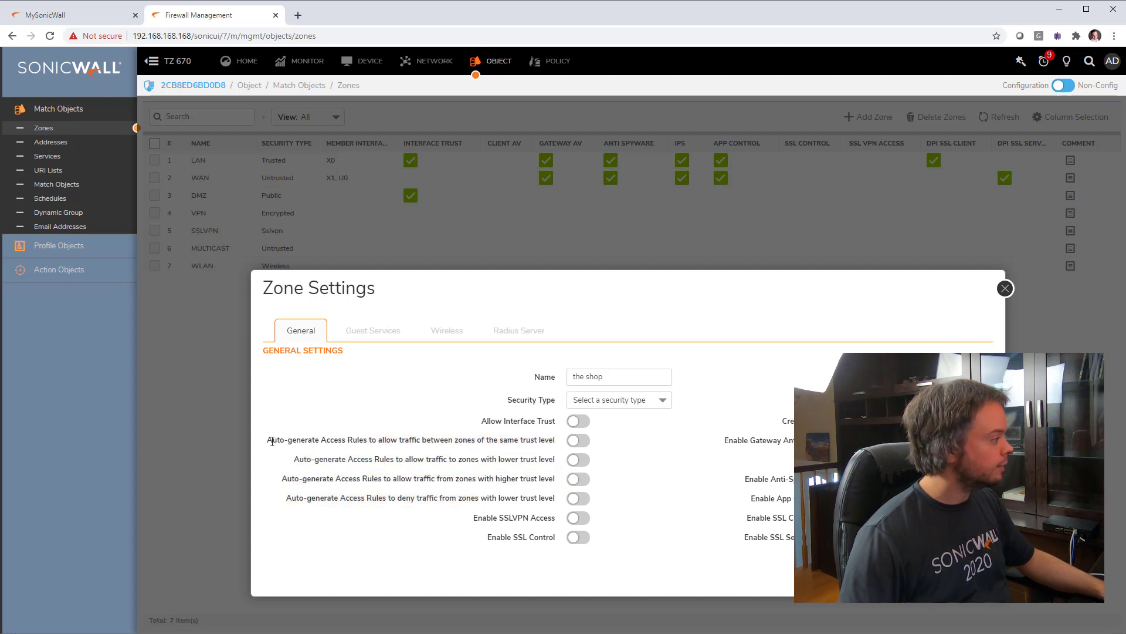
pyautogui.moveTo(277, 441); pyautogui.dragTo(388, 440)
pyautogui.click(284, 440)
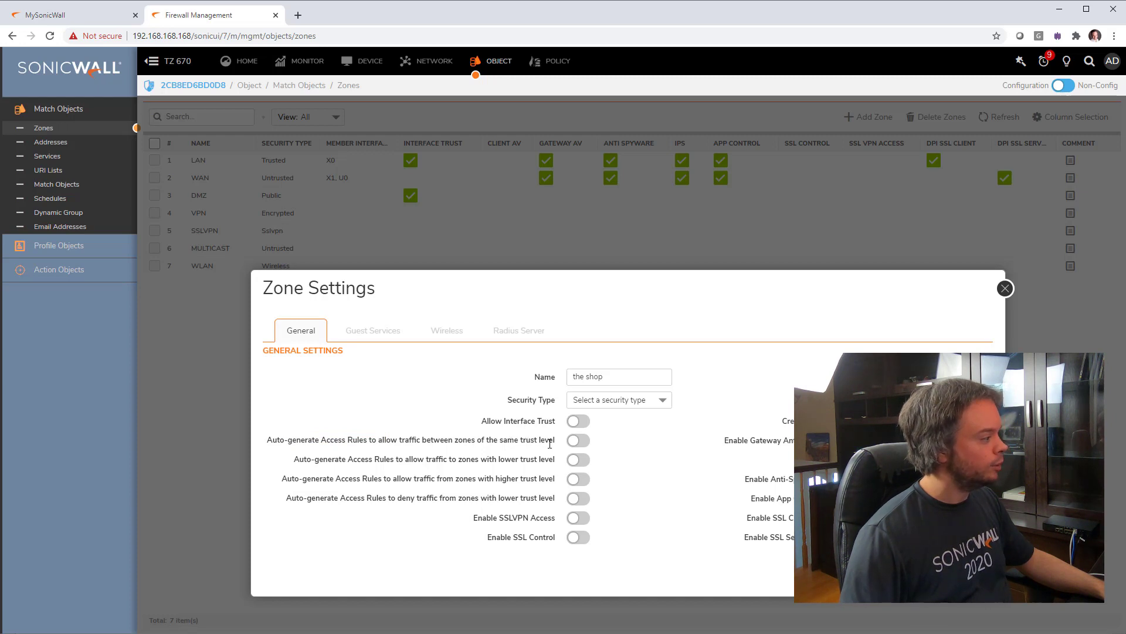
# Set the zone's security type to Trusted, keep auto-generated rules off, and save it.
pyautogui.click(614, 401)
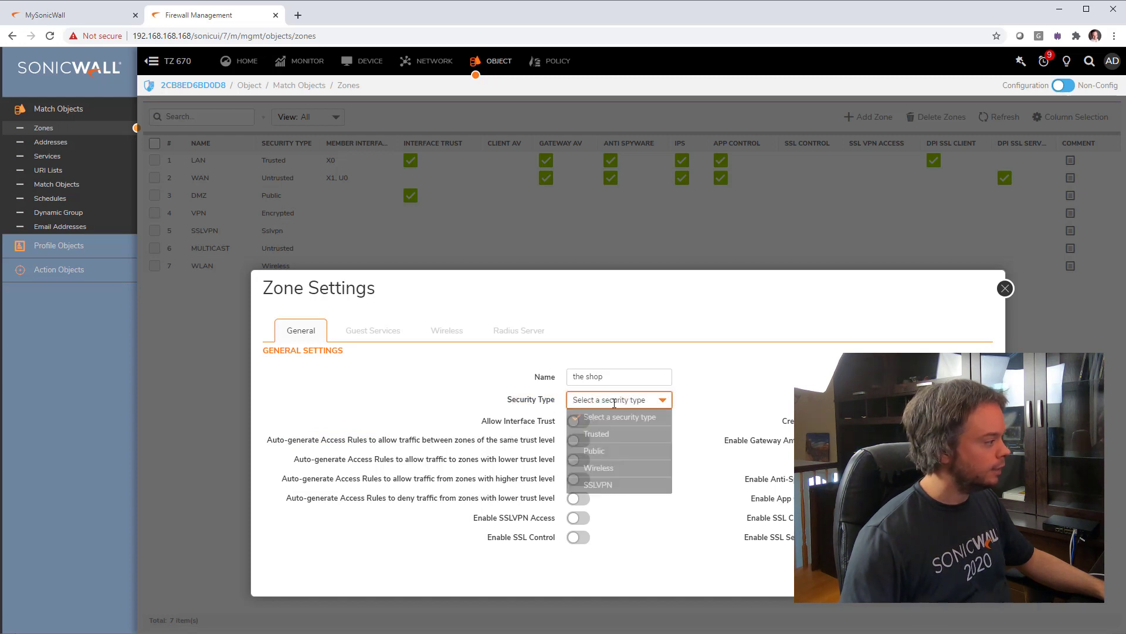
pyautogui.click(632, 436)
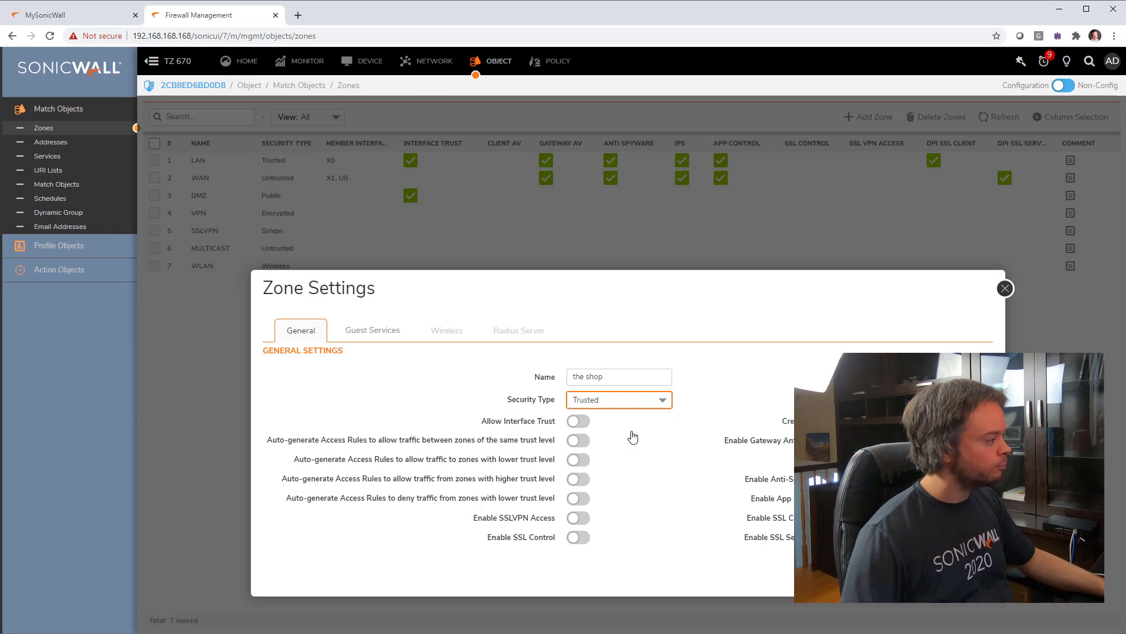
pyautogui.click(587, 440)
pyautogui.click(583, 376)
pyautogui.moveTo(629, 380); pyautogui.dragTo(573, 378)
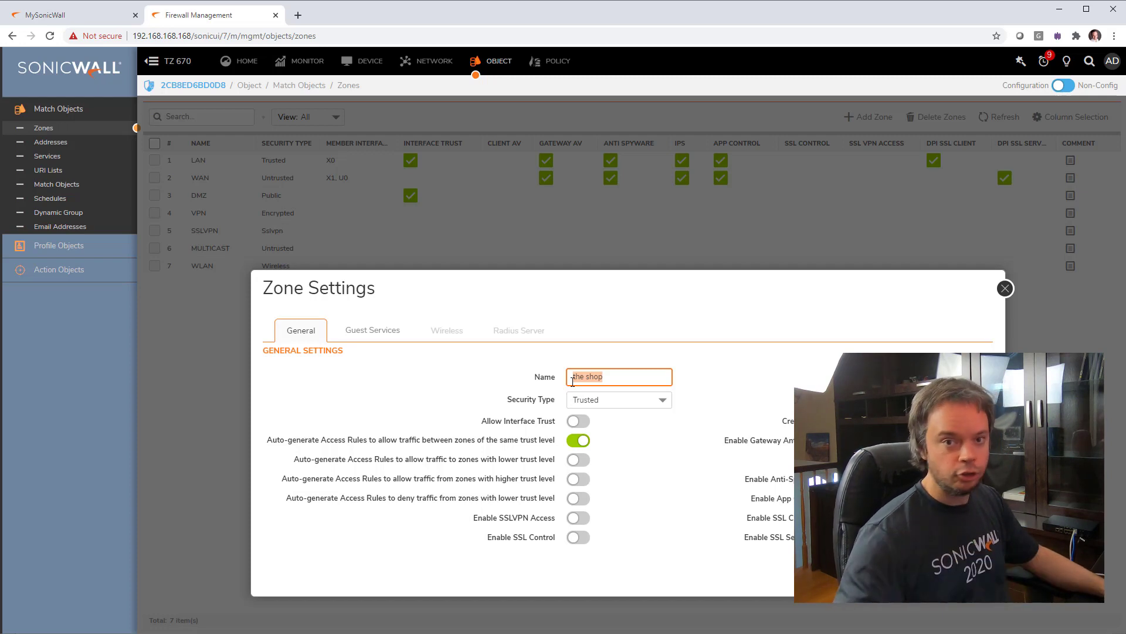
pyautogui.click(575, 441)
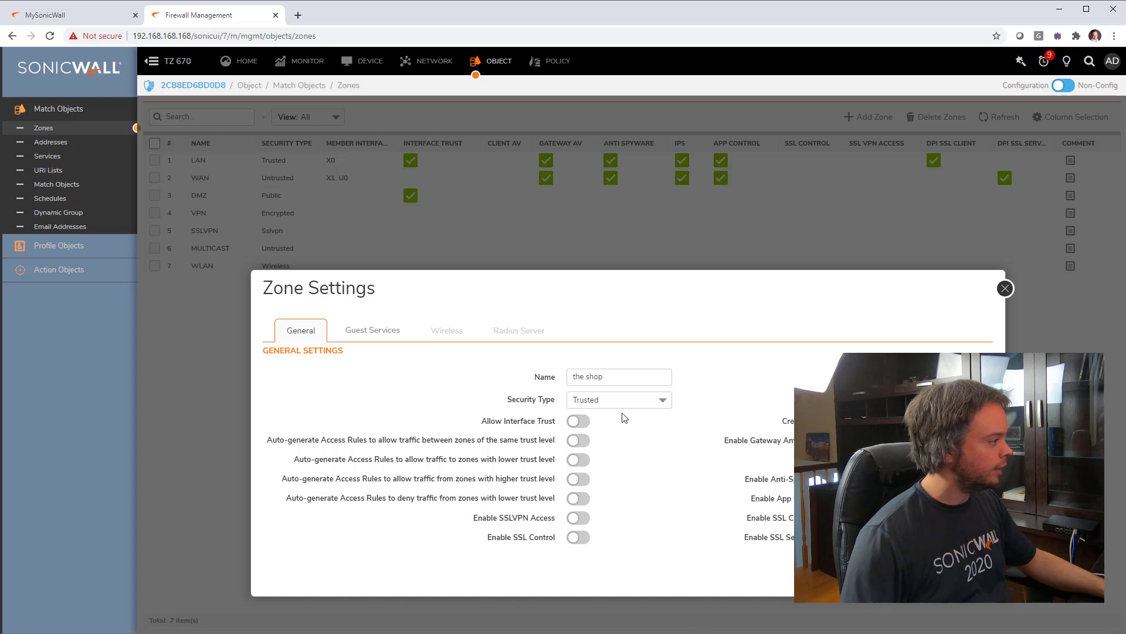
pyautogui.click(607, 377)
pyautogui.click(617, 405)
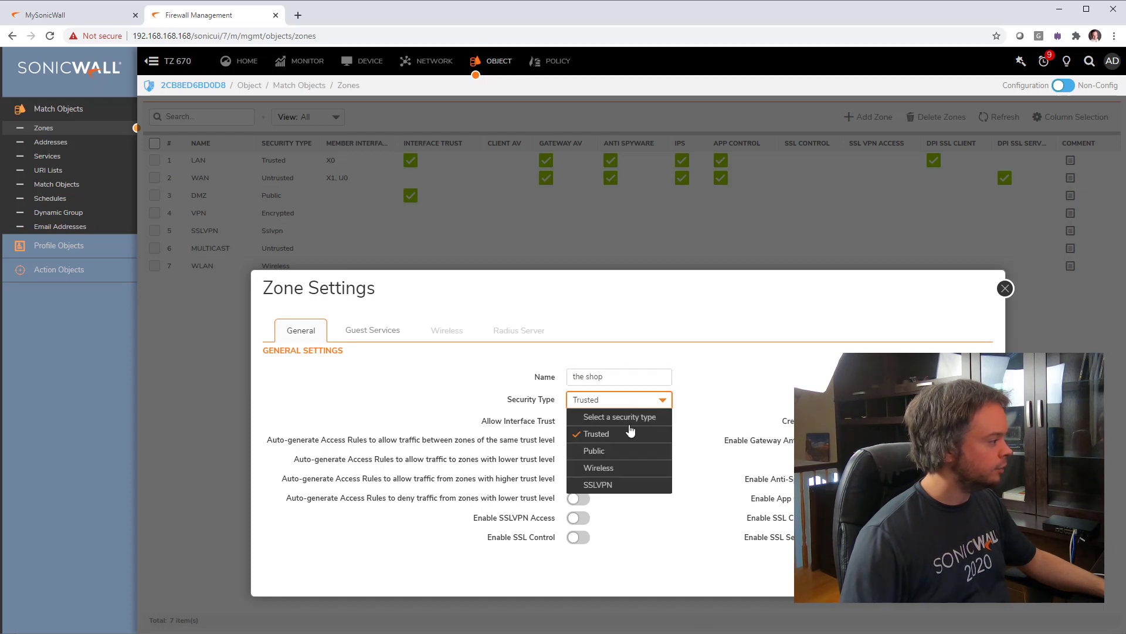
pyautogui.click(636, 434)
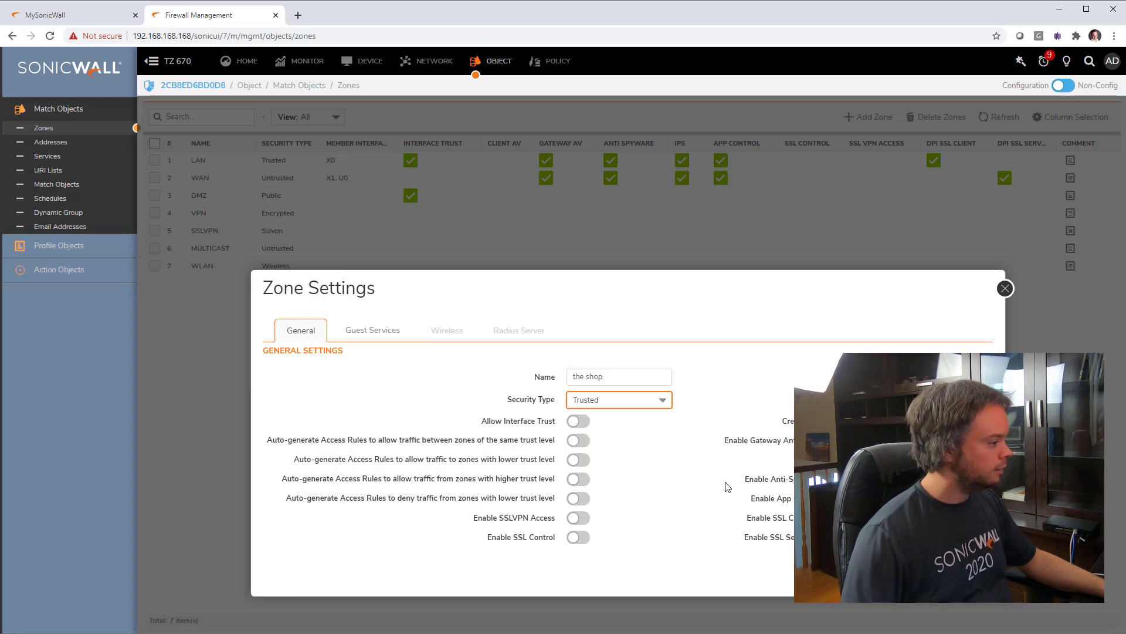
pyautogui.click(973, 577)
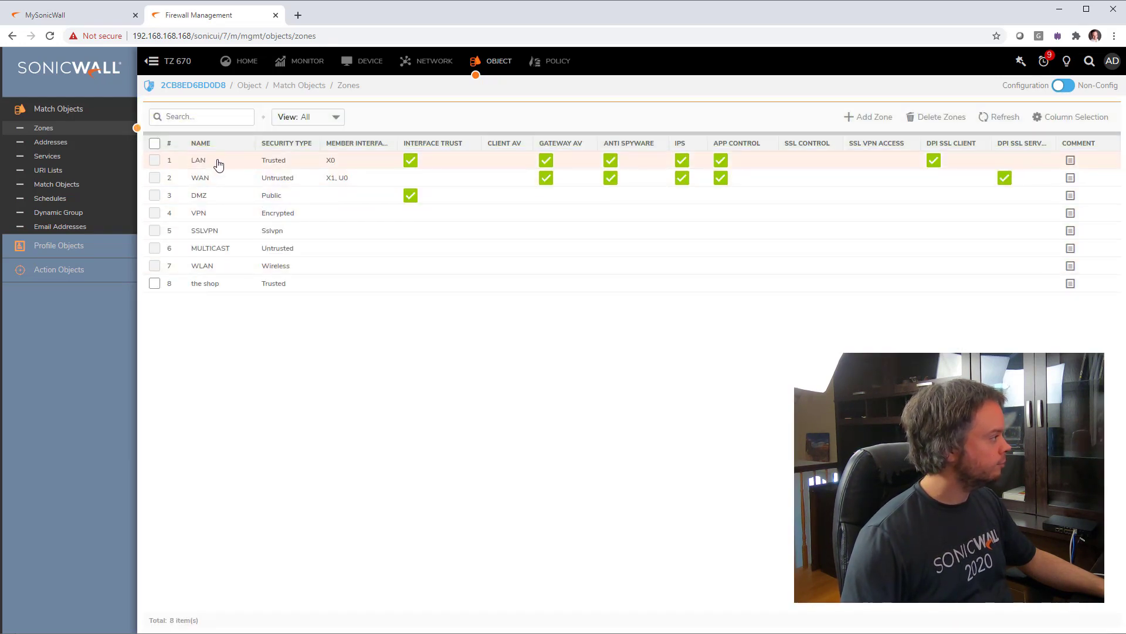
# Add zone 'Guest WiFi' with all four auto-generate toggles off and security type Public.
pyautogui.moveTo(221, 291); pyautogui.dragTo(192, 290)
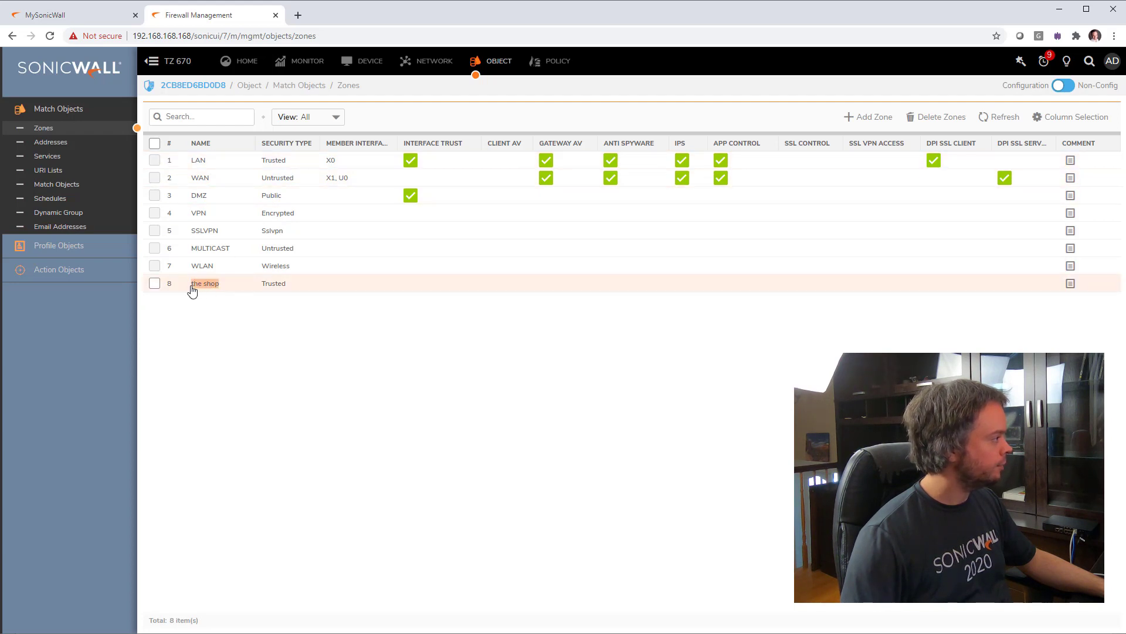
pyautogui.click(257, 340)
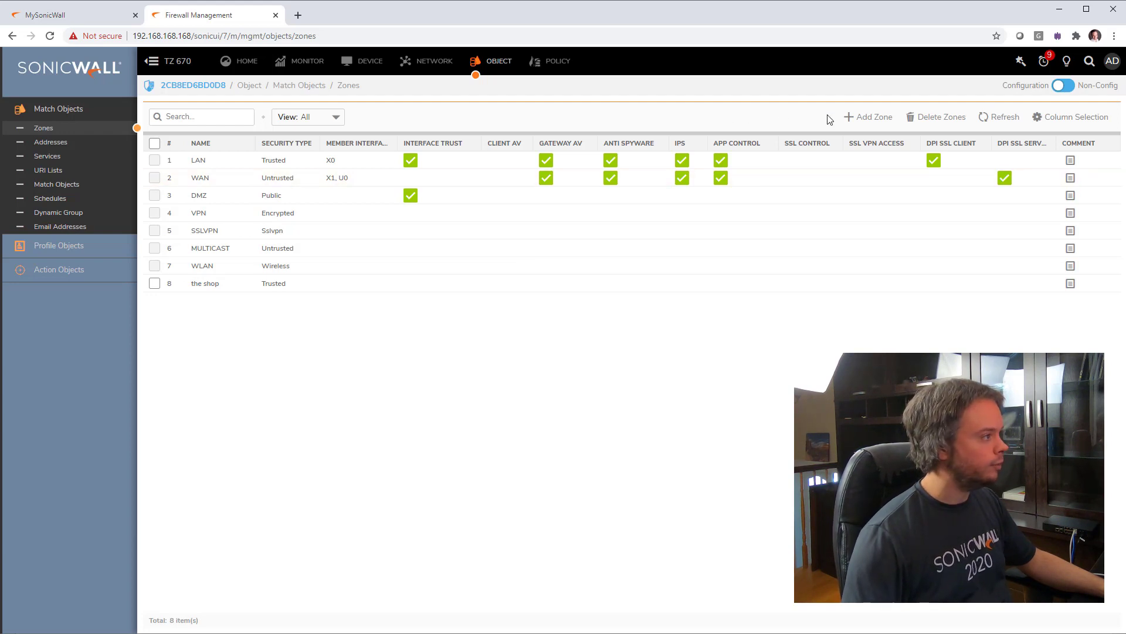
pyautogui.click(861, 118)
pyautogui.click(622, 311)
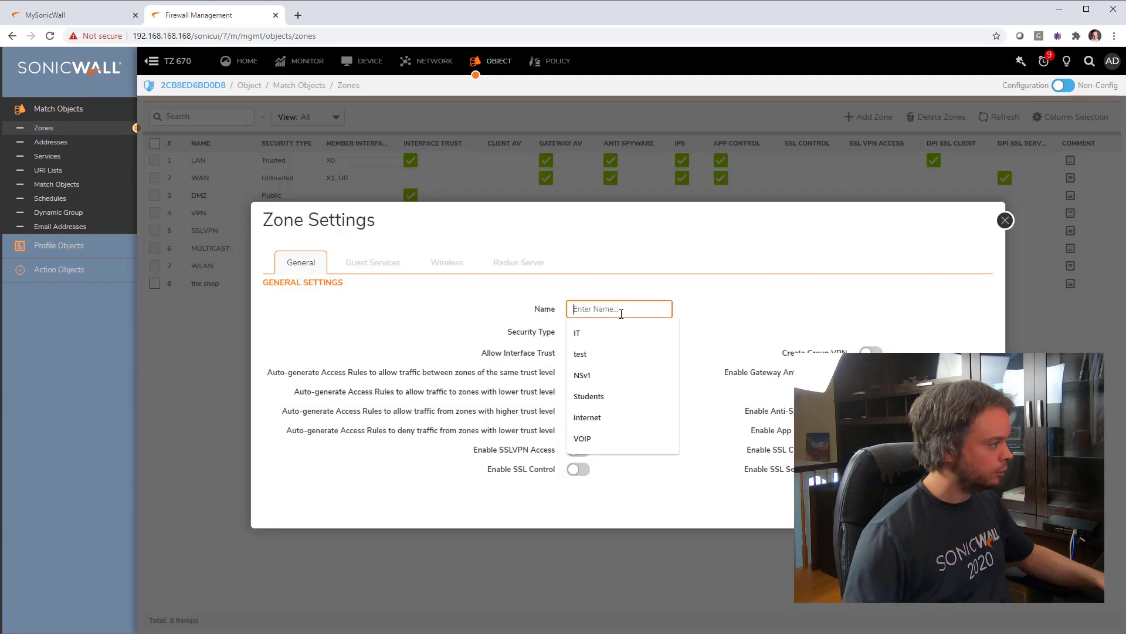
pyautogui.write('Guest WiFi')
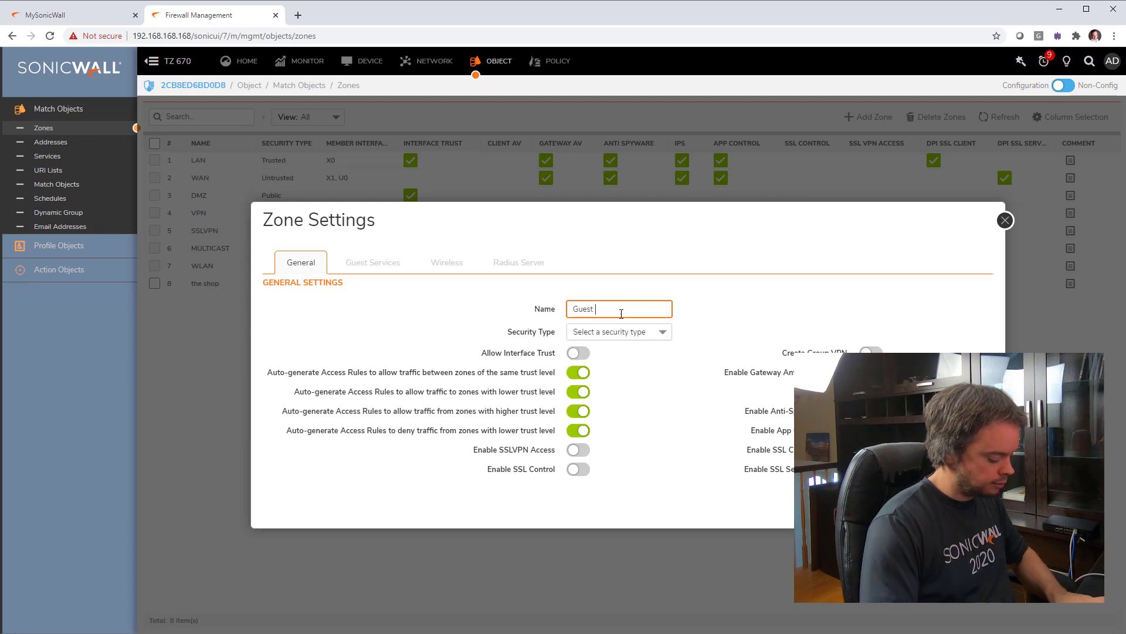
pyautogui.click(578, 372)
pyautogui.click(579, 391)
pyautogui.click(583, 412)
pyautogui.click(579, 431)
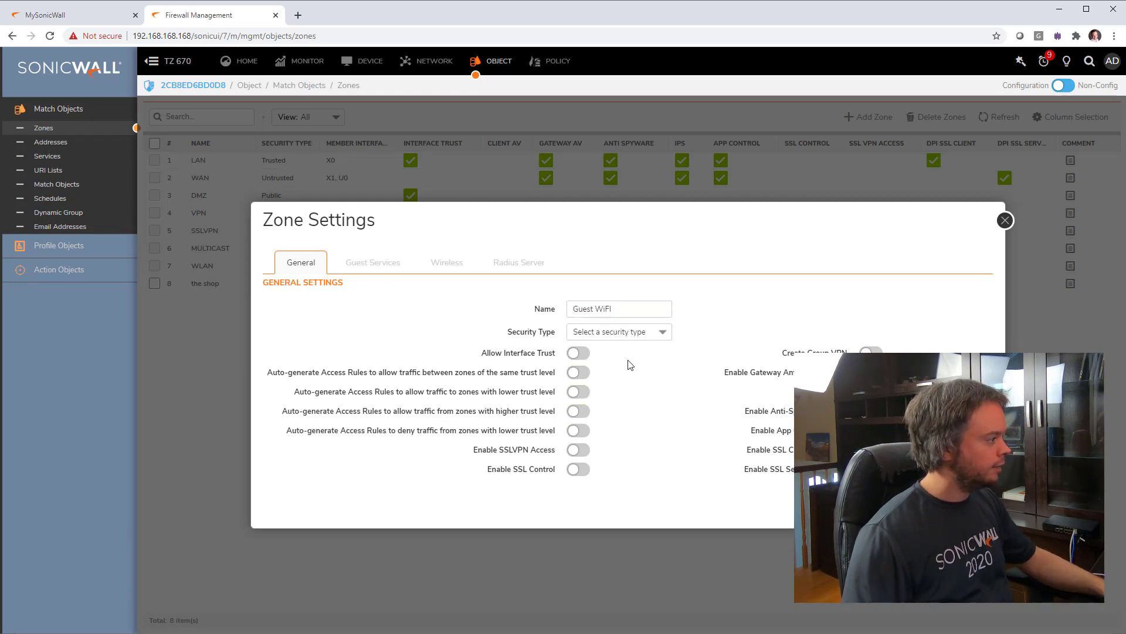
pyautogui.click(628, 332)
pyautogui.click(634, 384)
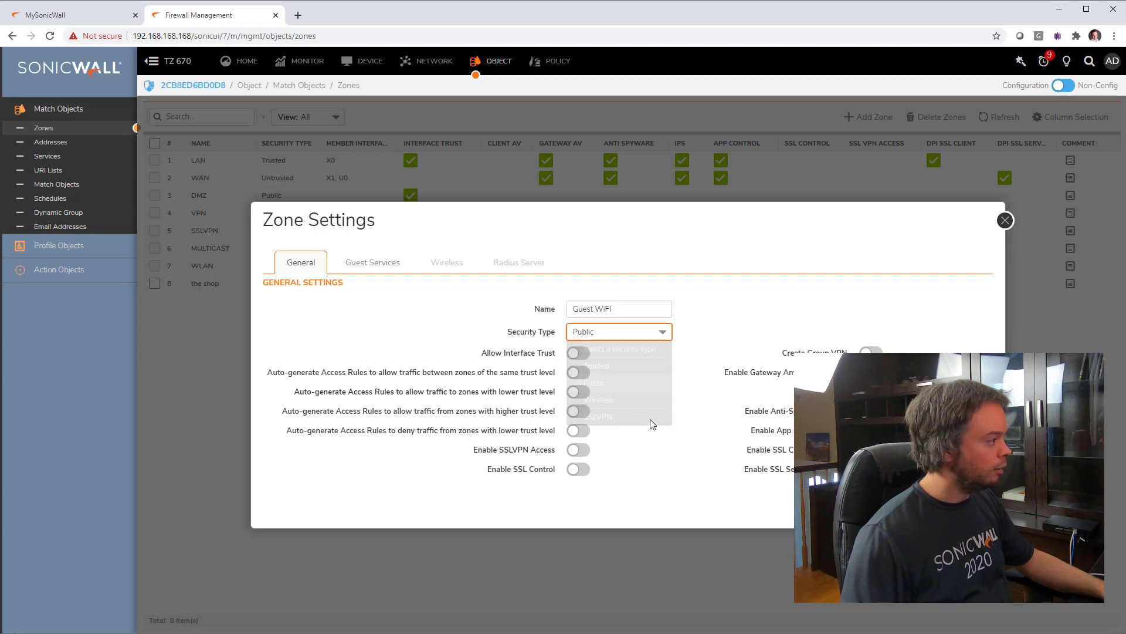
pyautogui.click(970, 506)
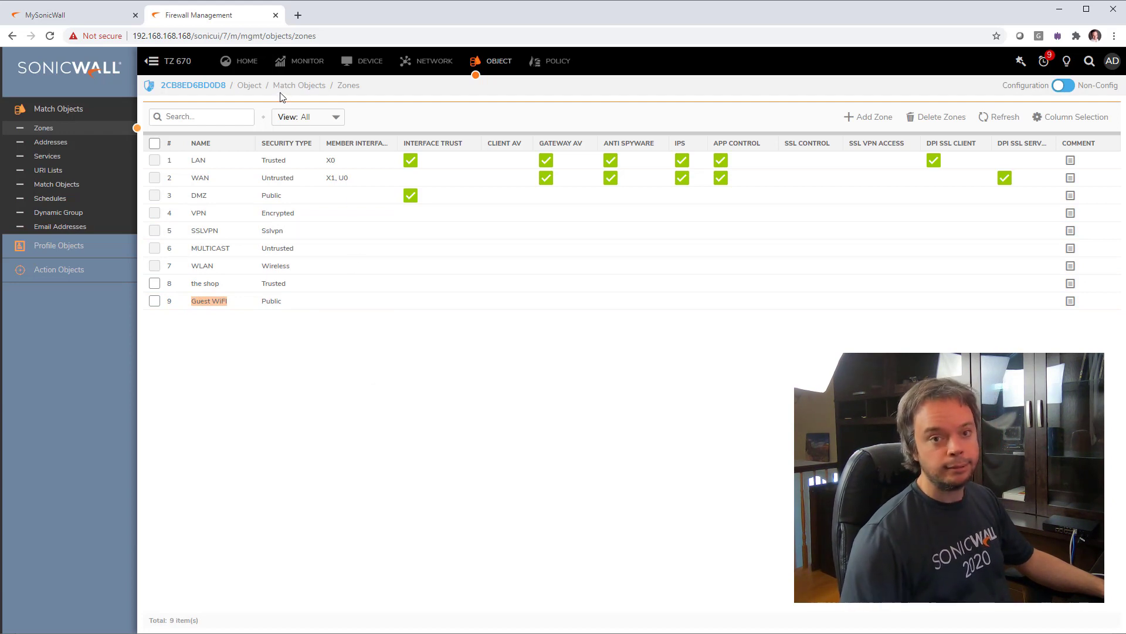
# Go from Access Rules to the Interfaces list and highlight the unassigned X2 interface.
pyautogui.click(556, 64)
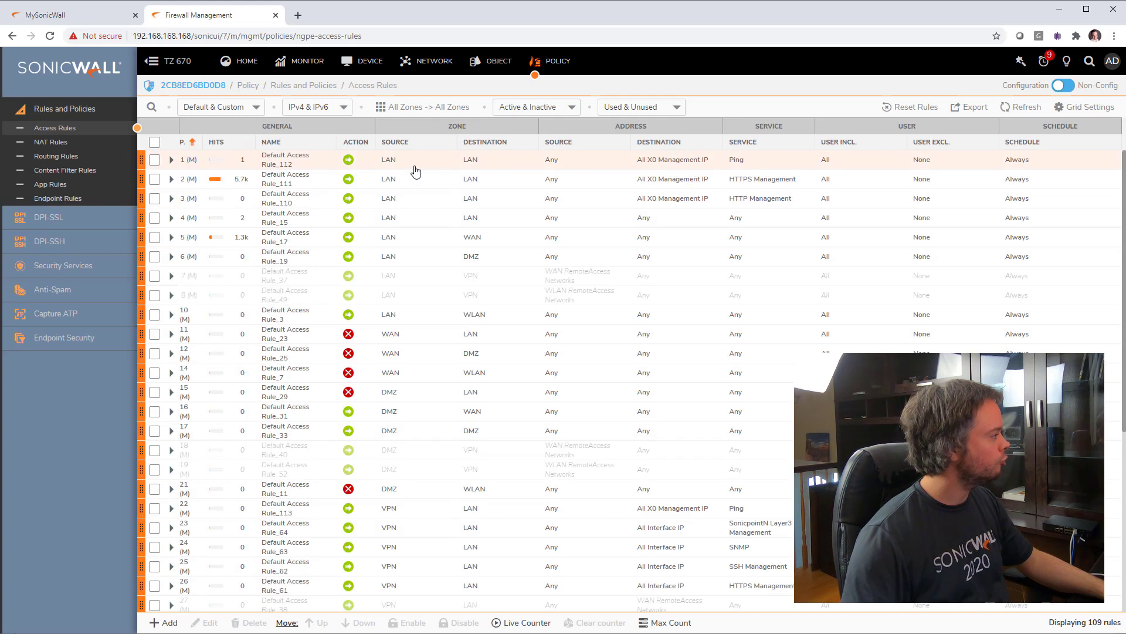
pyautogui.click(431, 62)
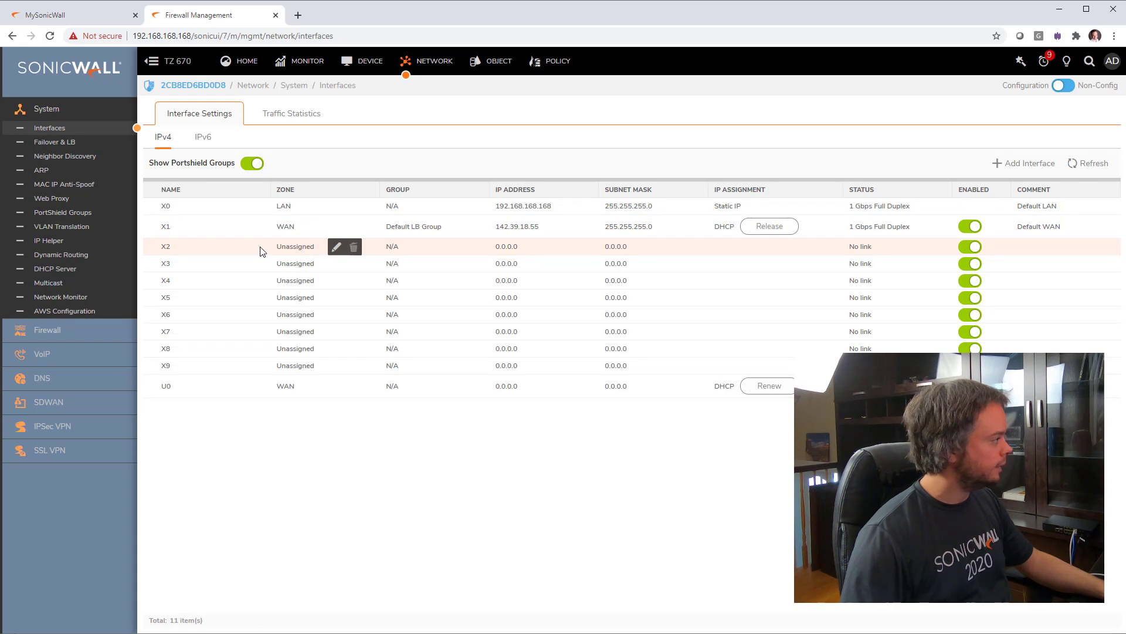
pyautogui.doubleClick(164, 247)
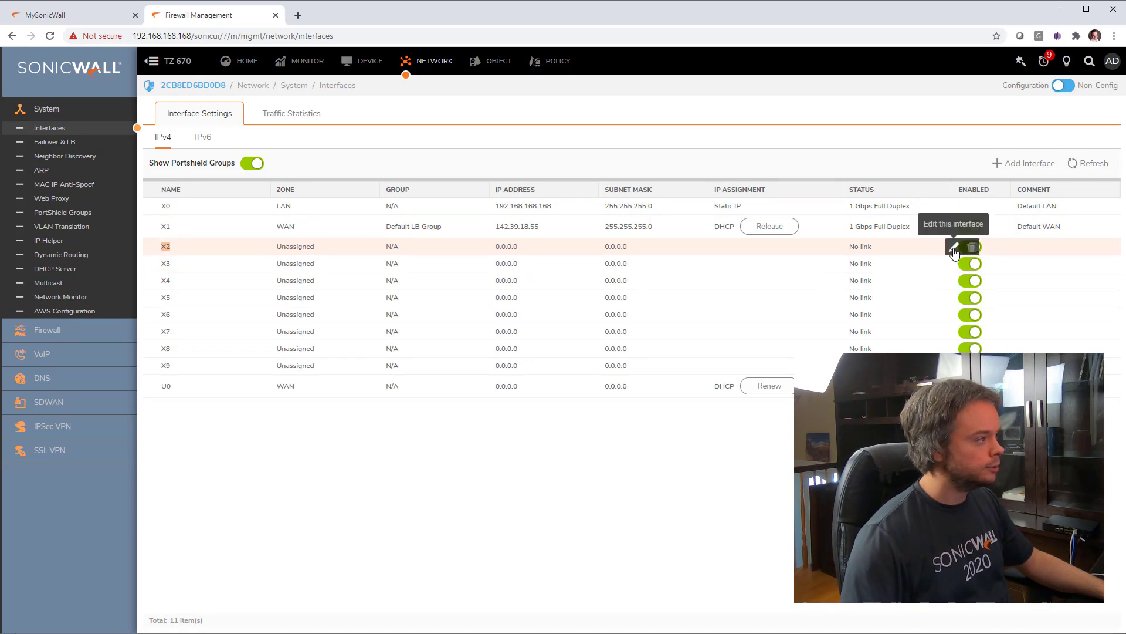
# Put X2 in 'the shop' zone at static 172.16.0.1/255.255.255.0 with Ping management, and confirm.
pyautogui.click(955, 249)
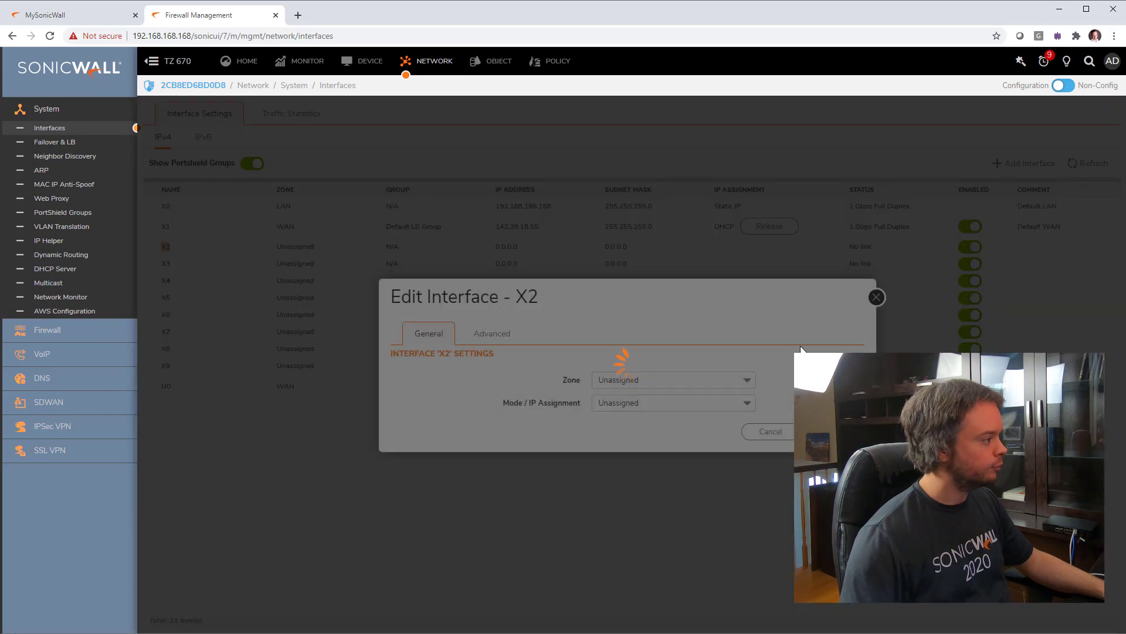
pyautogui.click(703, 382)
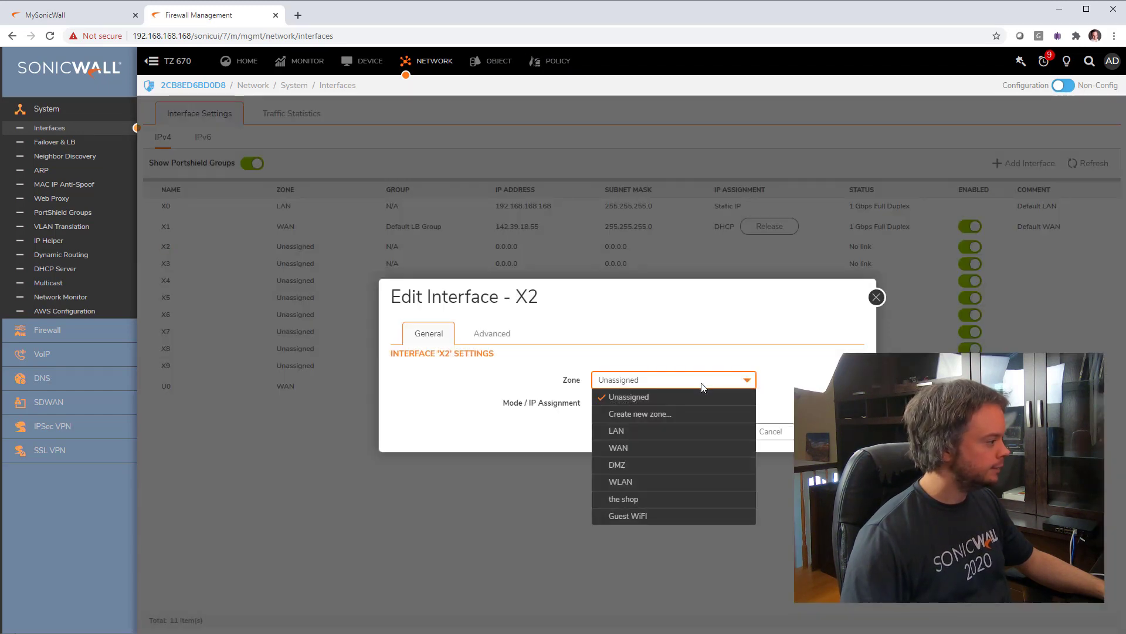
pyautogui.click(660, 500)
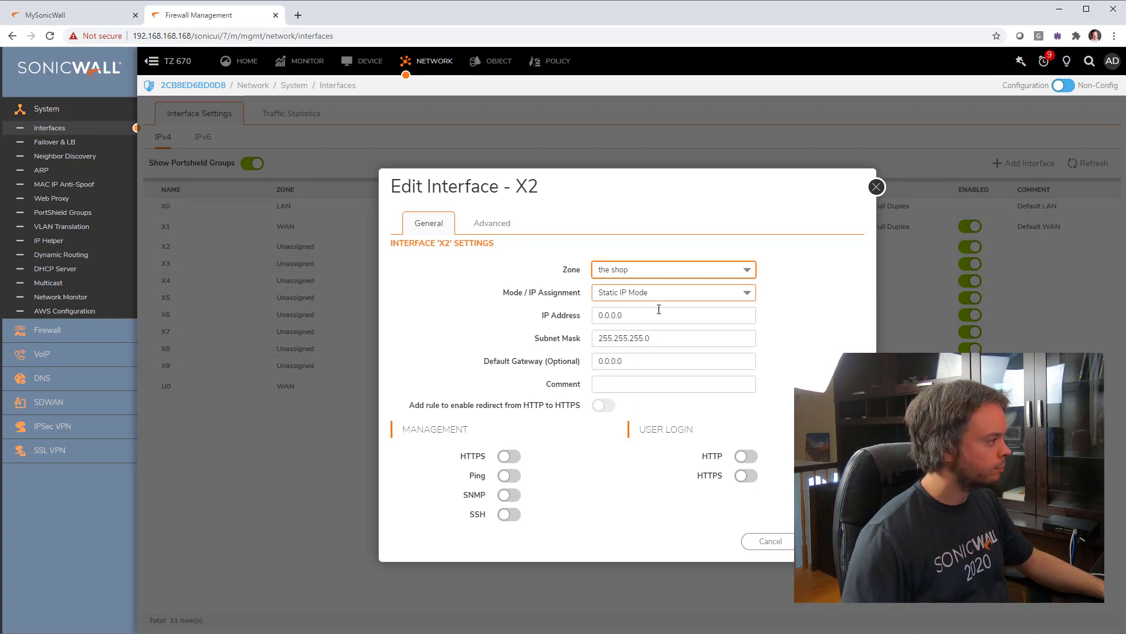
pyautogui.press('Tab')
pyautogui.press('Tab')
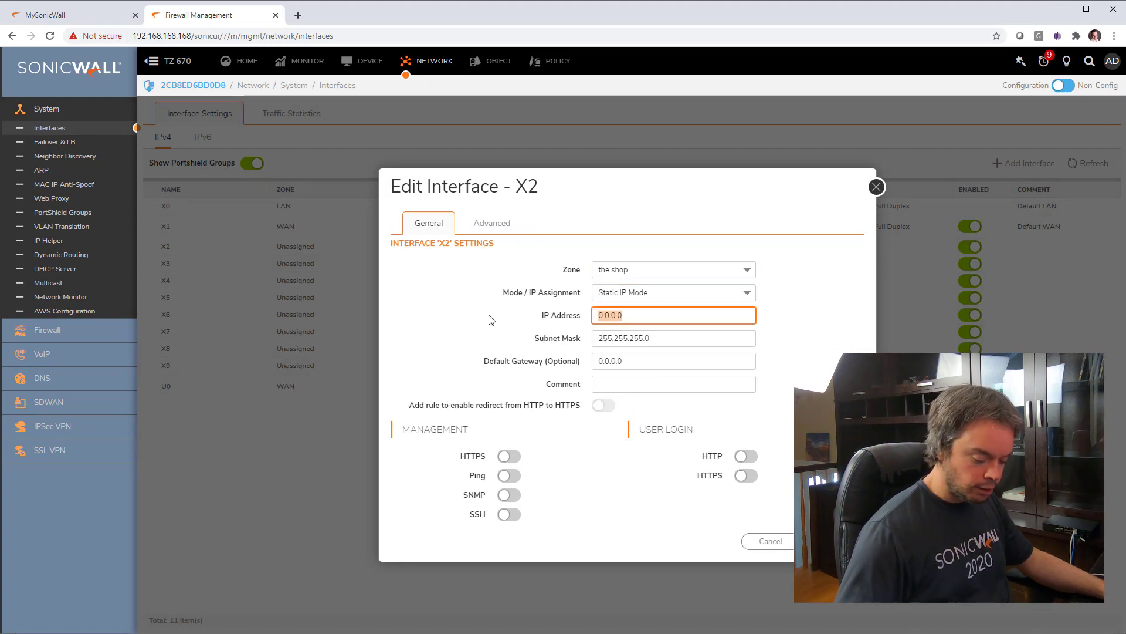
pyautogui.write('172.16.0.1')
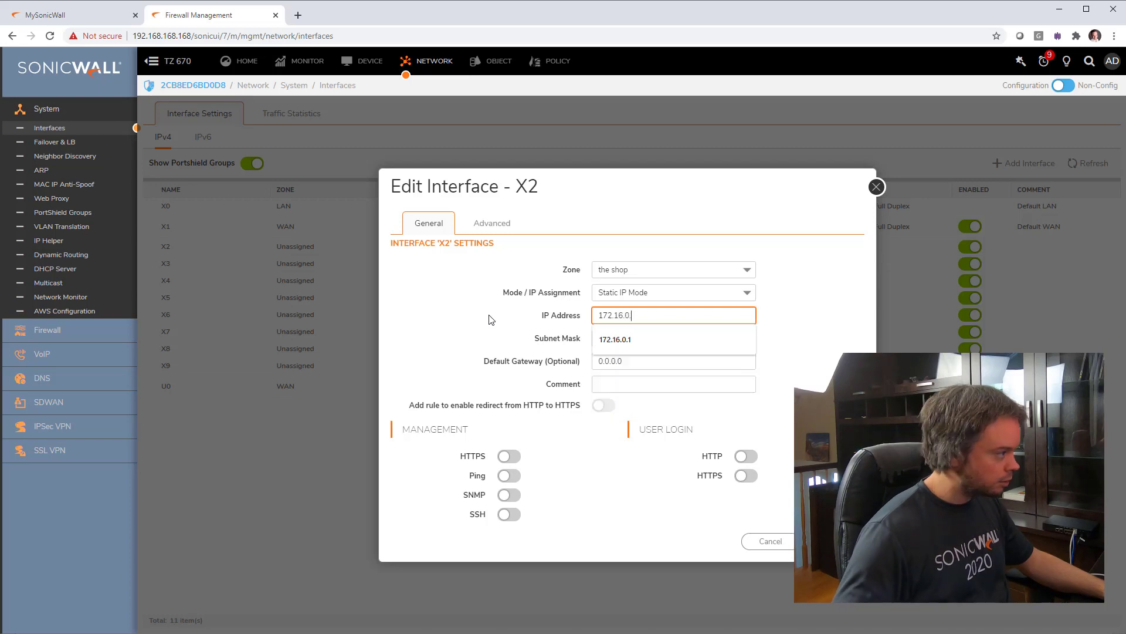
pyautogui.click(509, 476)
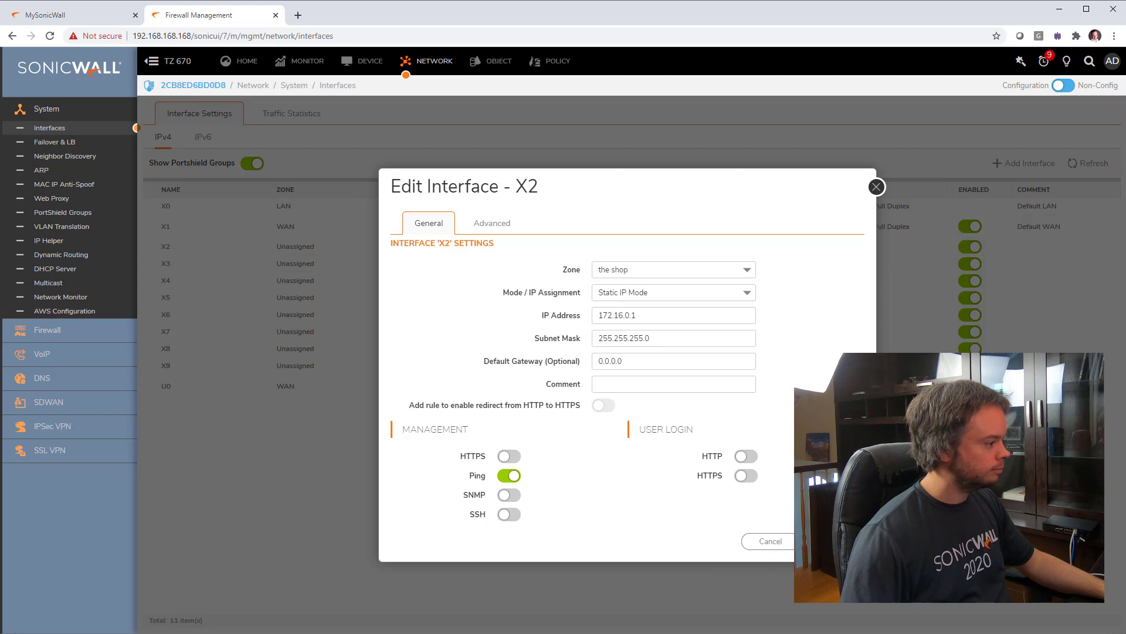
pyautogui.click(833, 541)
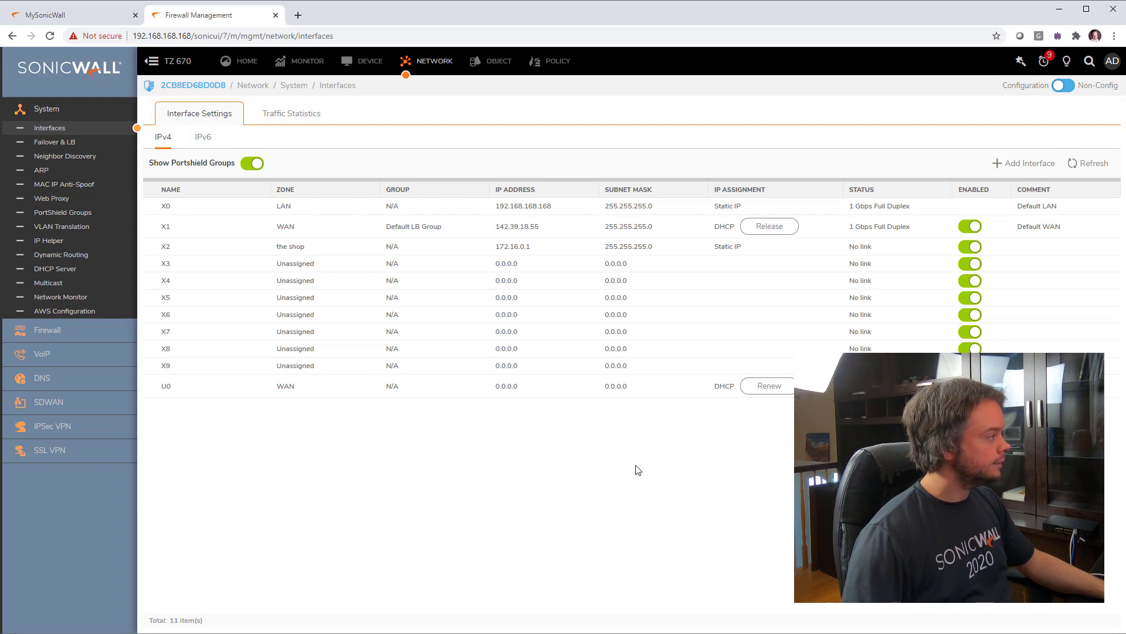
pyautogui.doubleClick(166, 206)
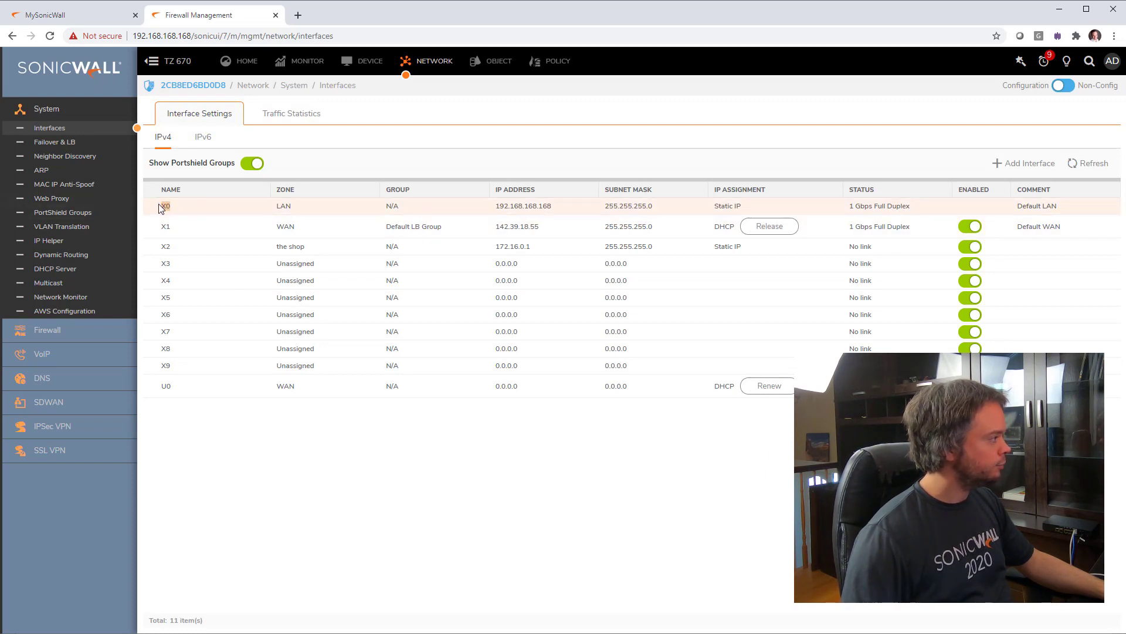
pyautogui.doubleClick(167, 247)
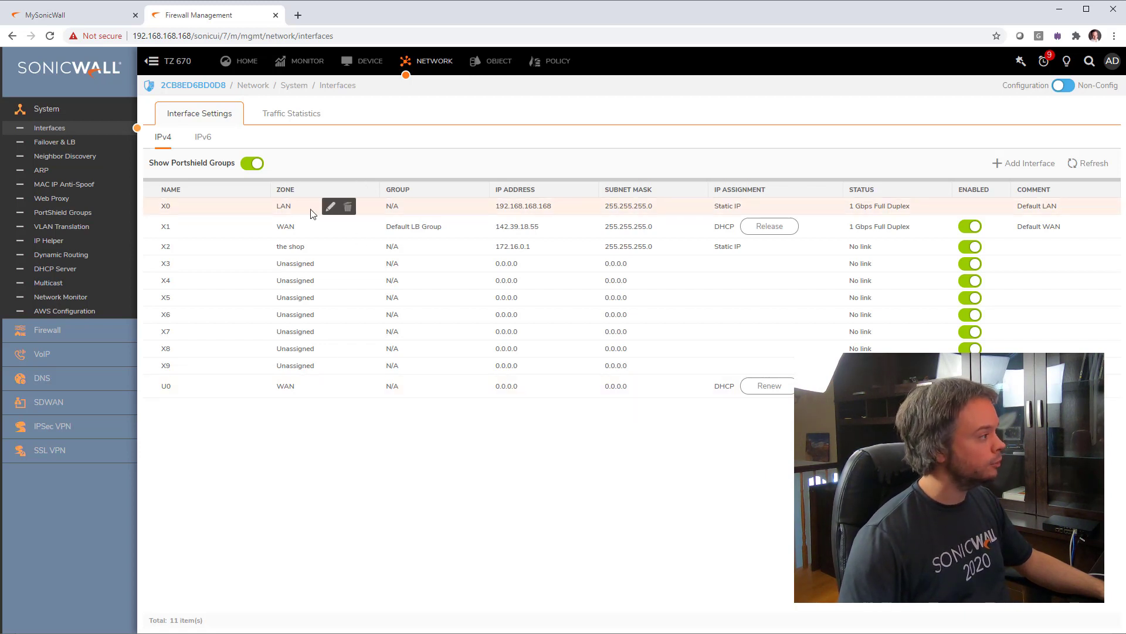
pyautogui.moveTo(280, 212)
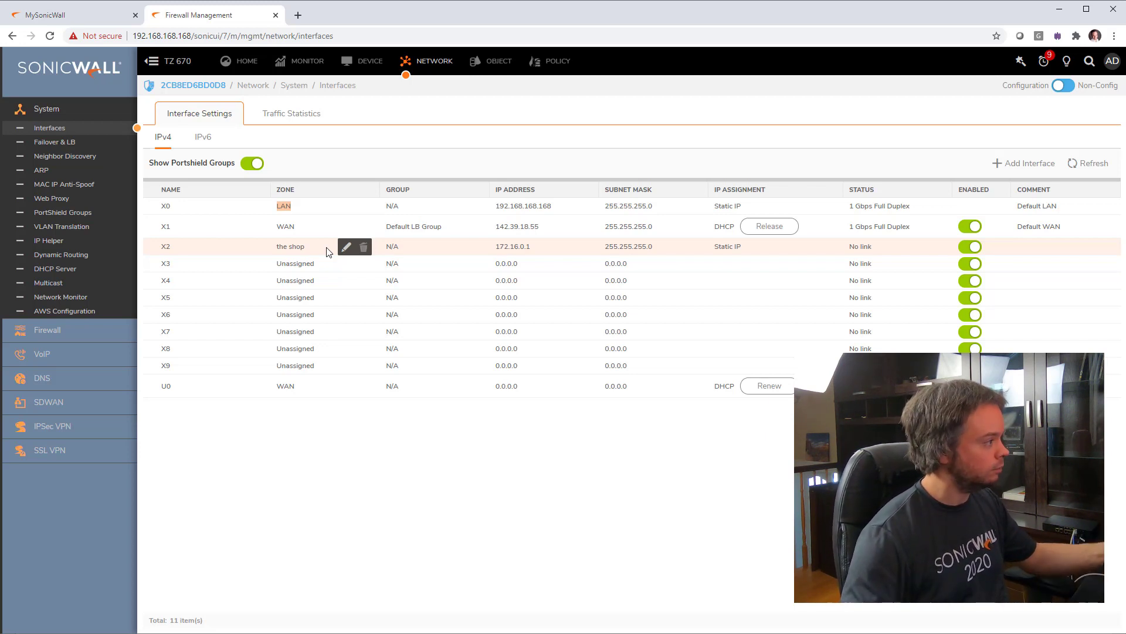
pyautogui.click(311, 254)
pyautogui.moveTo(312, 253); pyautogui.dragTo(284, 247)
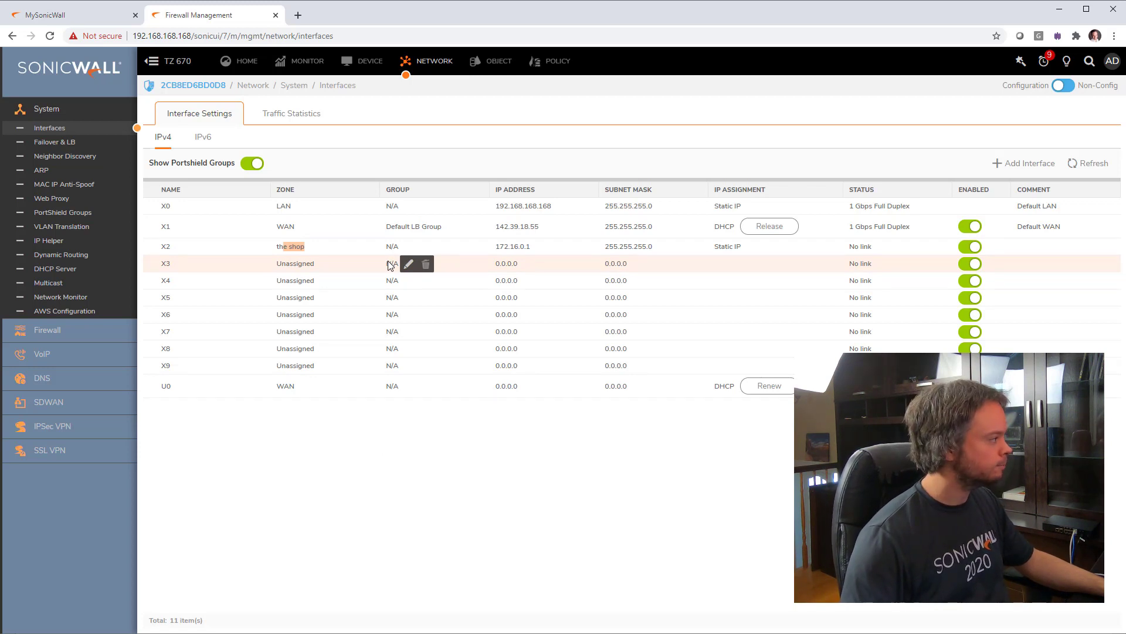
pyautogui.click(337, 267)
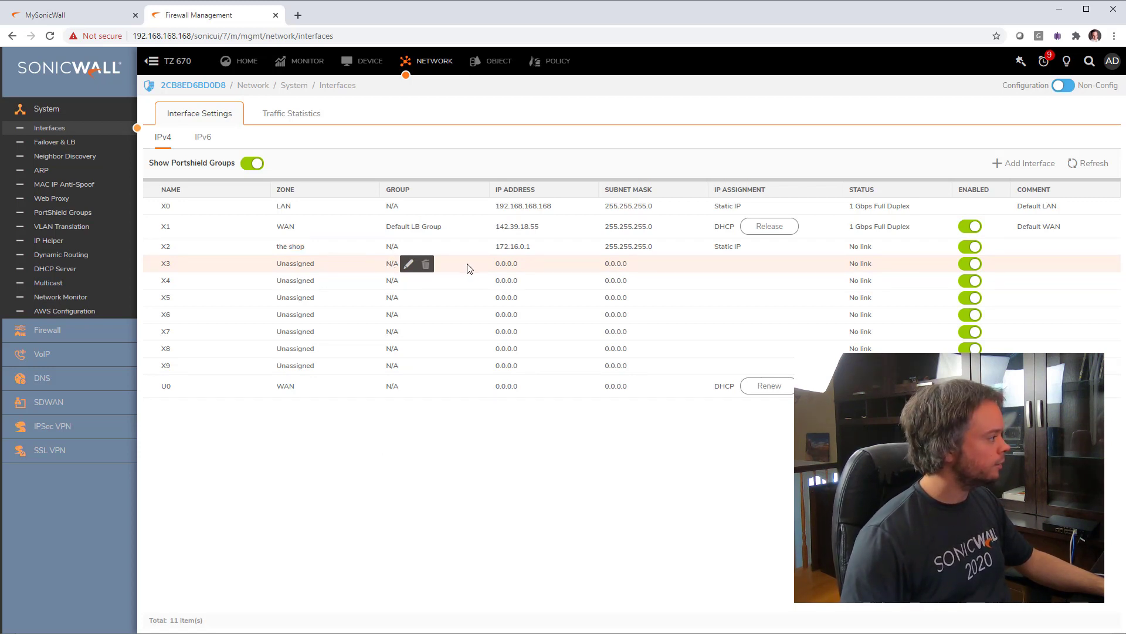
pyautogui.doubleClick(165, 265)
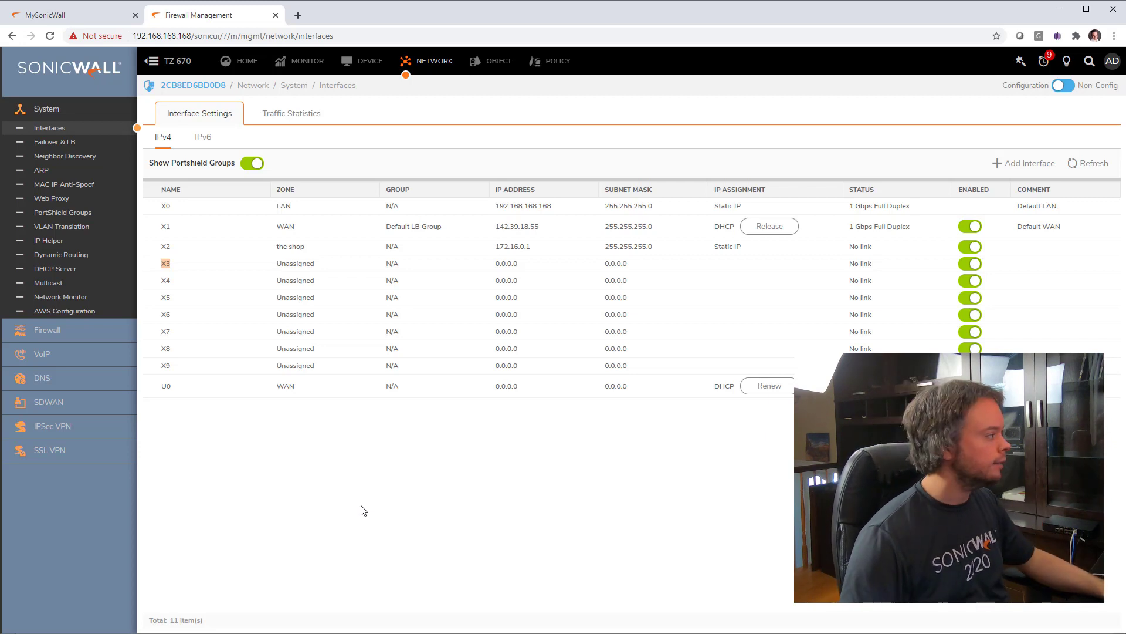
pyautogui.moveTo(233, 270)
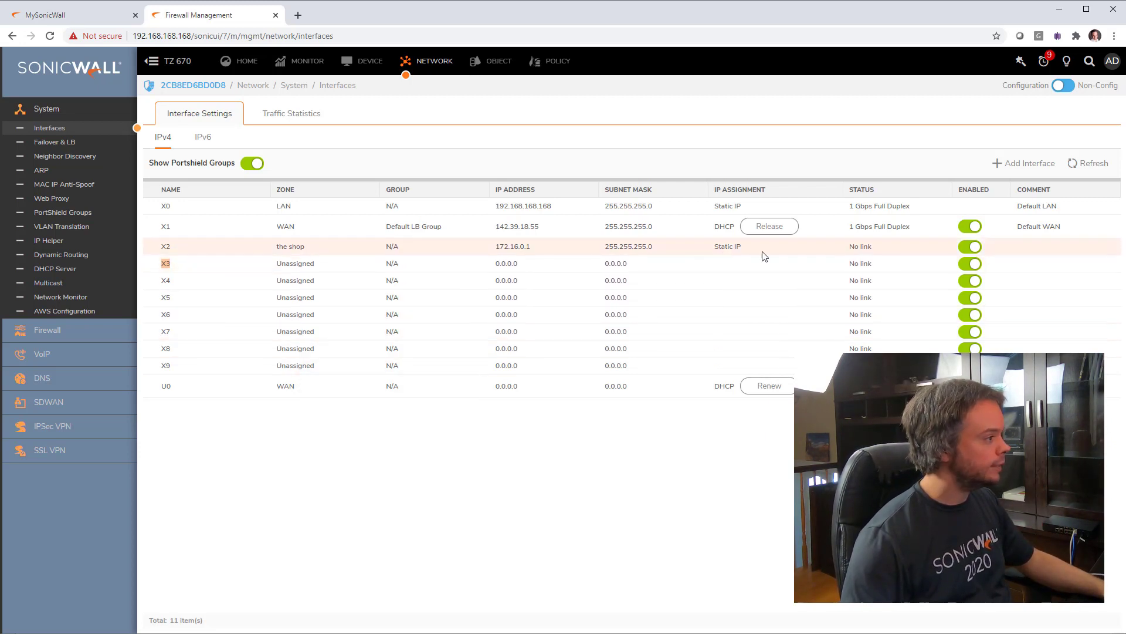
pyautogui.moveTo(883, 268)
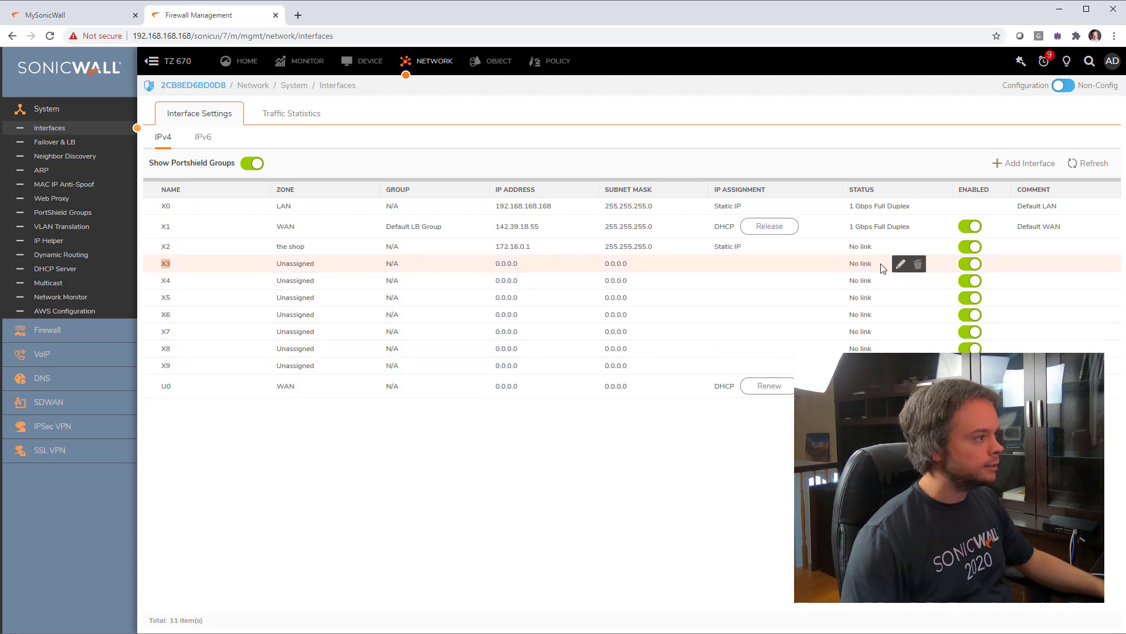
# Start a new virtual interface in the LAN zone with VLAN tag 100.
pyautogui.click(1025, 167)
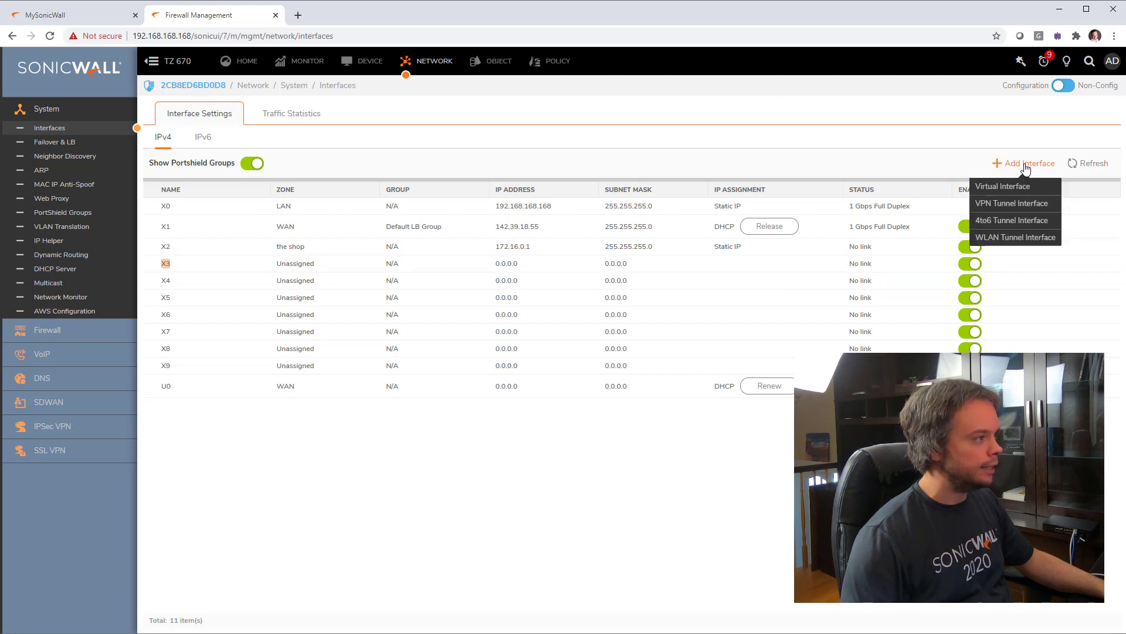
pyautogui.click(1034, 194)
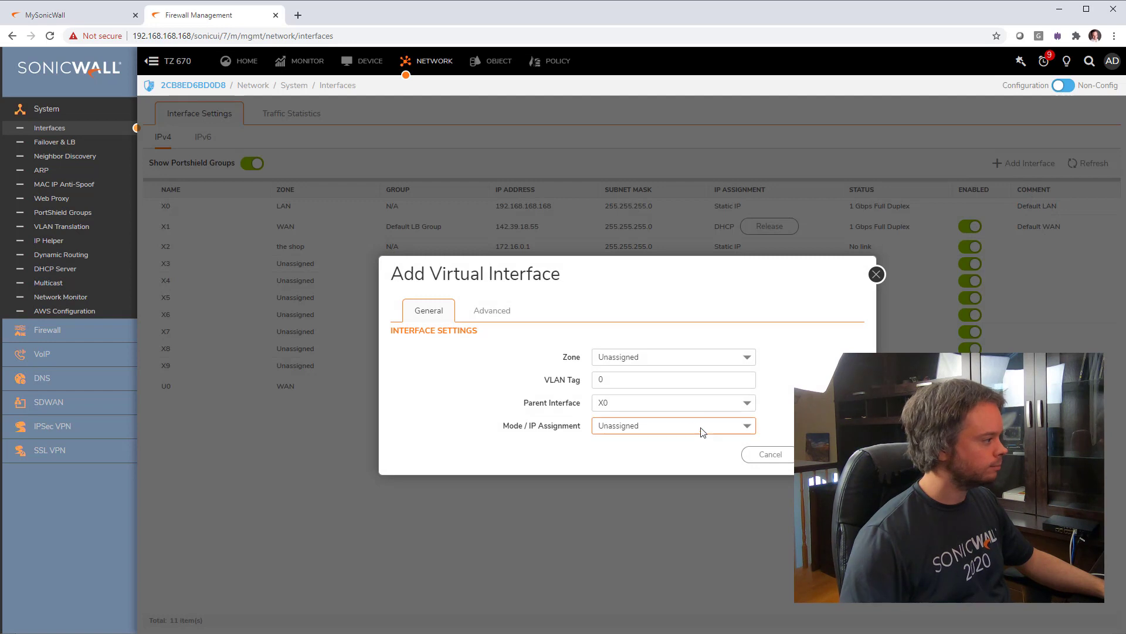
pyautogui.click(658, 360)
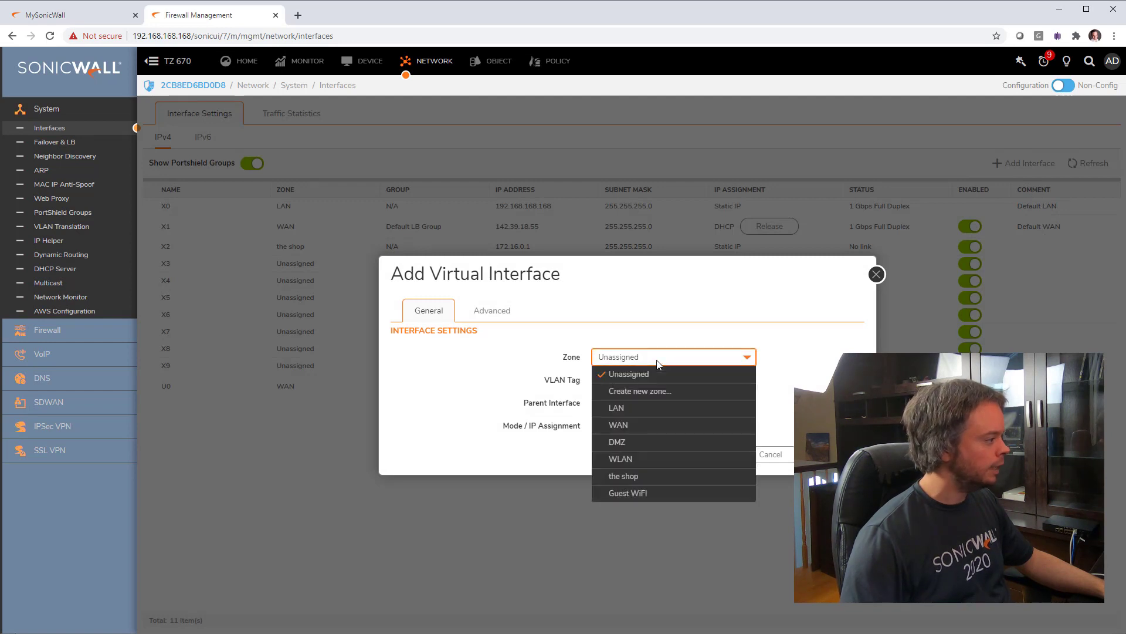
pyautogui.click(666, 412)
pyautogui.click(643, 271)
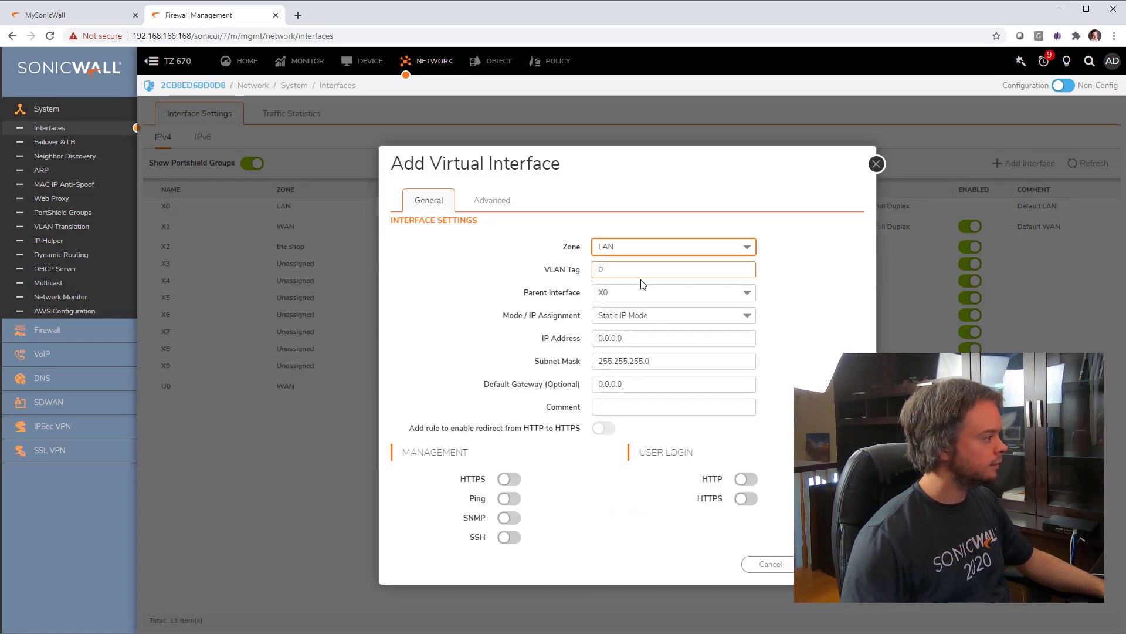
pyautogui.hotkey('ctrl', 'a')
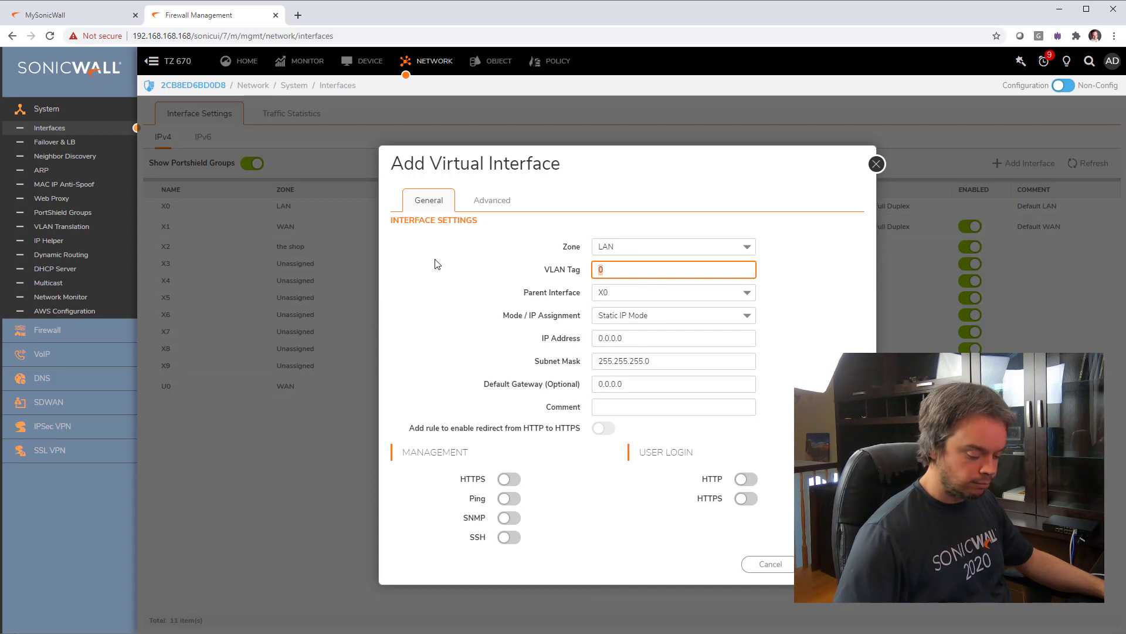
pyautogui.write('100')
pyautogui.press('Tab')
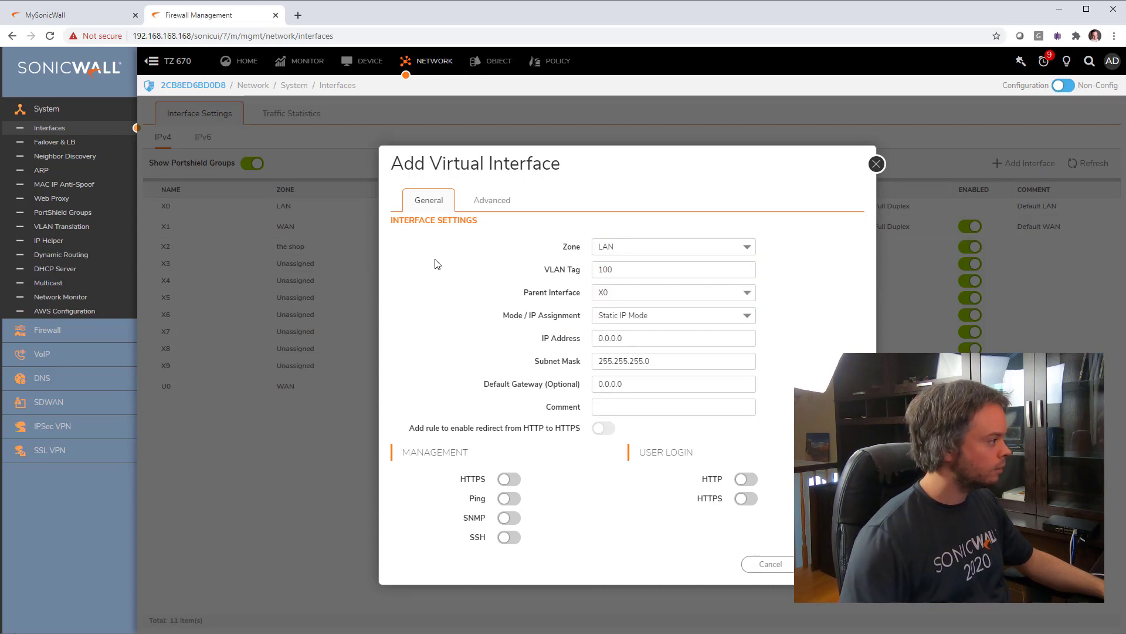
# Make X3 the parent interface, keeping Static IP Mode as the IP assignment.
pyautogui.click(626, 301)
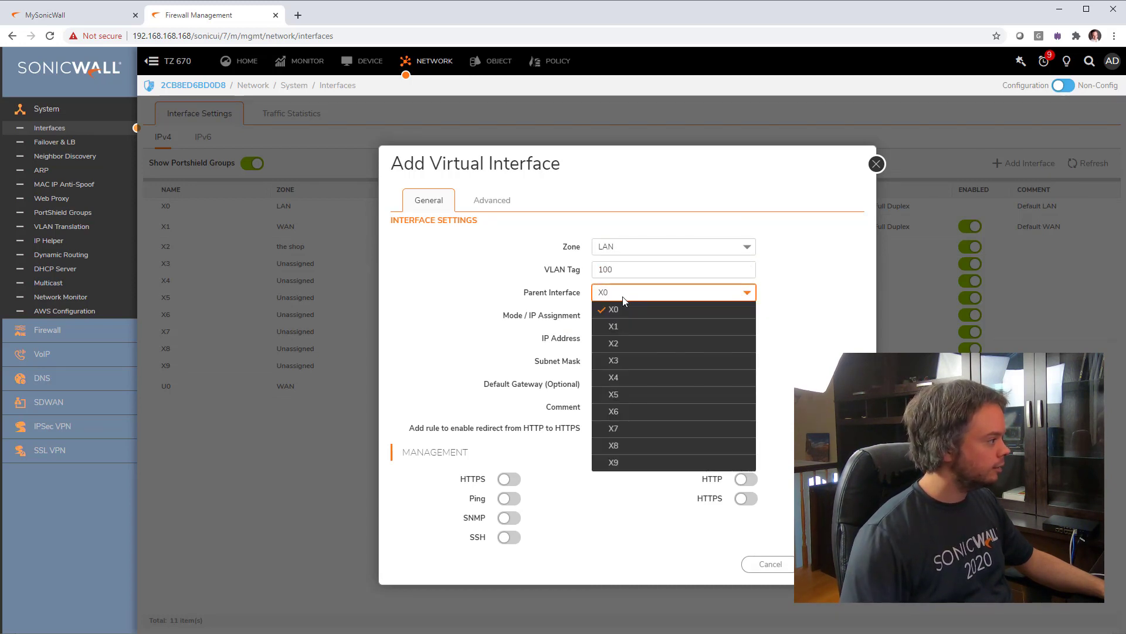
pyautogui.click(635, 363)
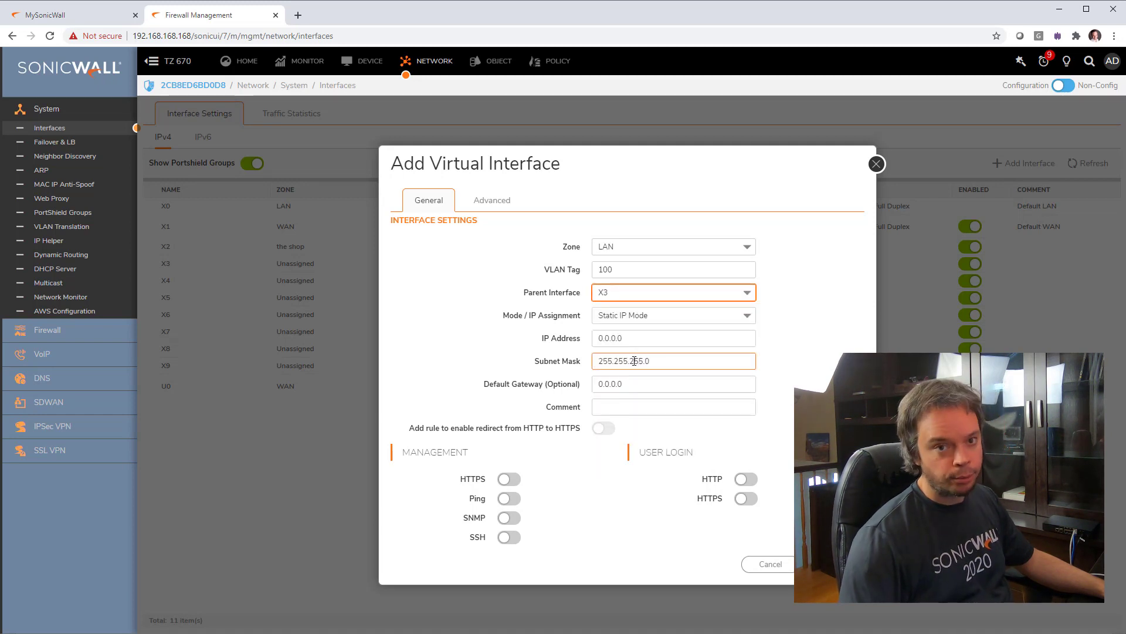
pyautogui.click(608, 270)
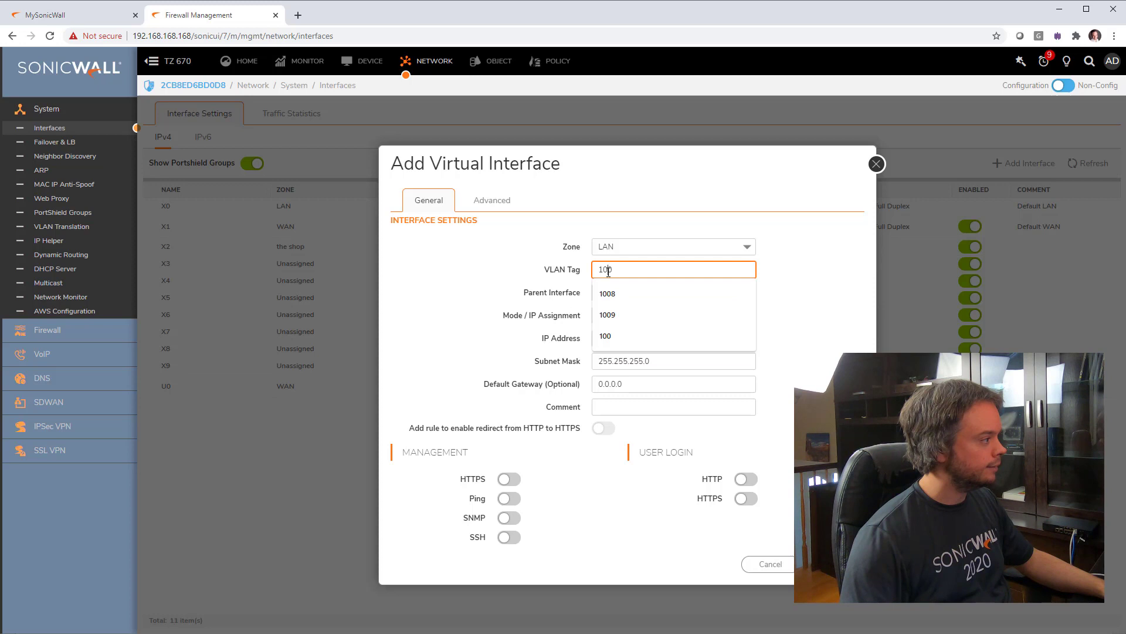
pyautogui.click(501, 276)
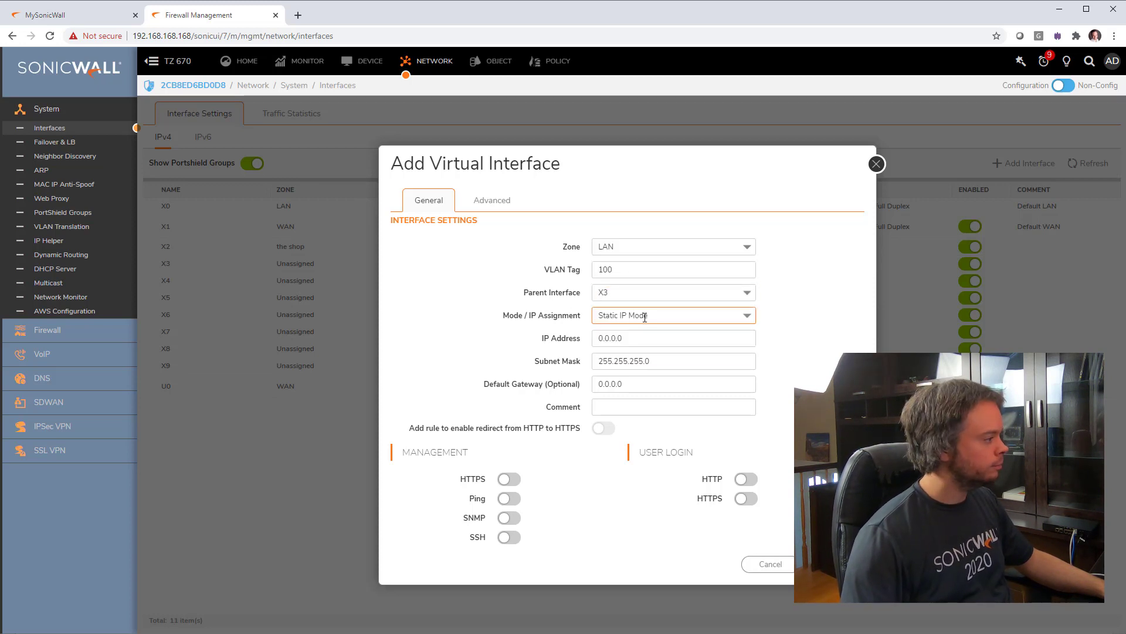
pyautogui.click(673, 316)
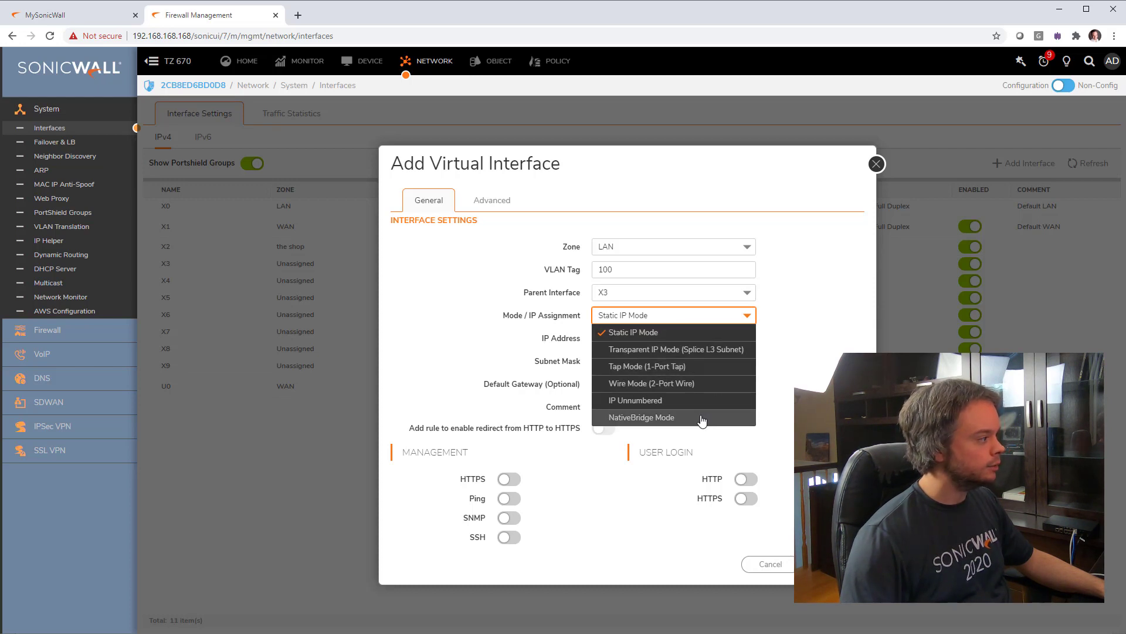
pyautogui.click(630, 315)
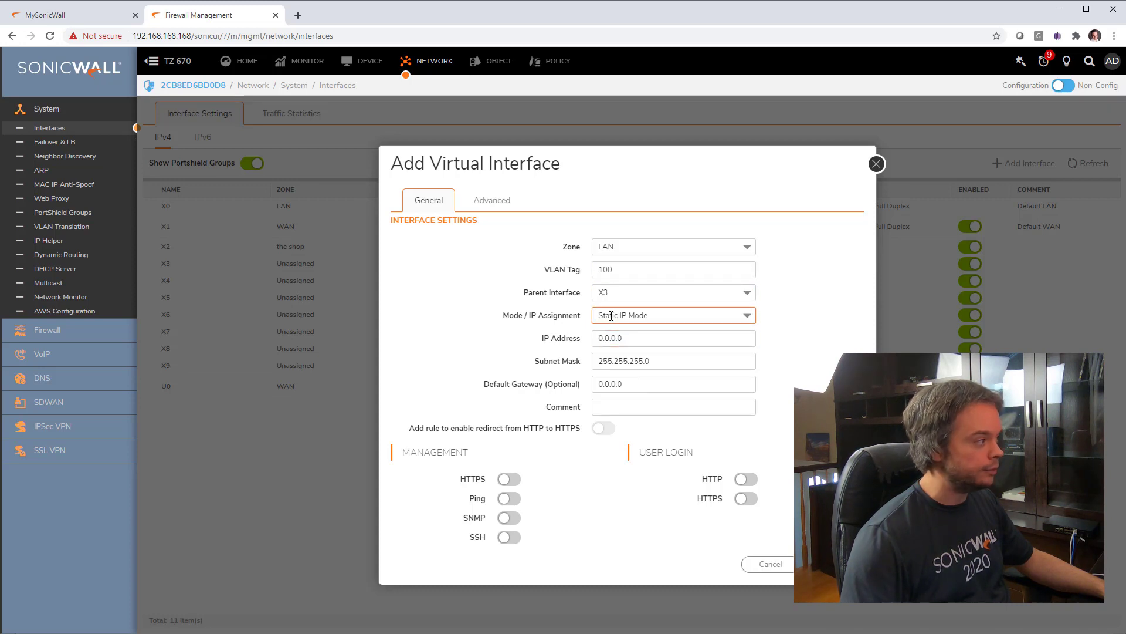
pyautogui.click(664, 318)
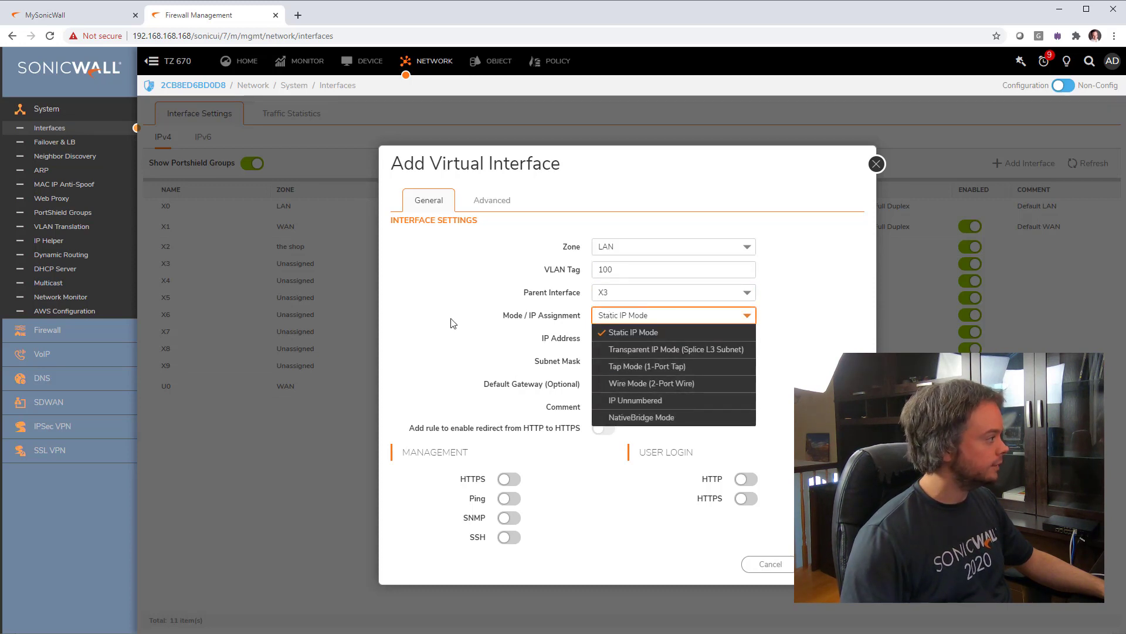
# Cancel the unfinished virtual interface and highlight X0's address 192.168.168.168 in the list.
pyautogui.click(877, 163)
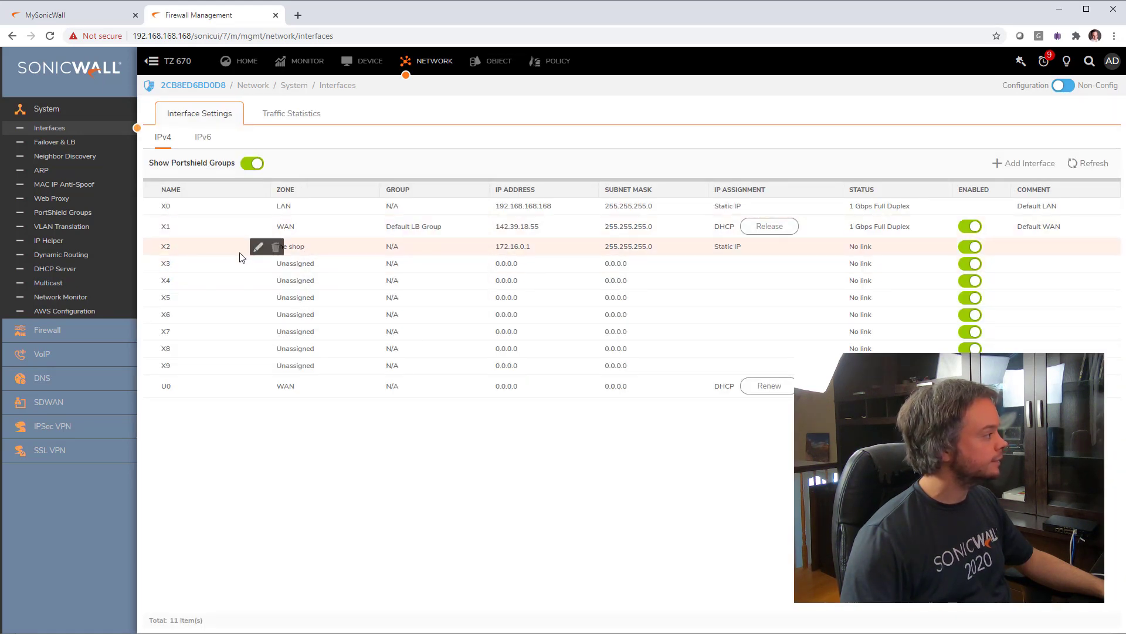
pyautogui.moveTo(315, 216)
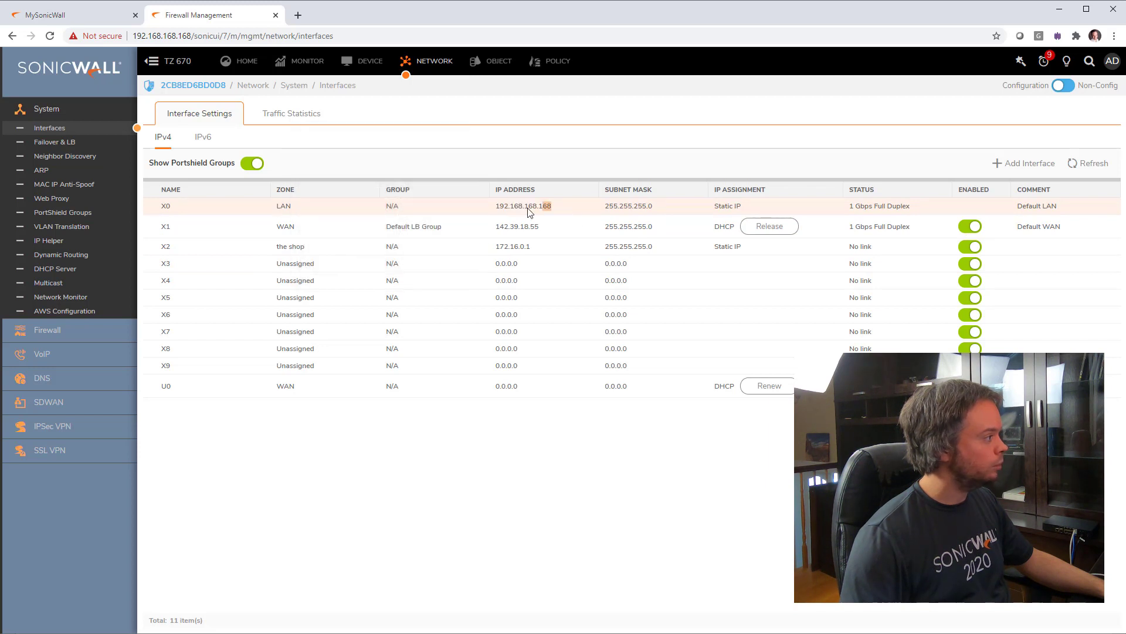
pyautogui.moveTo(552, 207); pyautogui.dragTo(498, 215)
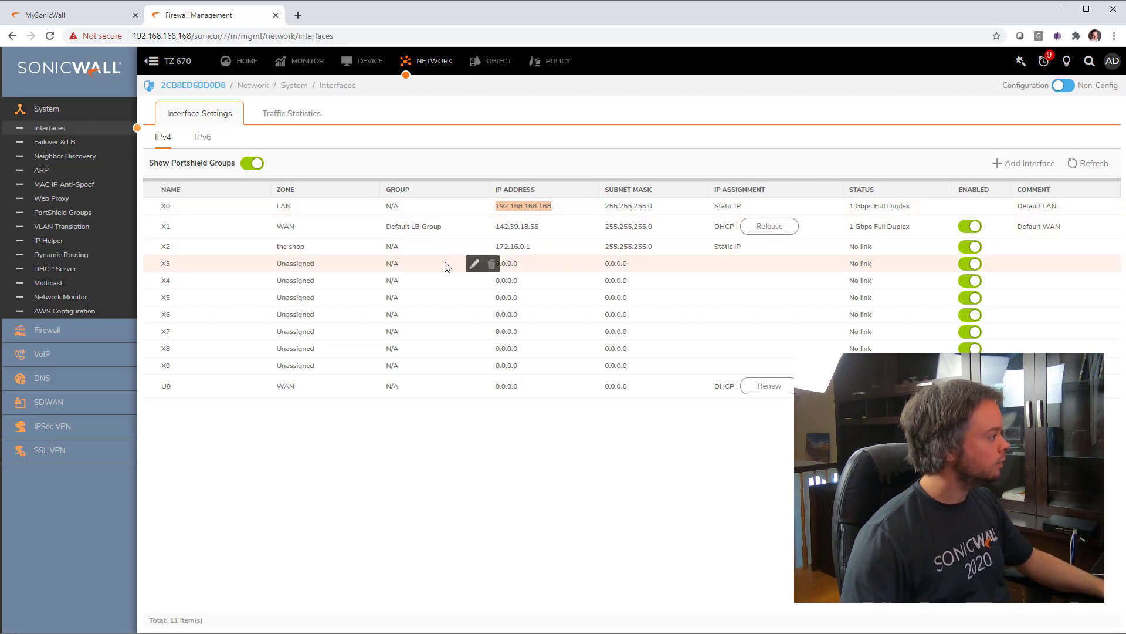
pyautogui.click(1013, 168)
# Create a new virtual interface in the LAN zone with VLAN tag 100.
pyautogui.click(1017, 199)
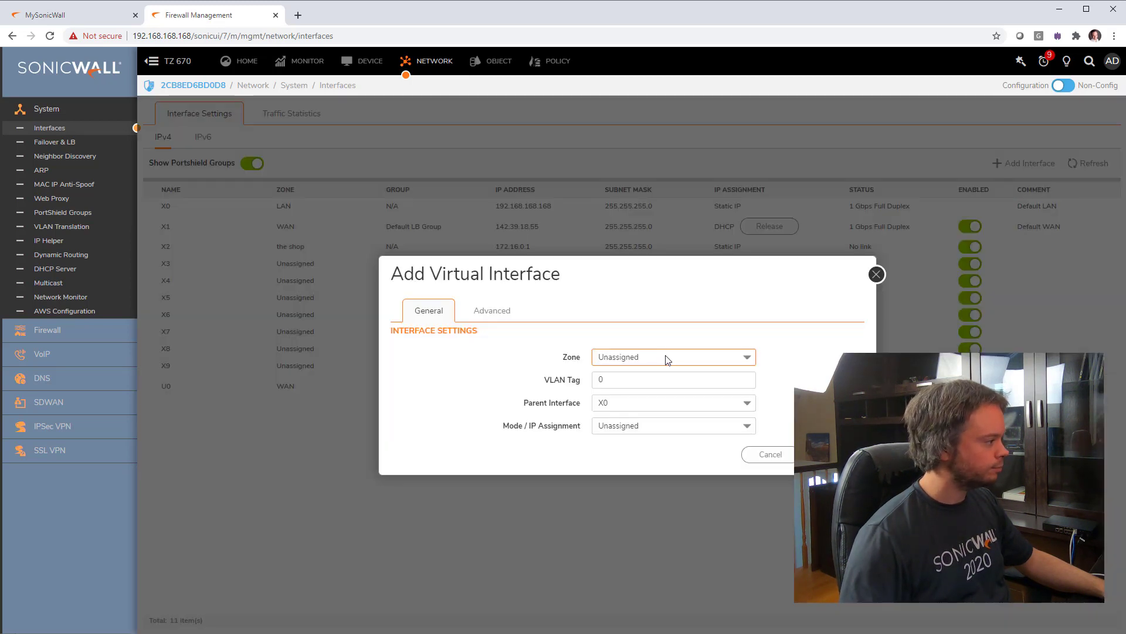
pyautogui.click(736, 358)
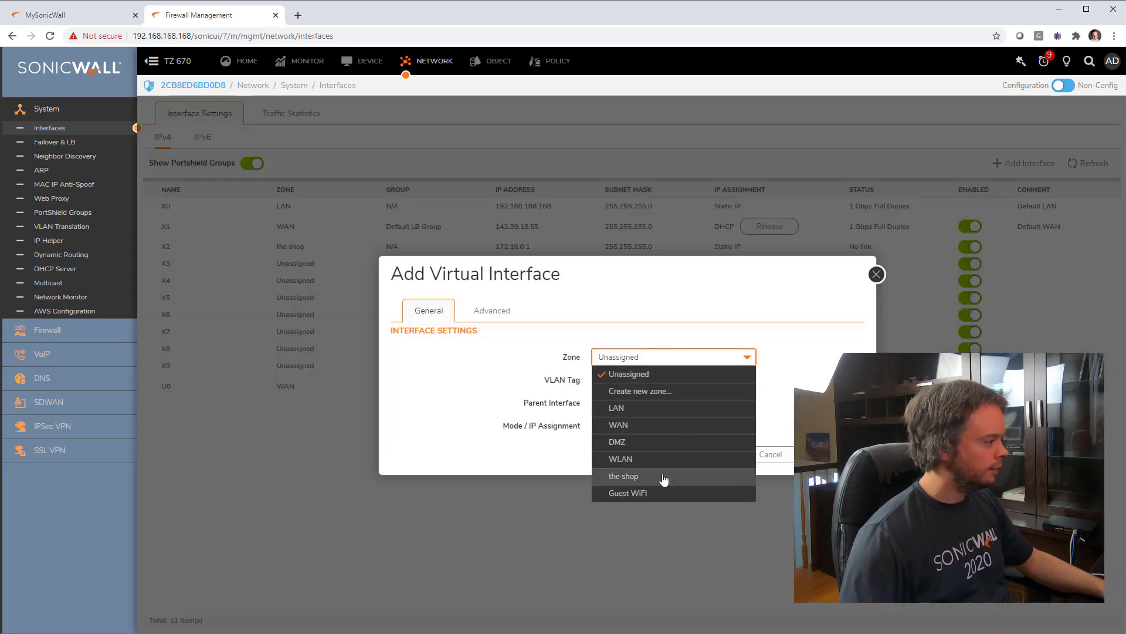
pyautogui.click(657, 407)
pyautogui.click(584, 270)
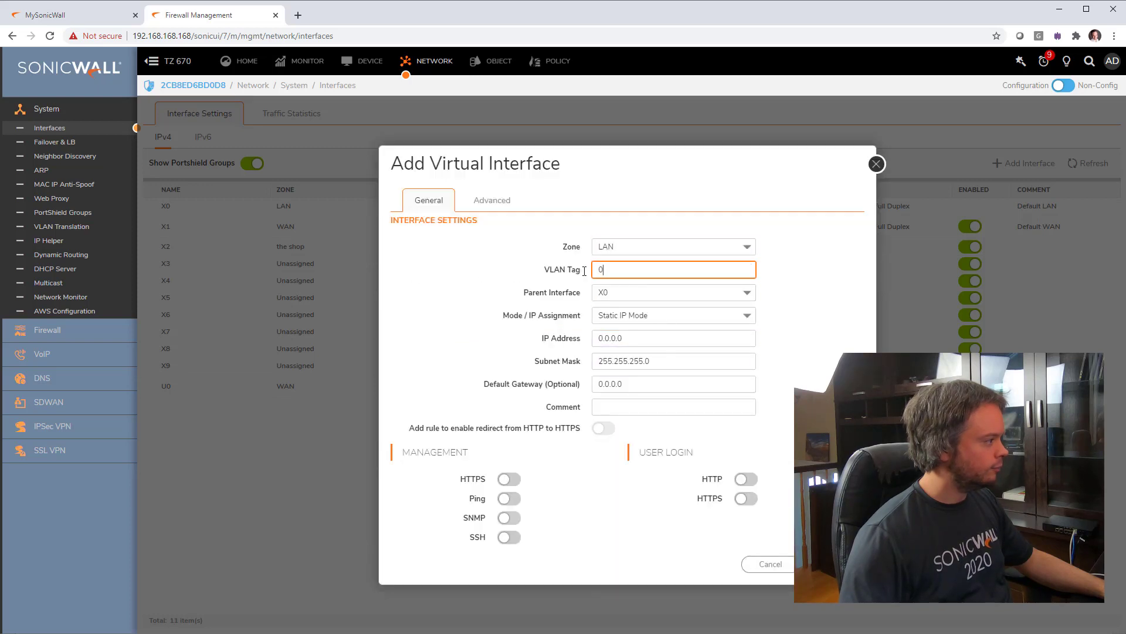
pyautogui.press('BackSpace')
pyautogui.write('100')
pyautogui.click(480, 271)
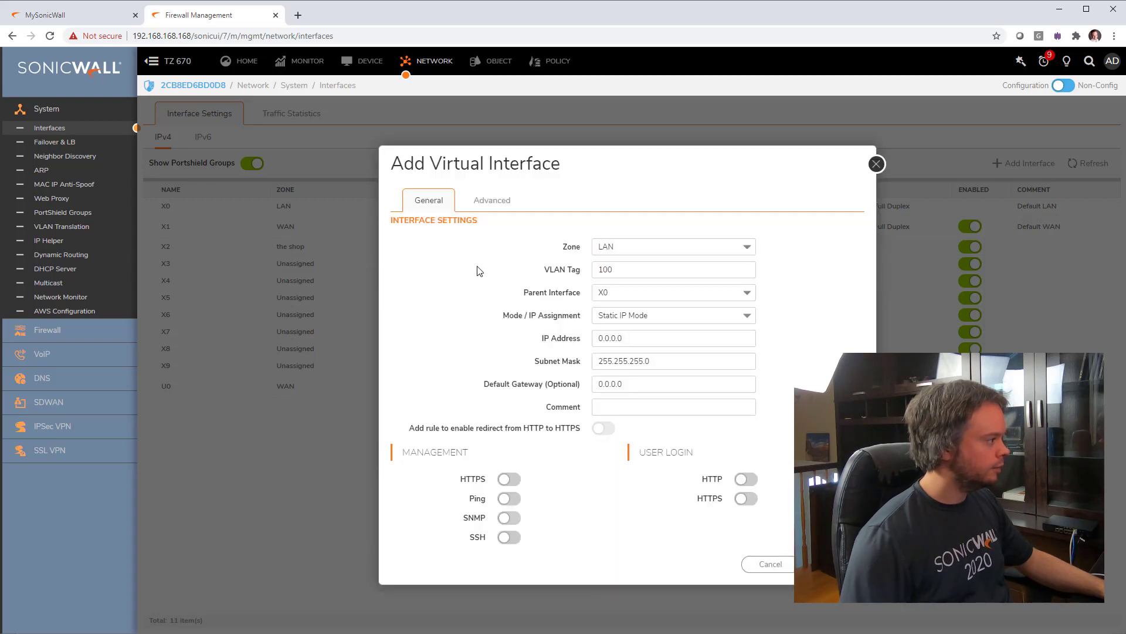
# Make X3 the parent and switch to NativeBridge Mode, accepting the zone-unassignment warning.
pyautogui.click(626, 297)
pyautogui.click(646, 360)
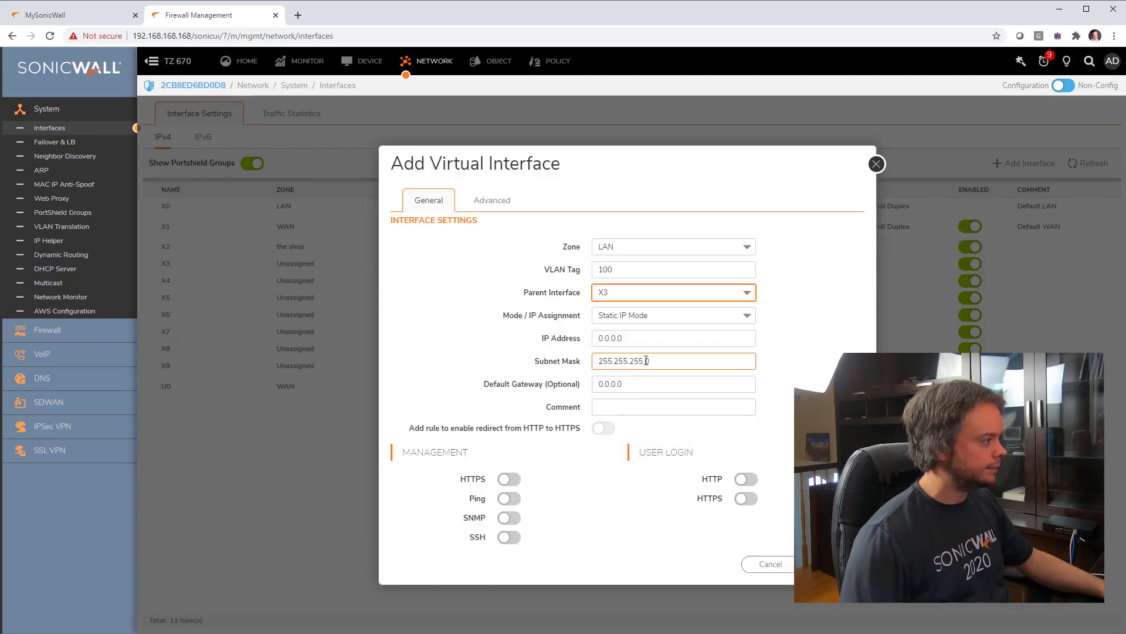
pyautogui.click(674, 315)
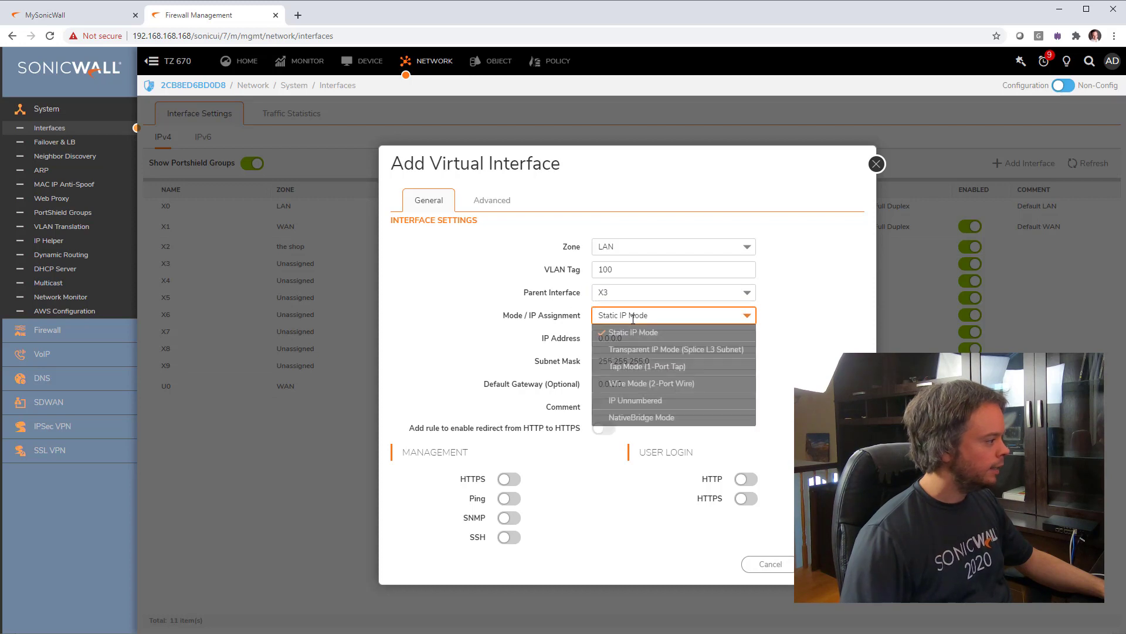
pyautogui.click(653, 417)
pyautogui.click(665, 135)
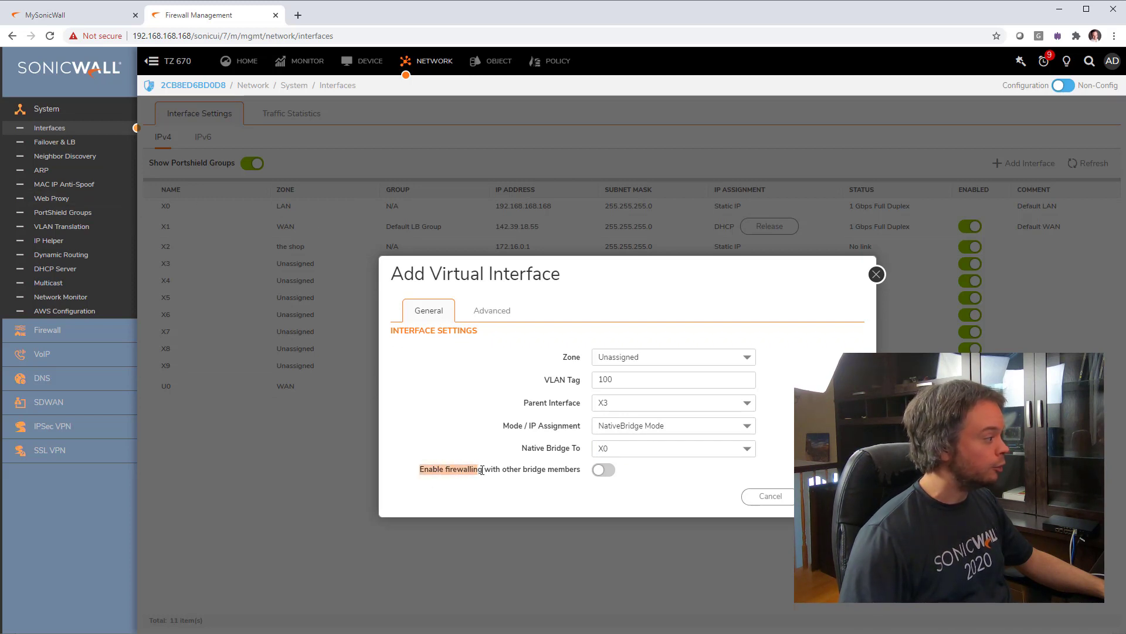
pyautogui.moveTo(482, 469); pyautogui.dragTo(554, 471)
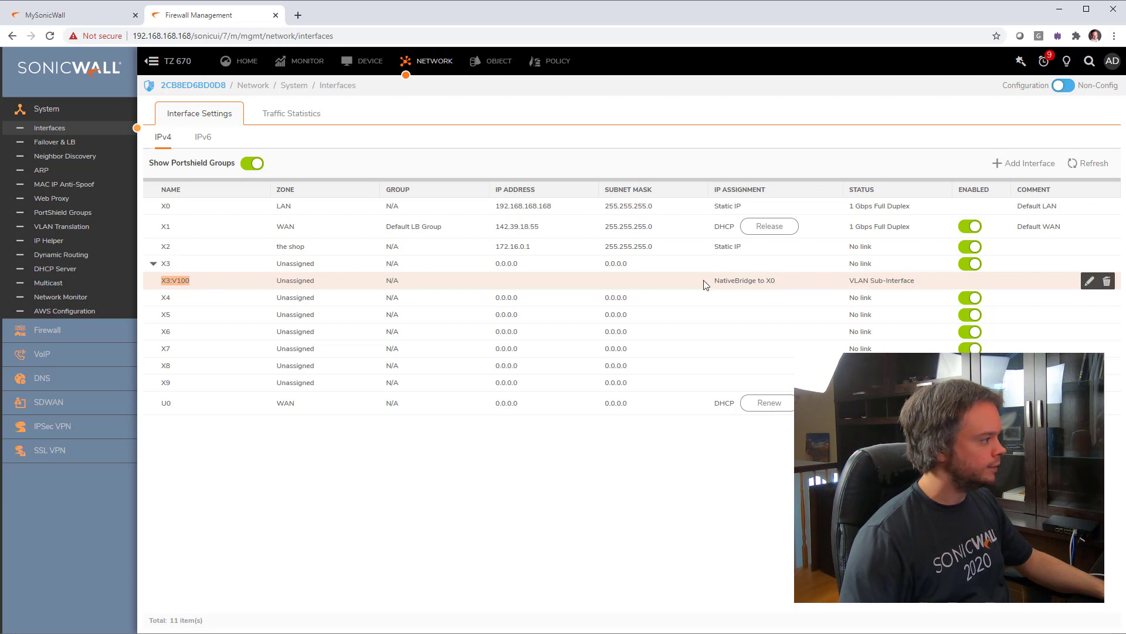
# Check X3:V100 shows NativeBridge to X0, then start another virtual interface.
pyautogui.moveTo(704, 281); pyautogui.dragTo(752, 281)
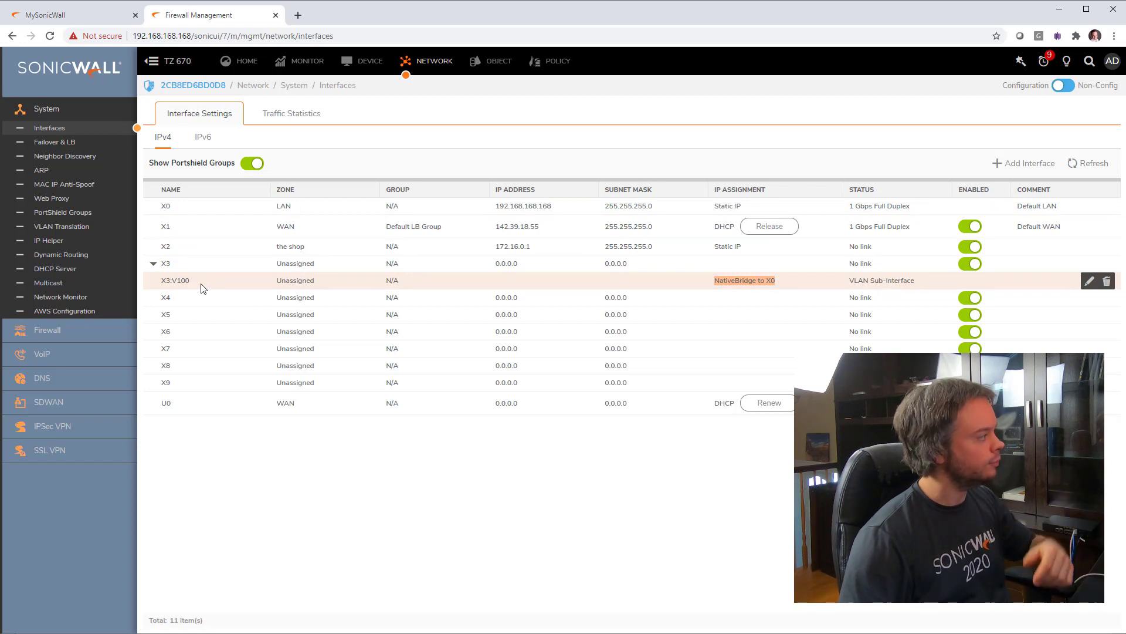
pyautogui.moveTo(559, 208); pyautogui.dragTo(496, 213)
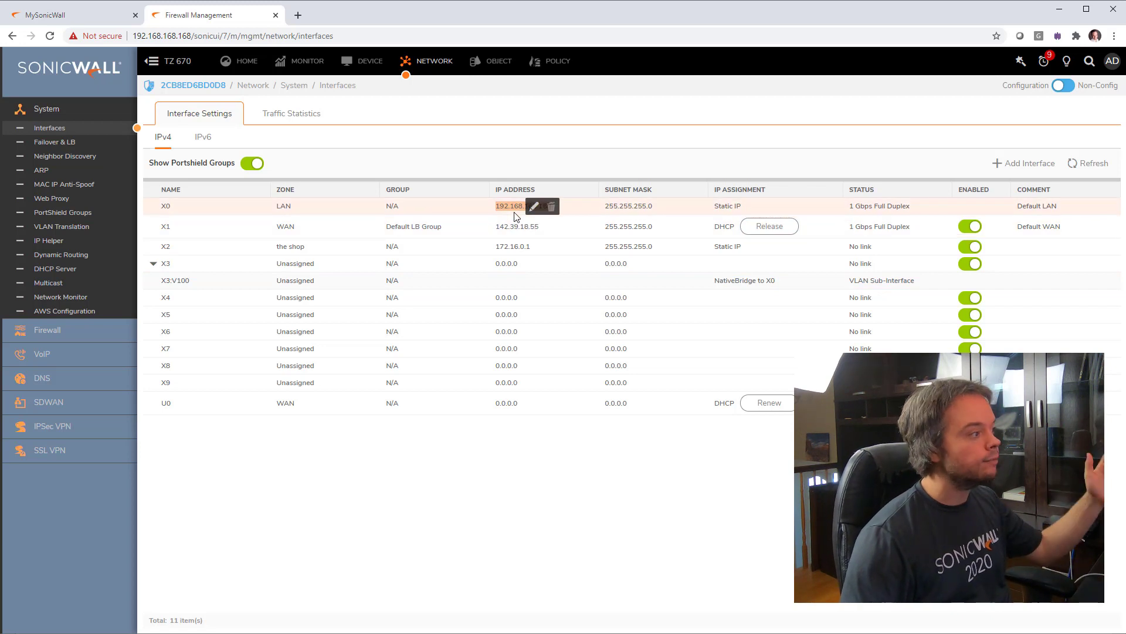
pyautogui.click(1031, 164)
pyautogui.click(1031, 183)
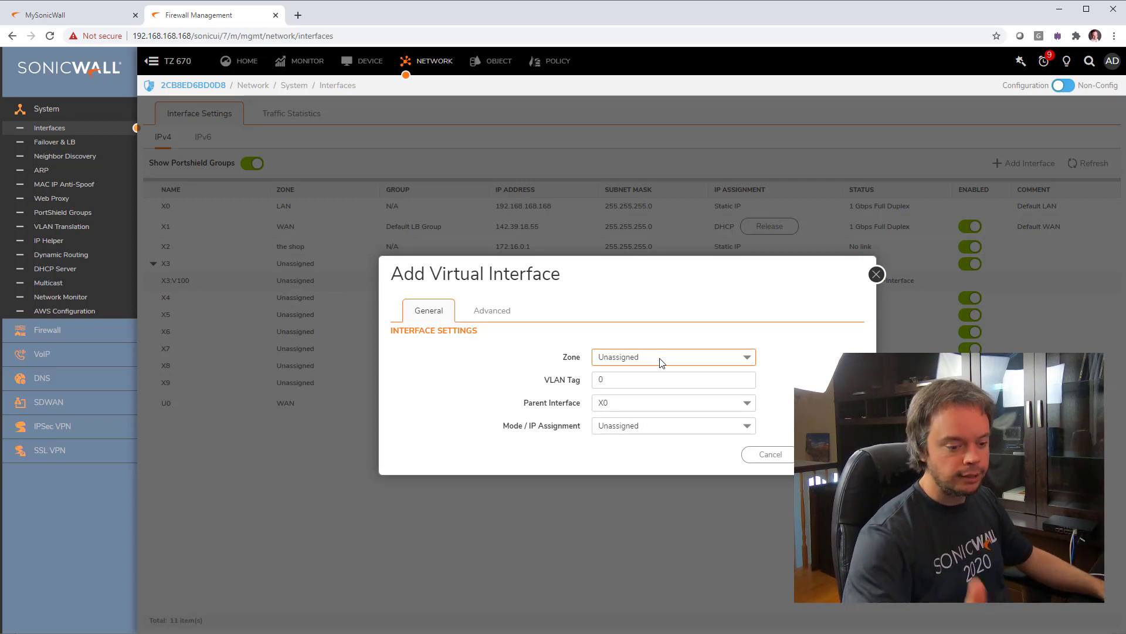
# Put the new virtual interface in the shop zone with VLAN tag 200.
pyautogui.click(661, 362)
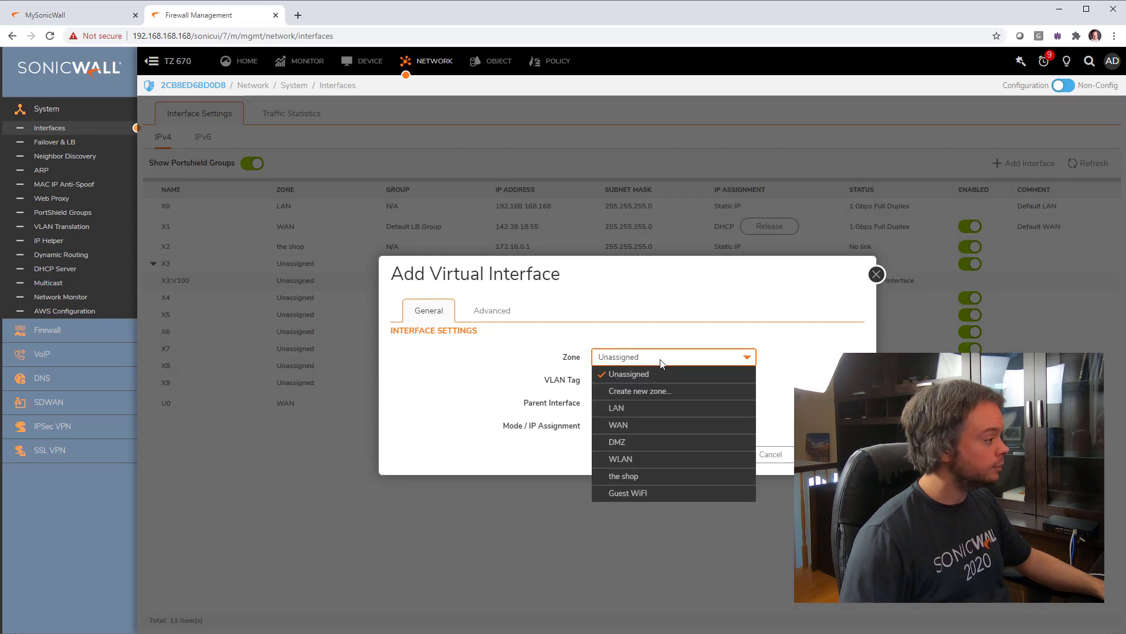
pyautogui.click(649, 476)
pyautogui.click(621, 270)
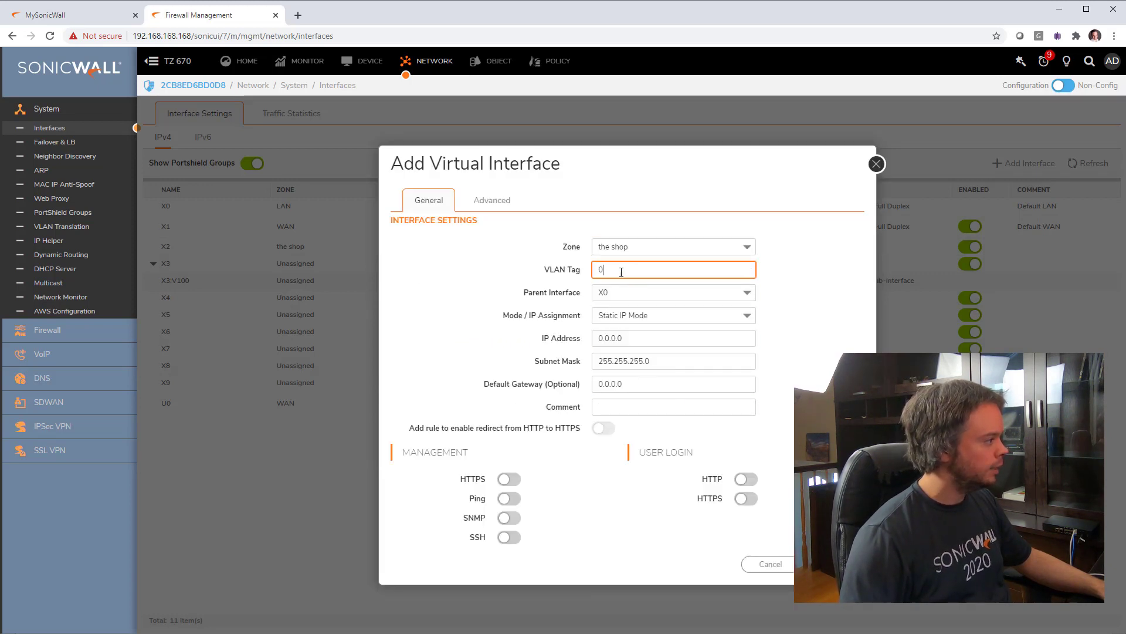
pyautogui.write('200')
pyautogui.press('Tab')
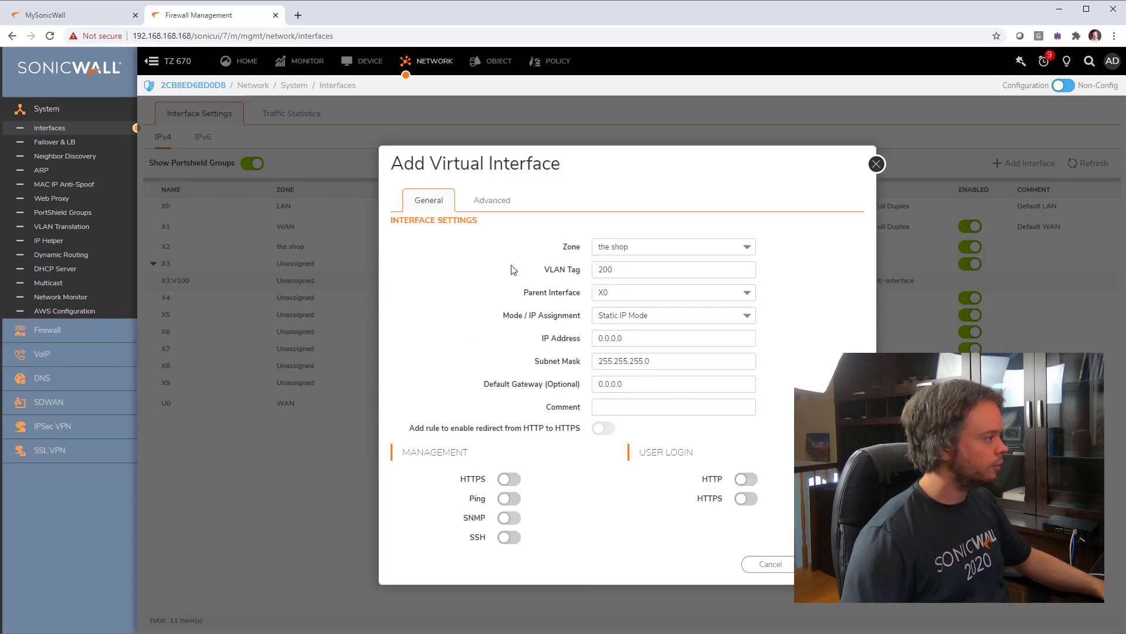
# Set parent X3 and NativeBridge Mode bridged to X2, then save the VLAN 200 sub-interface.
pyautogui.click(652, 293)
pyautogui.click(638, 362)
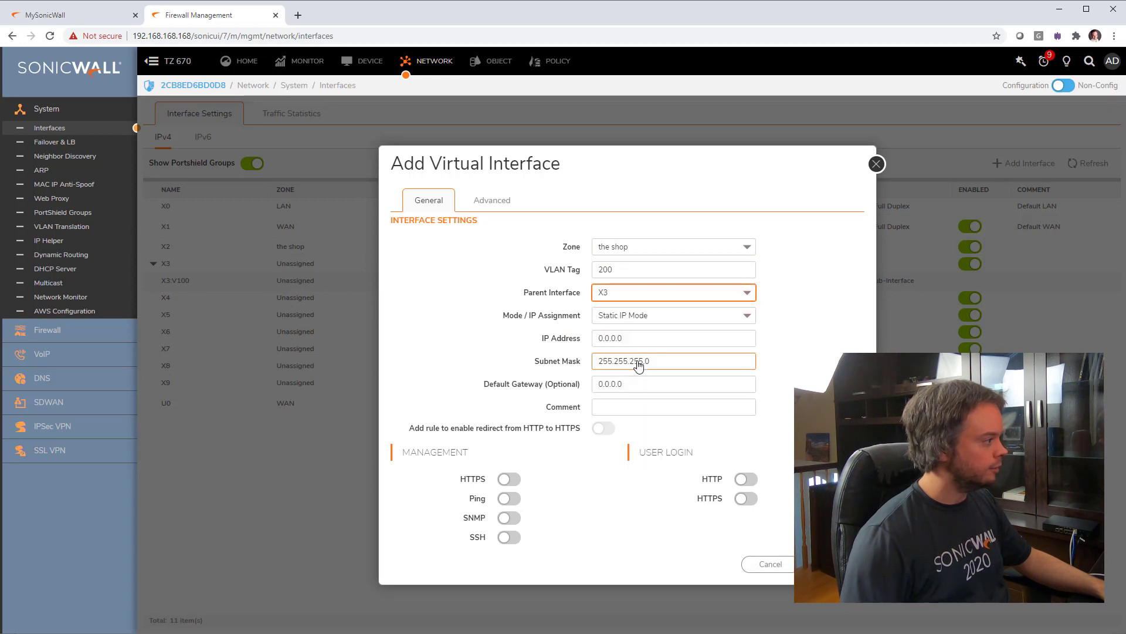
pyautogui.click(645, 315)
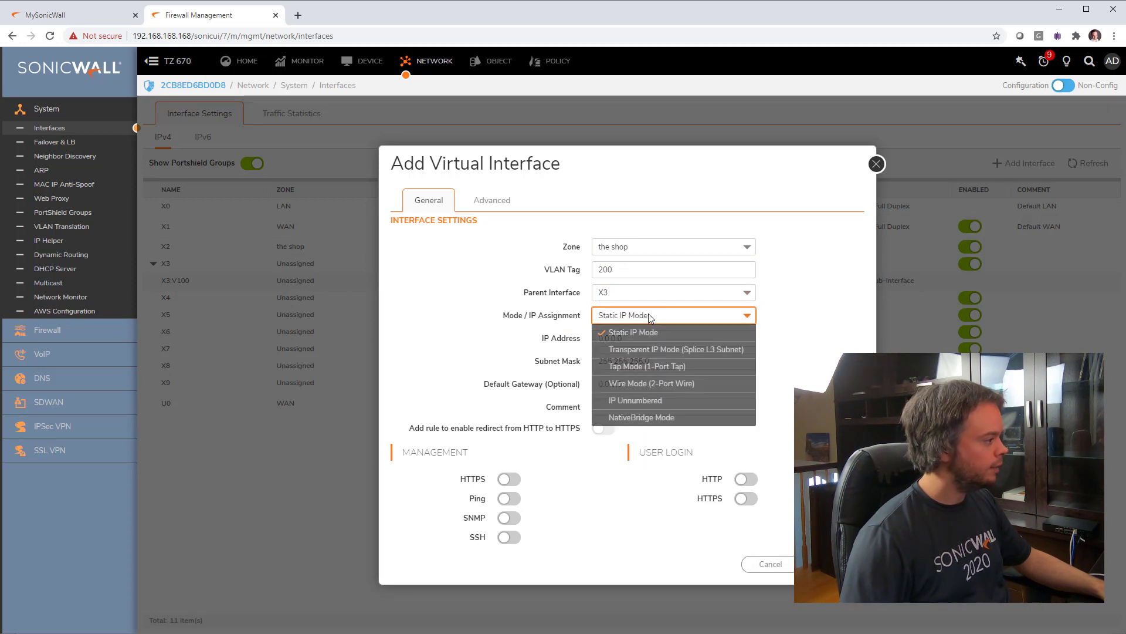
pyautogui.click(645, 419)
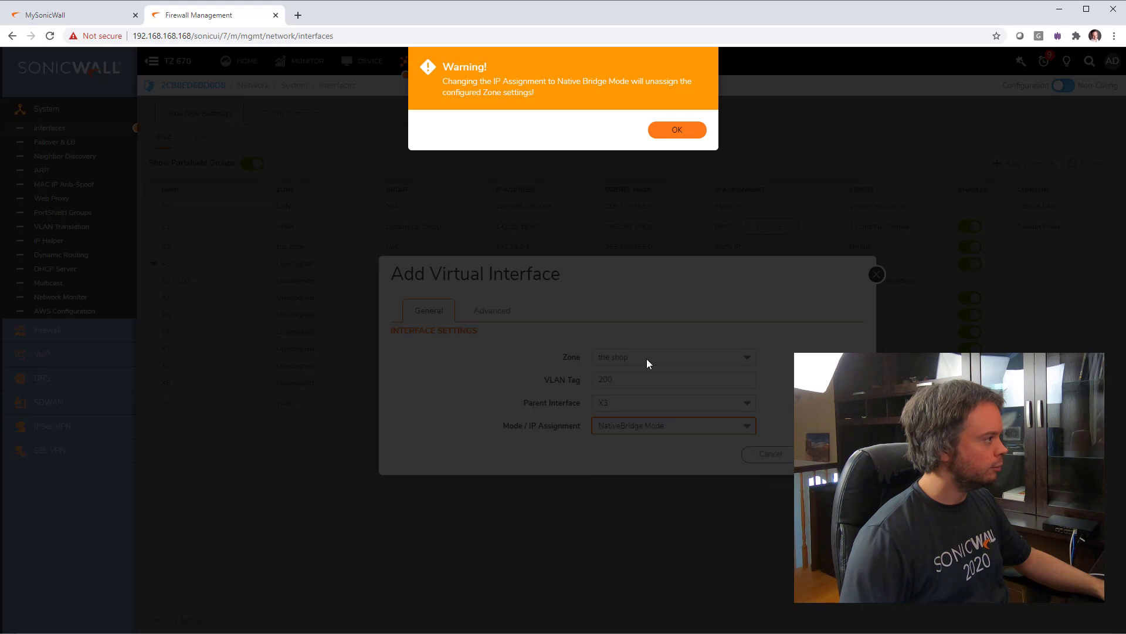
pyautogui.click(669, 130)
pyautogui.click(636, 448)
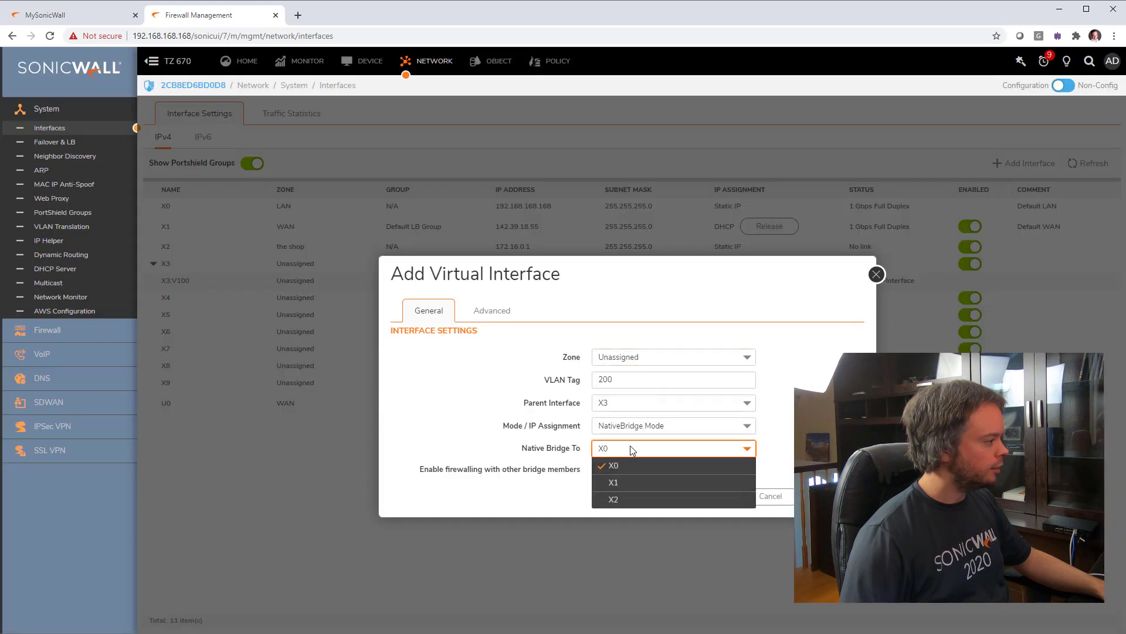
pyautogui.click(631, 499)
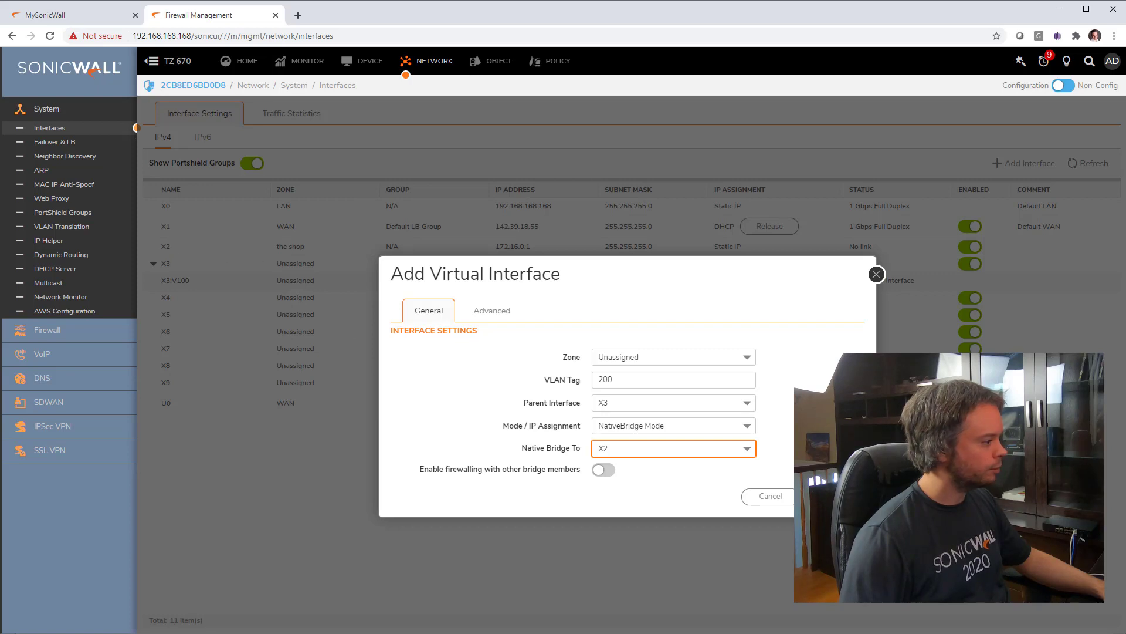
pyautogui.click(835, 496)
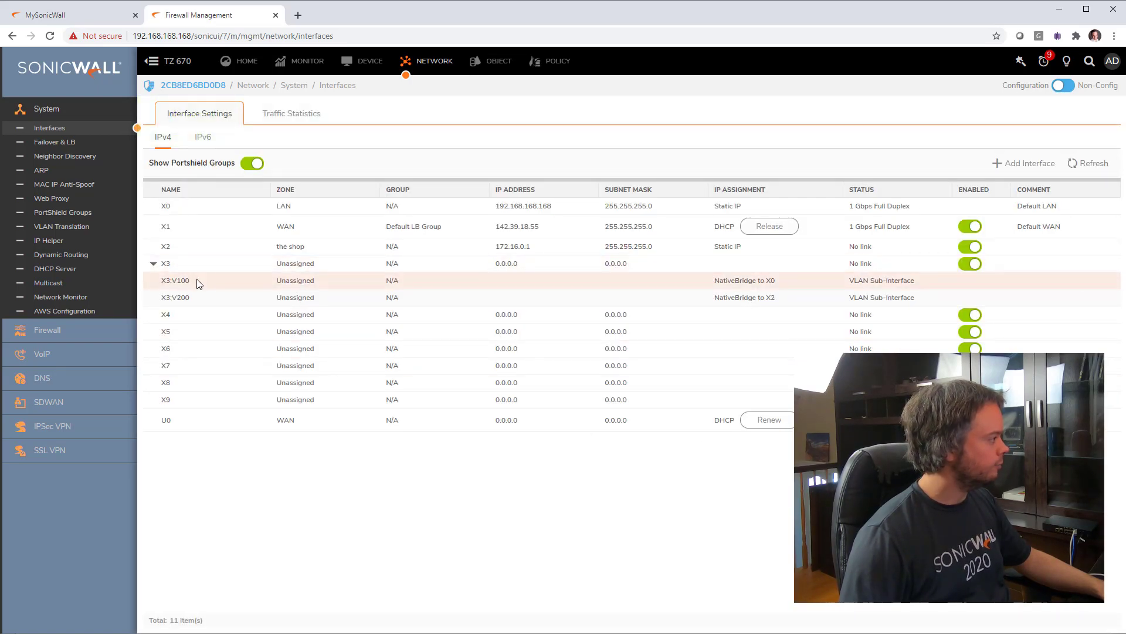
# Review the V100 and V200 bridge assignments under X3, then start a third virtual interface.
pyautogui.moveTo(193, 281); pyautogui.dragTo(261, 303)
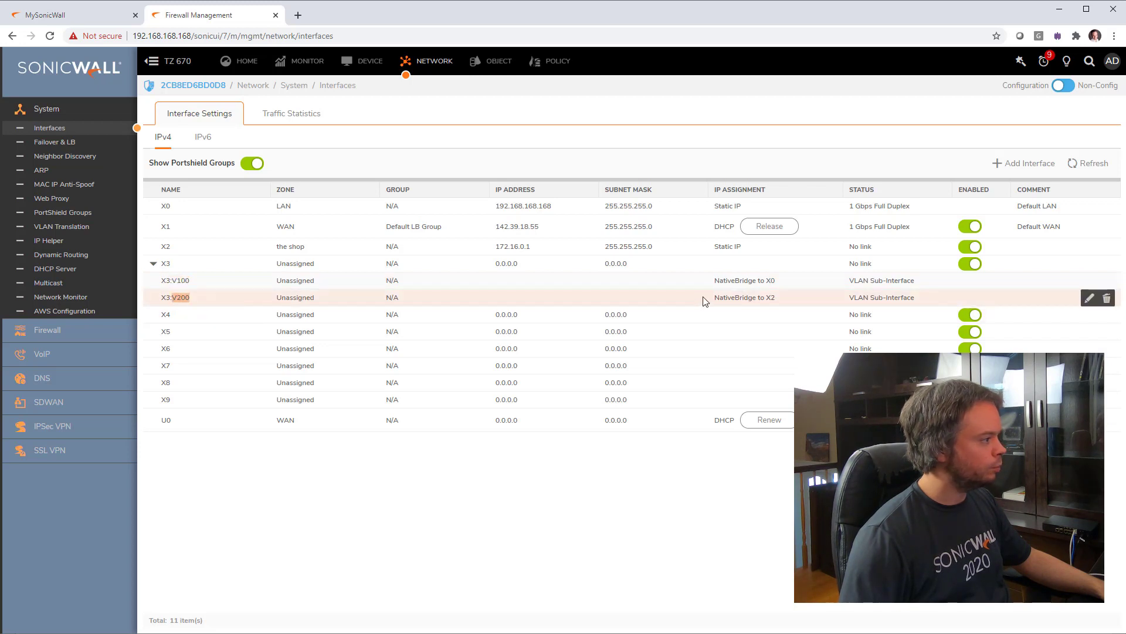
pyautogui.moveTo(712, 280)
pyautogui.mouseDown()
pyautogui.moveTo(782, 287)
pyautogui.moveTo(720, 299)
pyautogui.mouseUp()
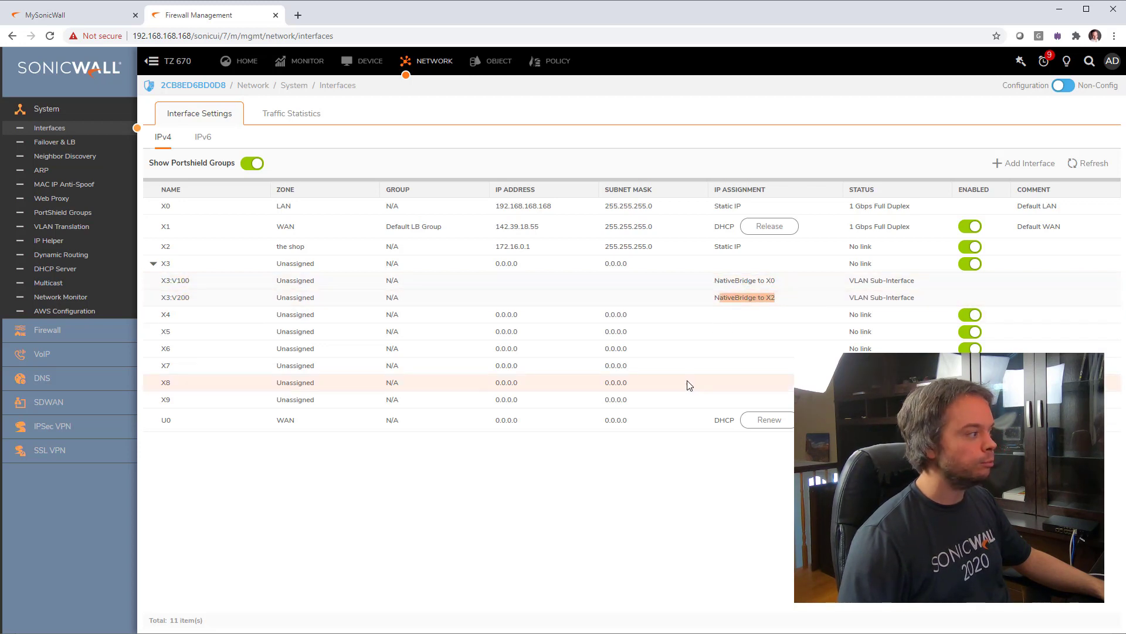
pyautogui.click(796, 162)
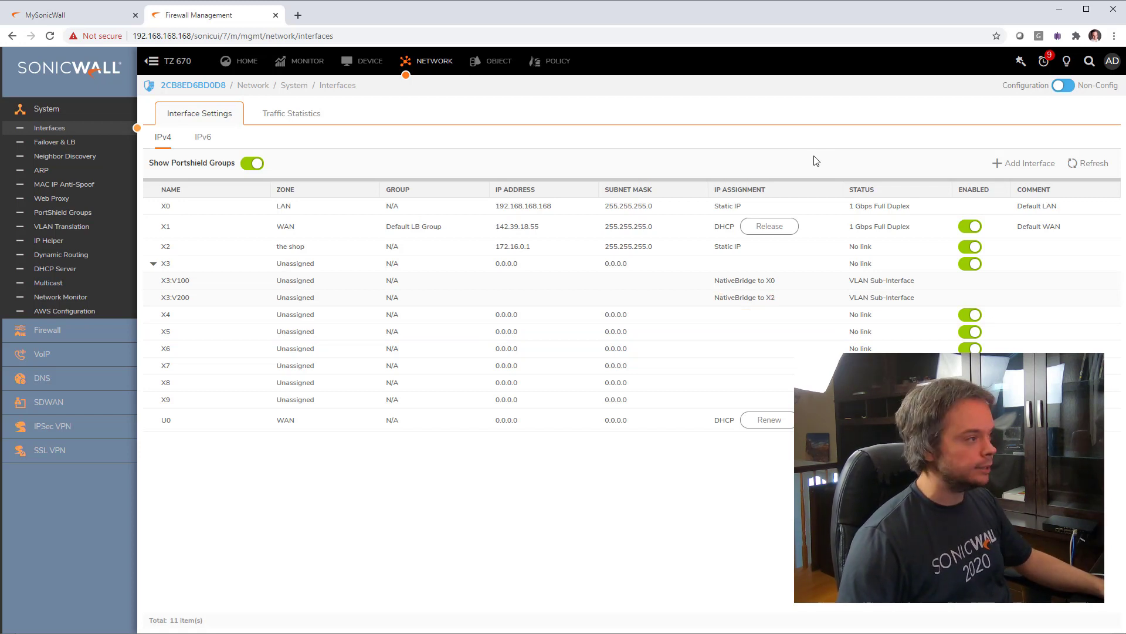
pyautogui.click(1013, 168)
pyautogui.click(1009, 186)
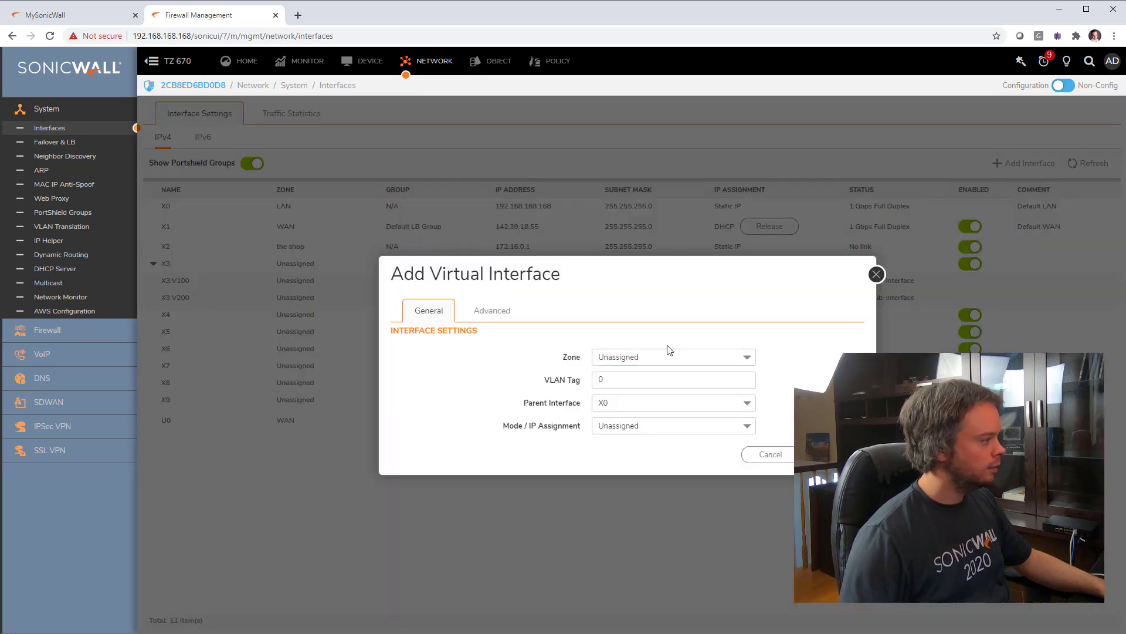
# Put the new virtual interface in Guest WiFi with VLAN tag 300 on parent X3.
pyautogui.click(671, 356)
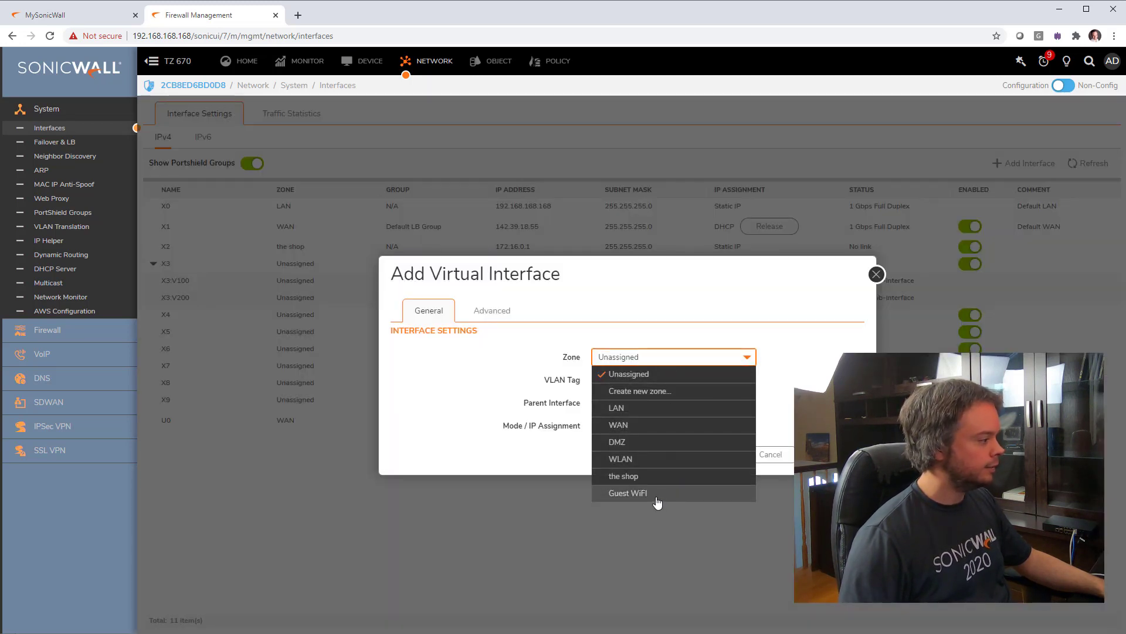
pyautogui.click(657, 499)
pyautogui.click(594, 270)
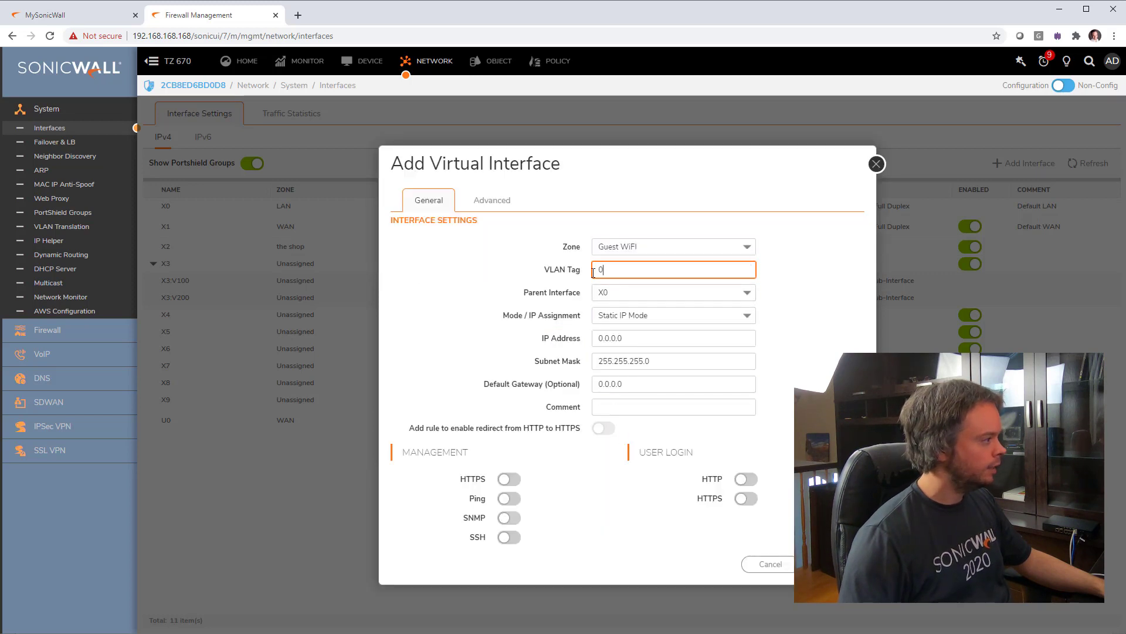
pyautogui.write('300')
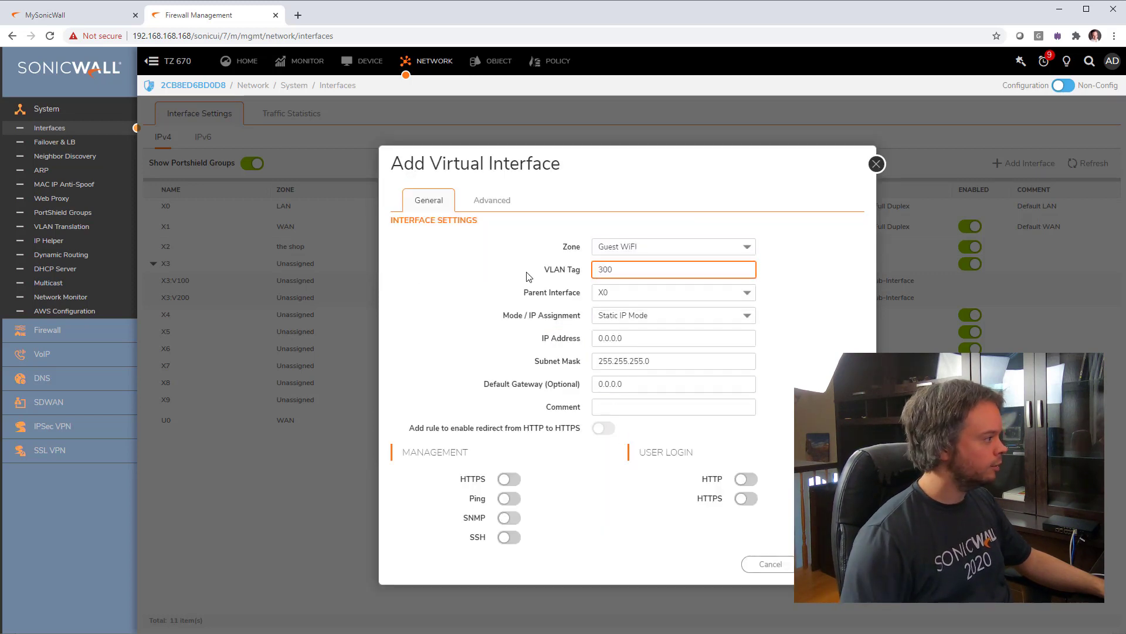
pyautogui.click(668, 292)
pyautogui.click(637, 369)
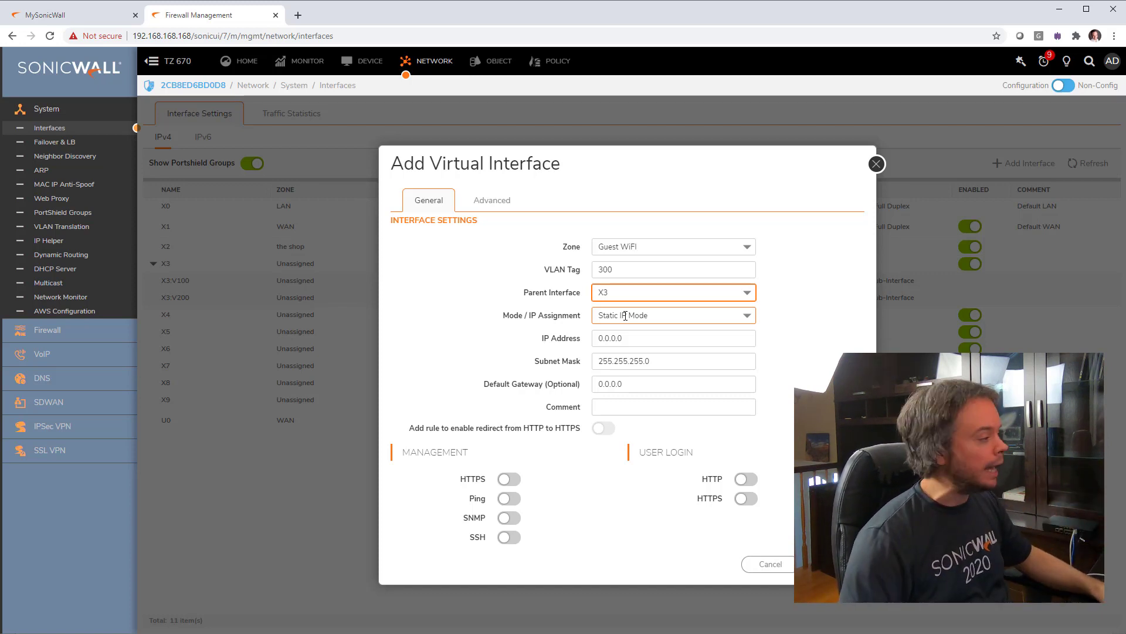
# Give it static IP 10.10.10.1 with Ping management allowed, and save it.
pyautogui.click(646, 340)
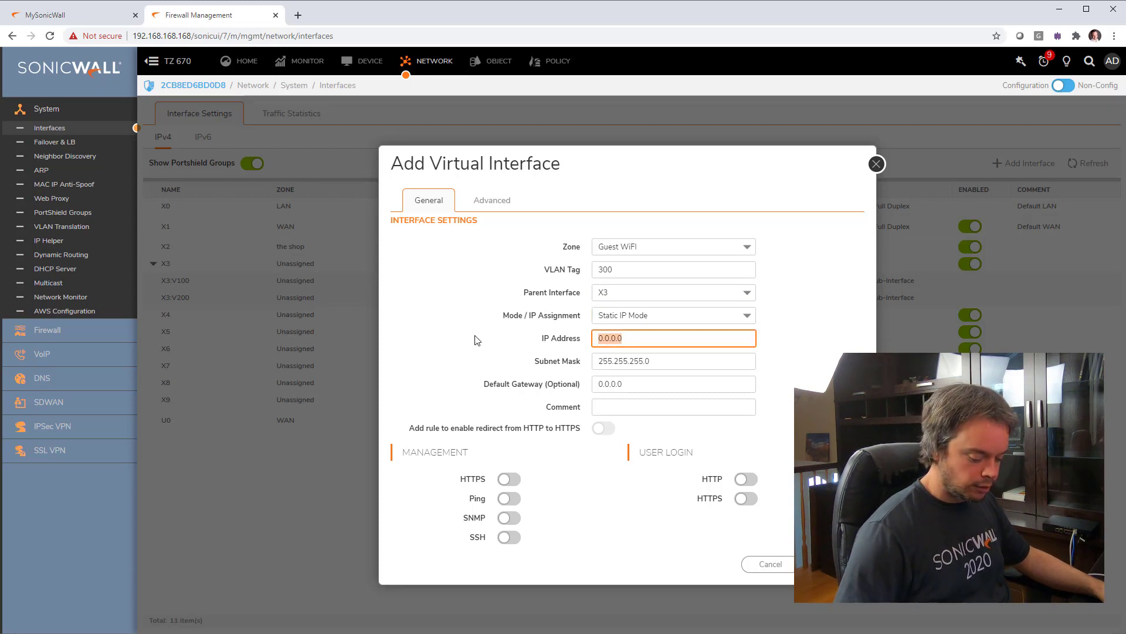
pyautogui.write('10.10.10')
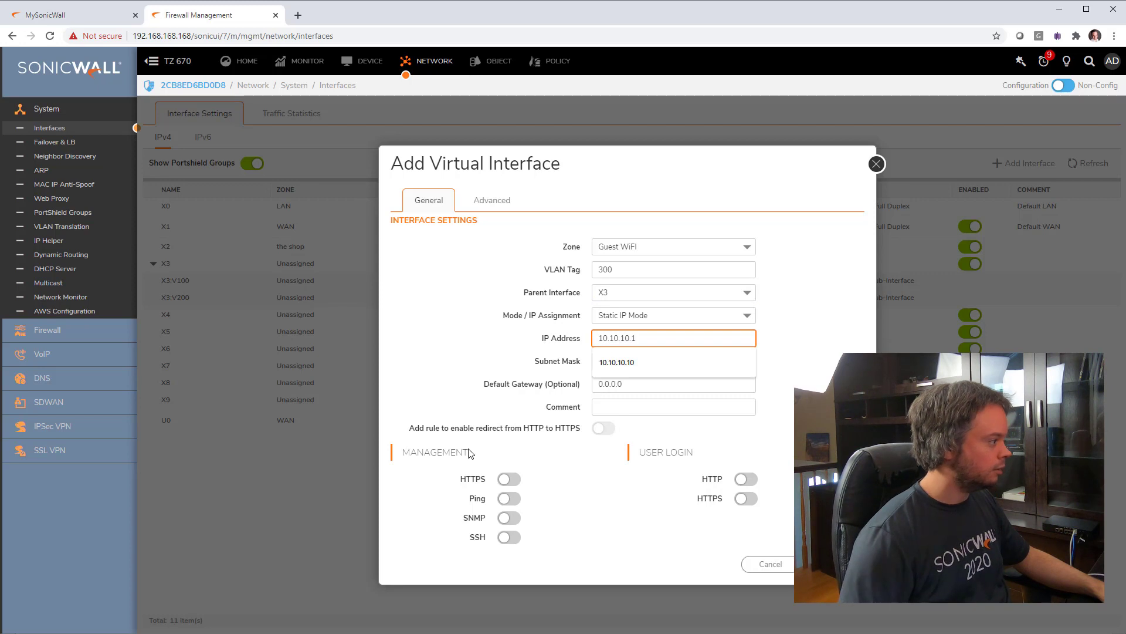
pyautogui.click(469, 452)
pyautogui.click(506, 499)
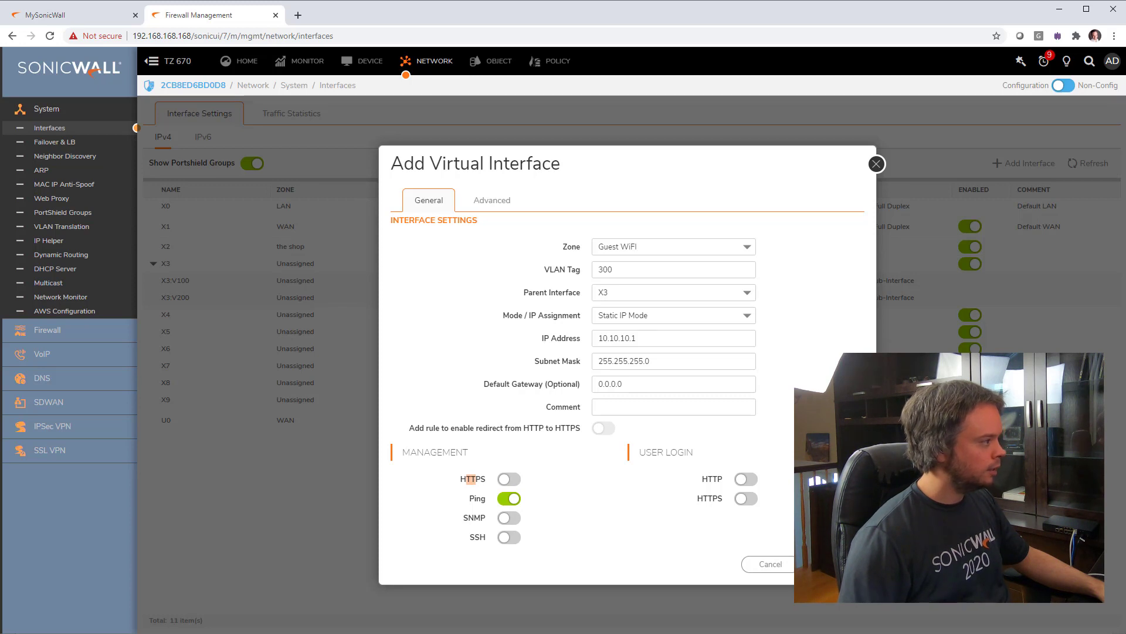
pyautogui.click(702, 316)
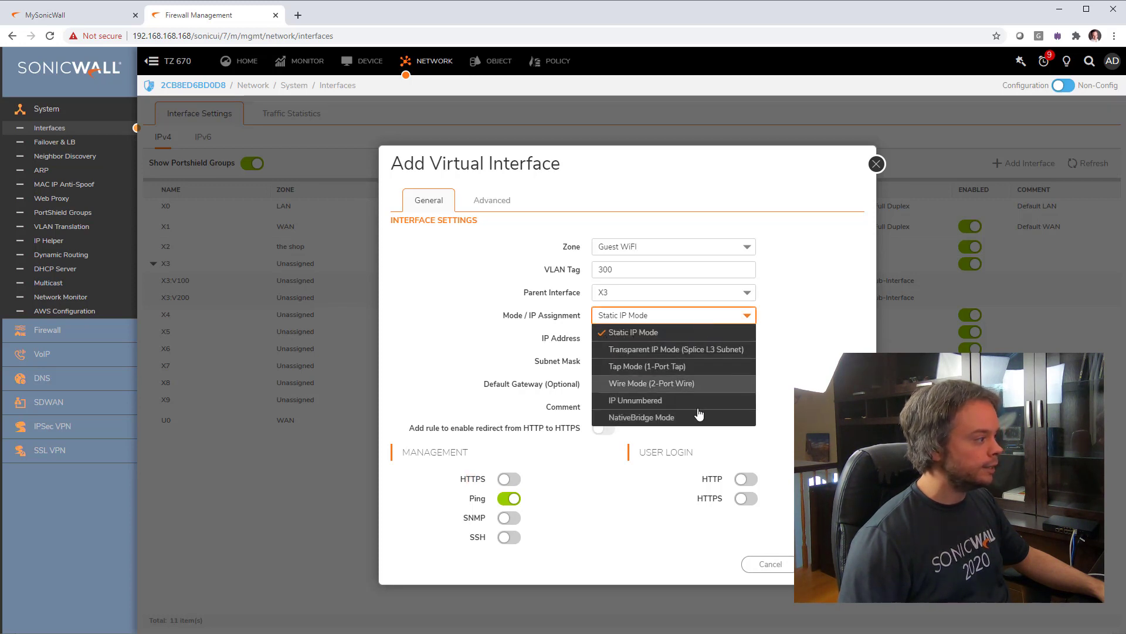
pyautogui.click(662, 336)
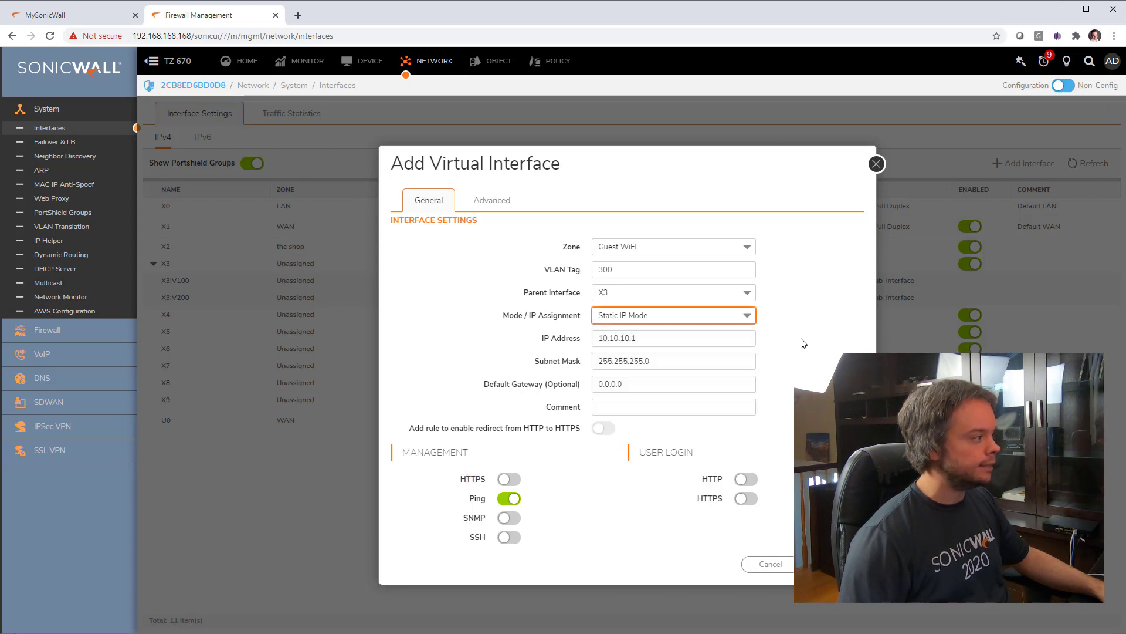
pyautogui.click(828, 564)
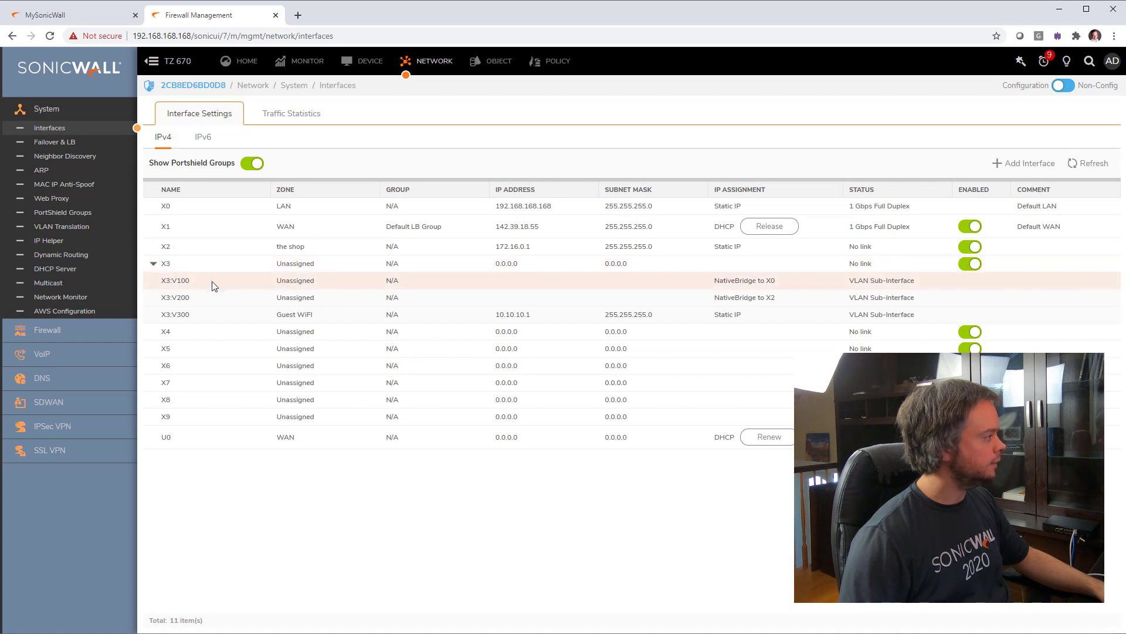
pyautogui.moveTo(178, 270)
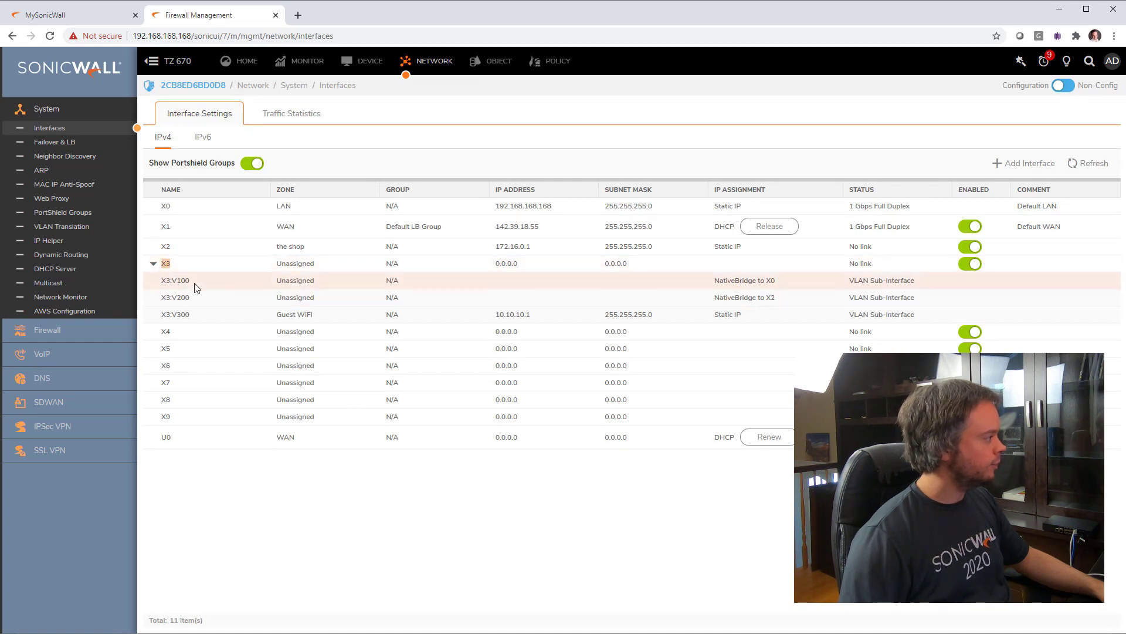
pyautogui.doubleClick(175, 280)
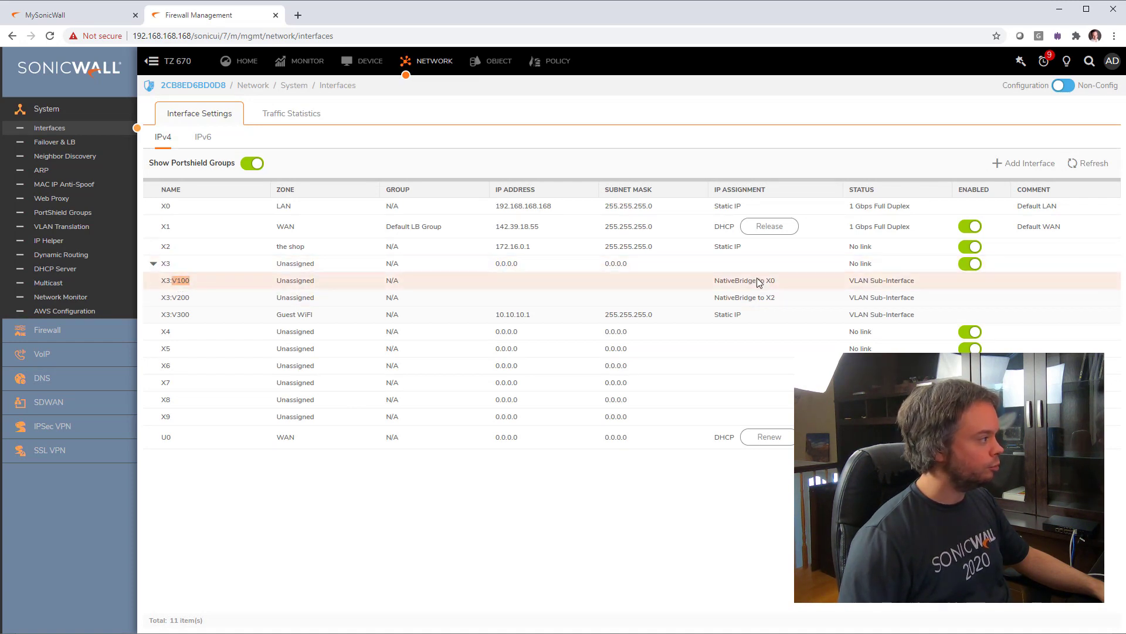
pyautogui.moveTo(524, 208)
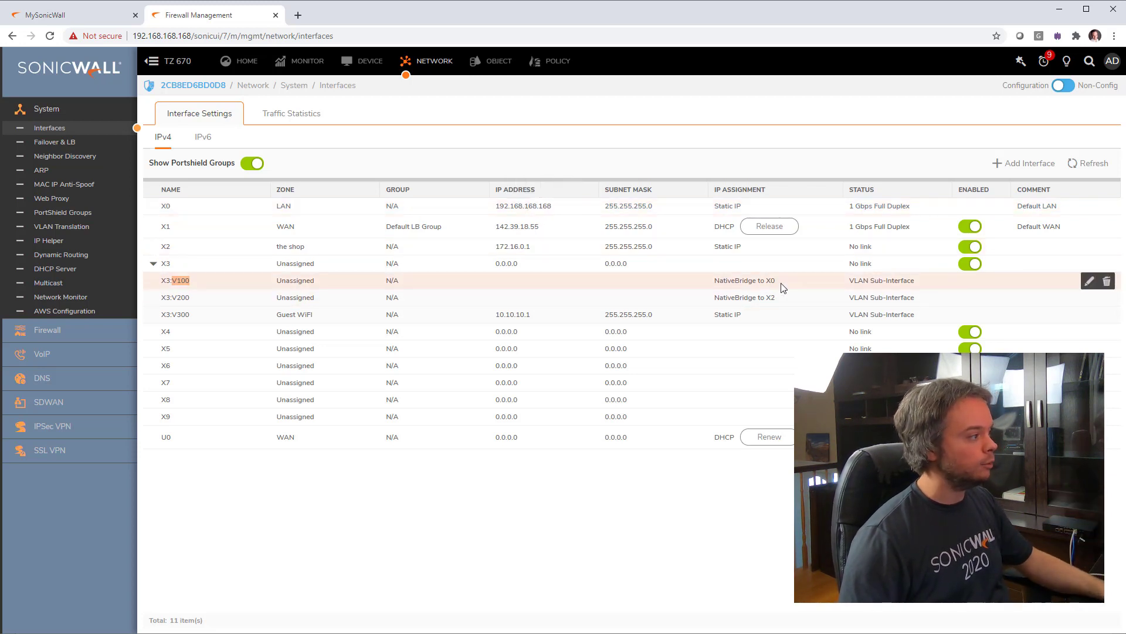
pyautogui.moveTo(781, 287); pyautogui.dragTo(713, 287)
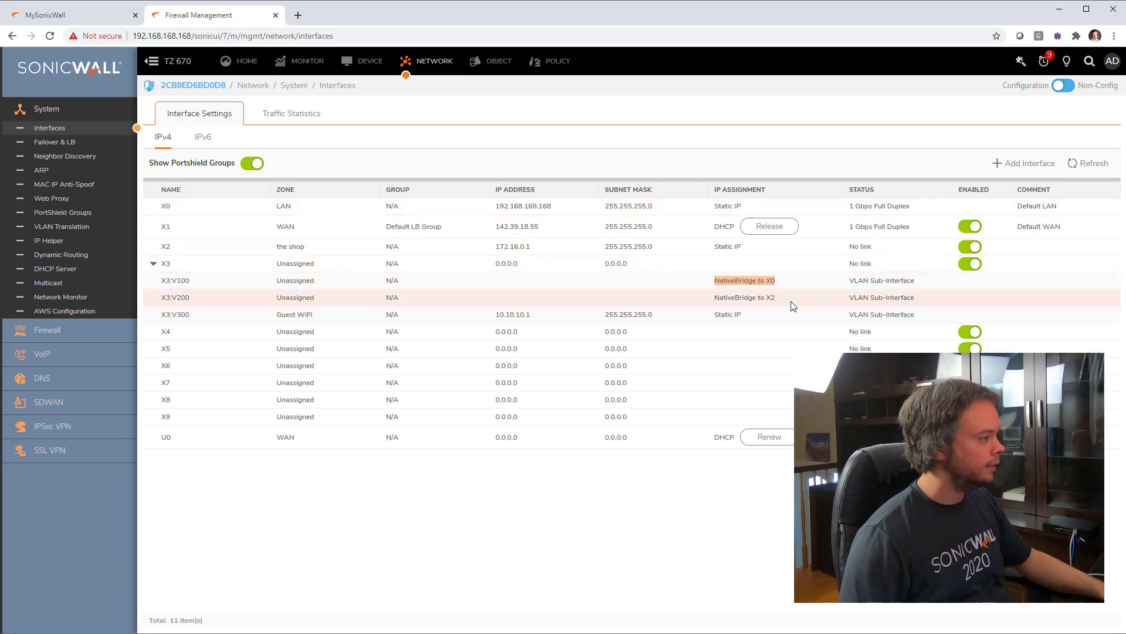
pyautogui.moveTo(797, 301); pyautogui.dragTo(723, 300)
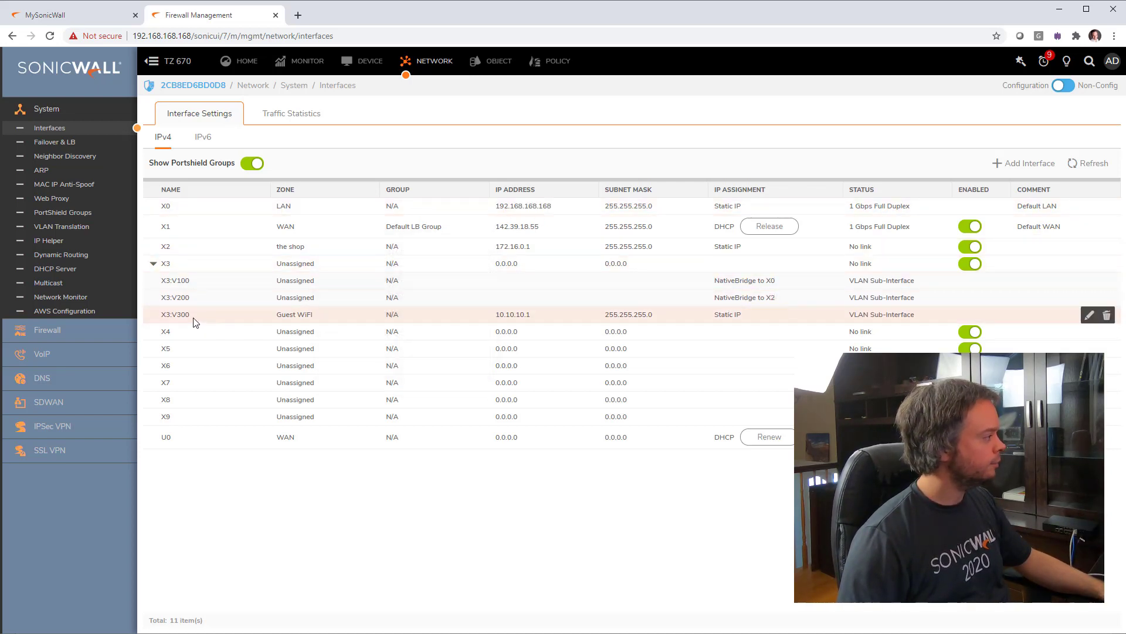
pyautogui.moveTo(166, 318); pyautogui.dragTo(187, 321)
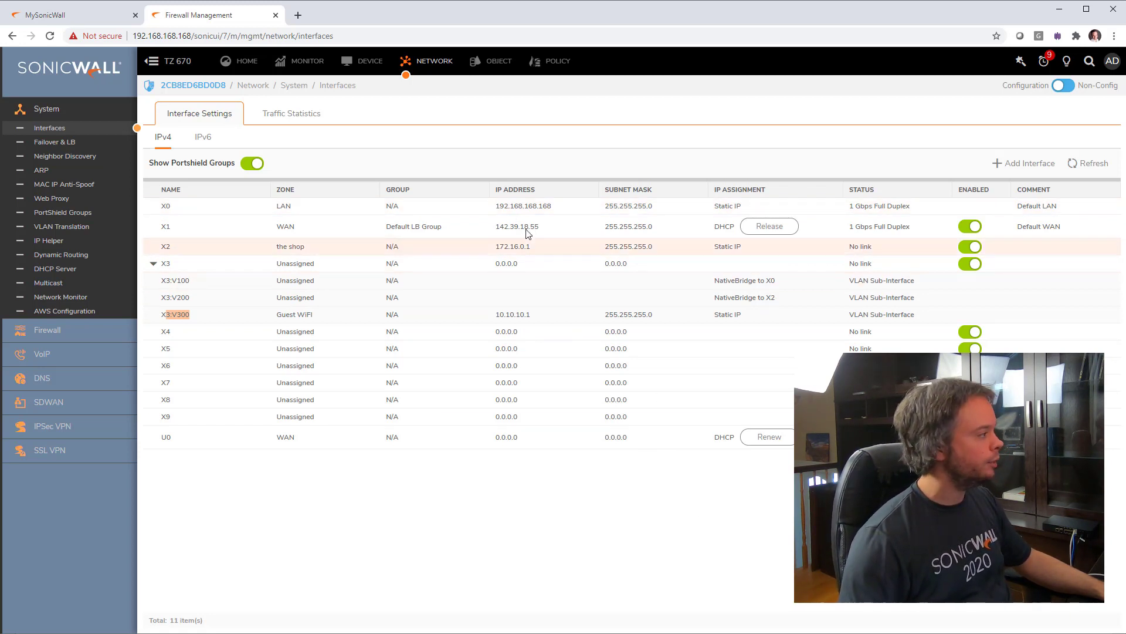
pyautogui.moveTo(554, 207); pyautogui.dragTo(494, 207)
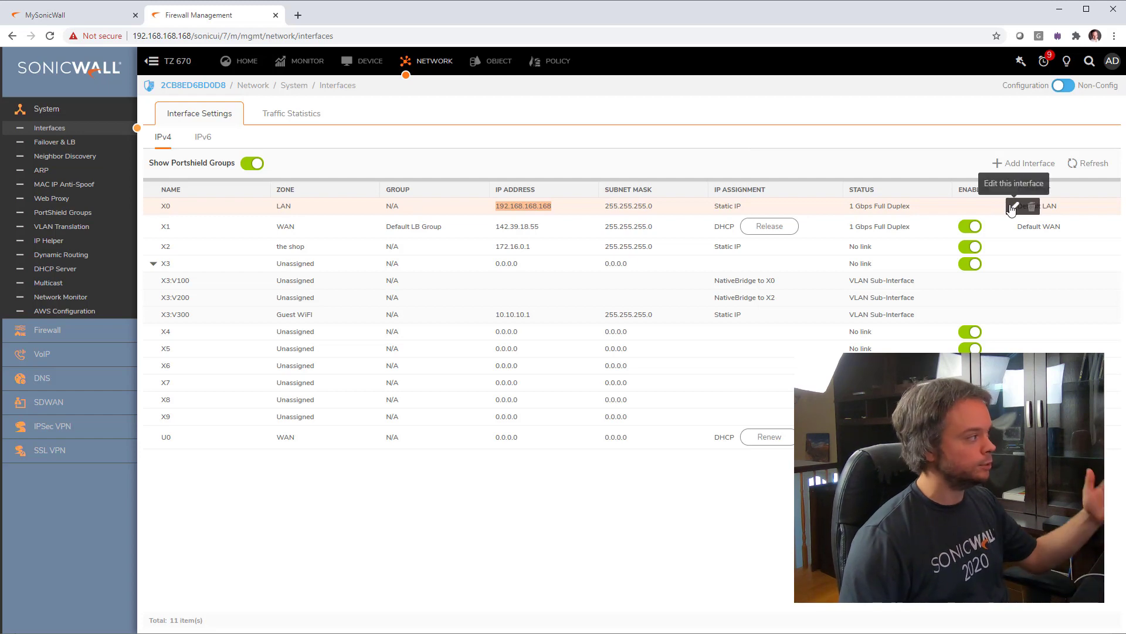
# Change X0's IP address from 192.168.168.168 to 192.168.10.1 and save it.
pyautogui.click(1013, 207)
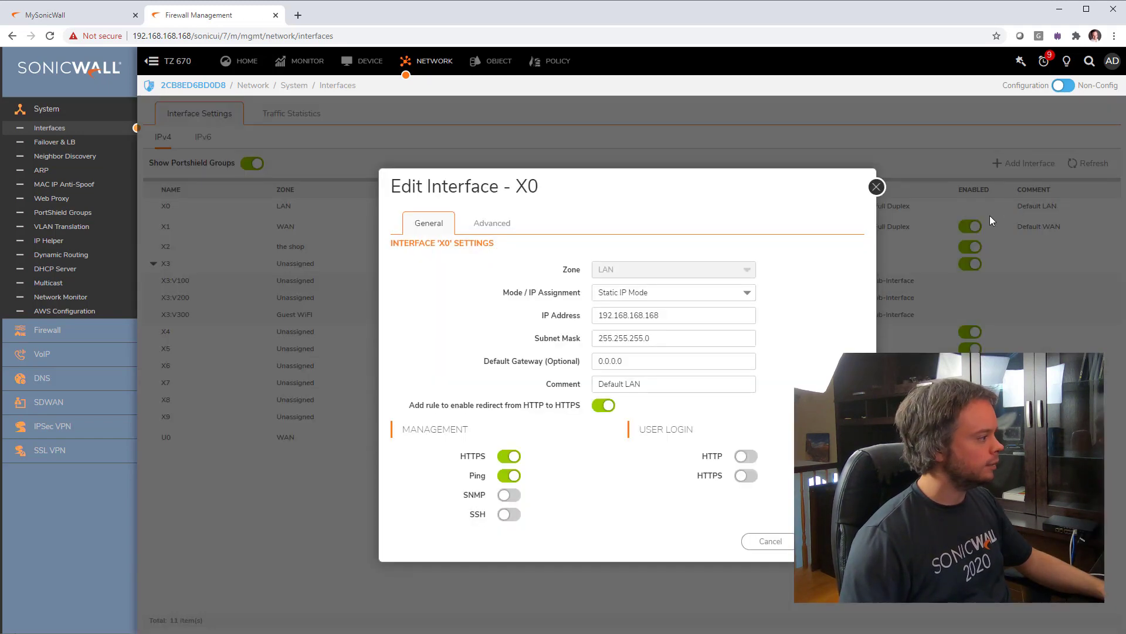
pyautogui.click(630, 317)
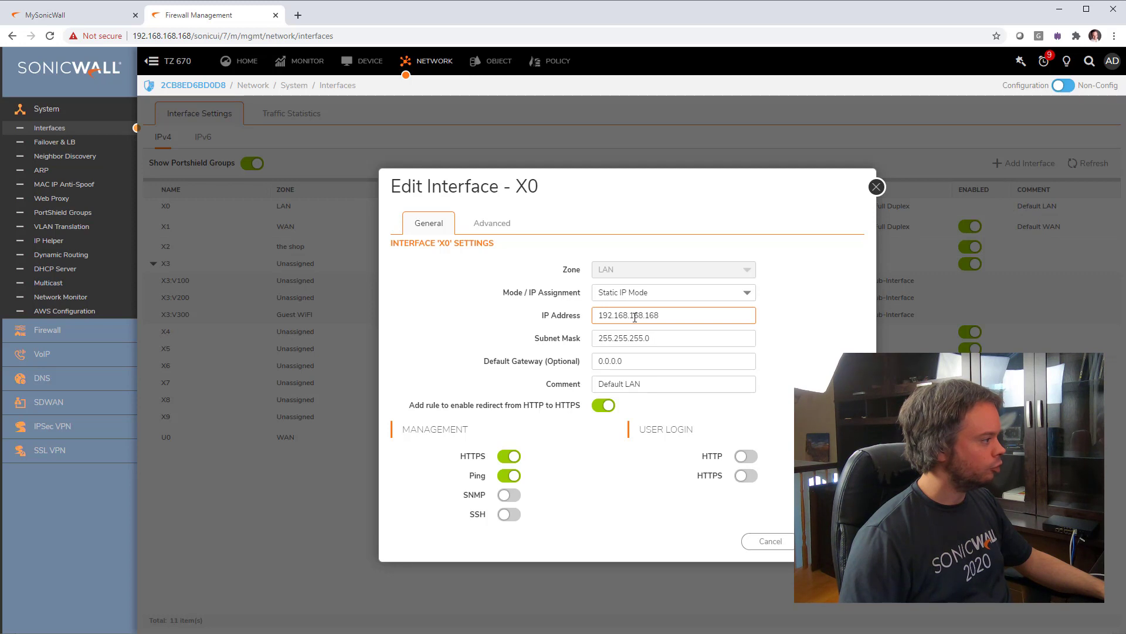
pyautogui.moveTo(629, 317); pyautogui.dragTo(702, 314)
pyautogui.write('10.1')
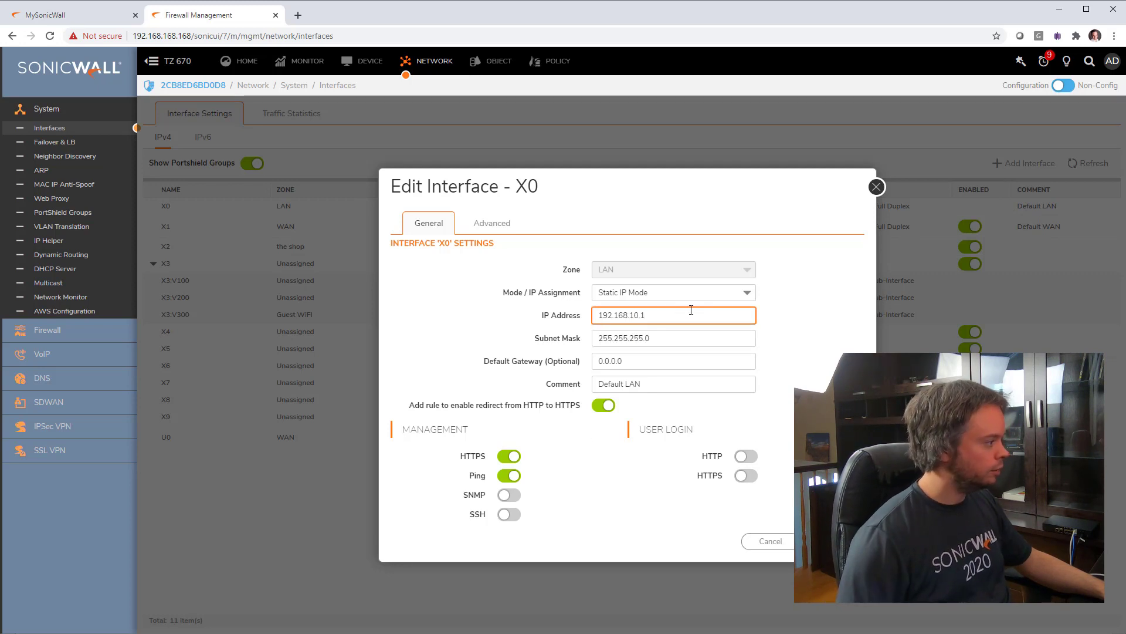
pyautogui.click(820, 330)
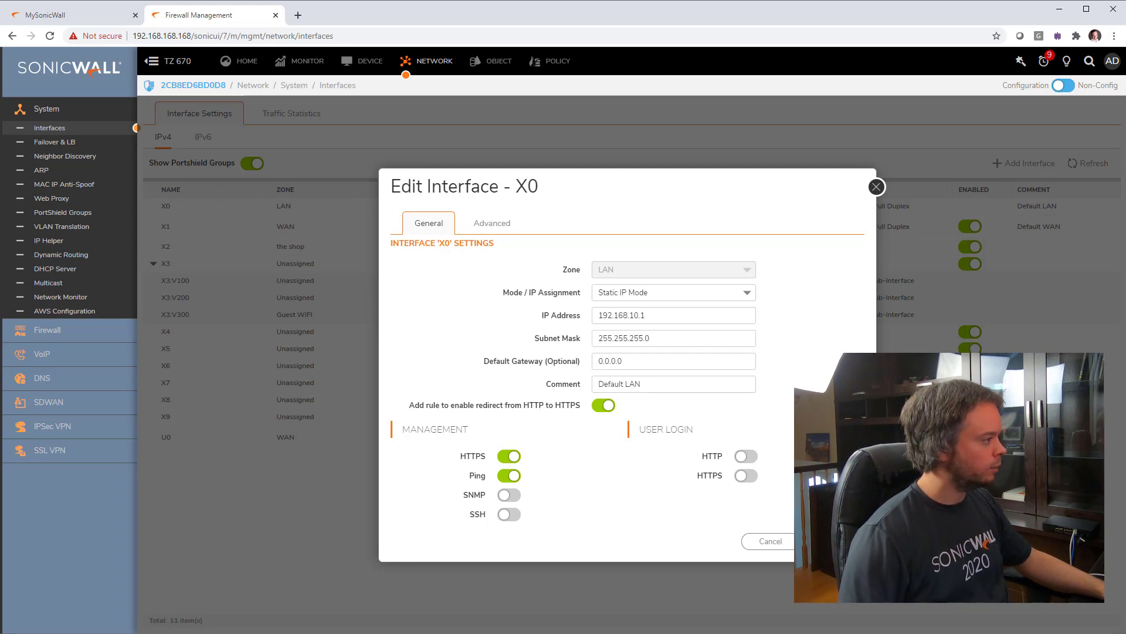
pyautogui.click(827, 540)
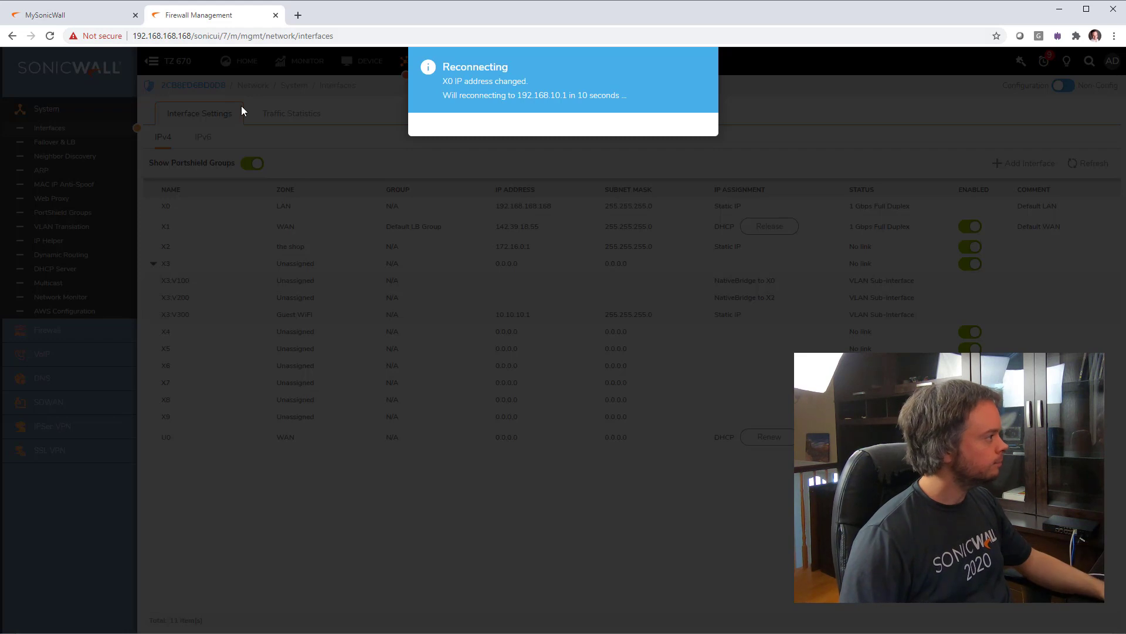
# Reload the management page and rerun ipconfig in Command Prompt to check the PC's address.
pyautogui.press('F5')
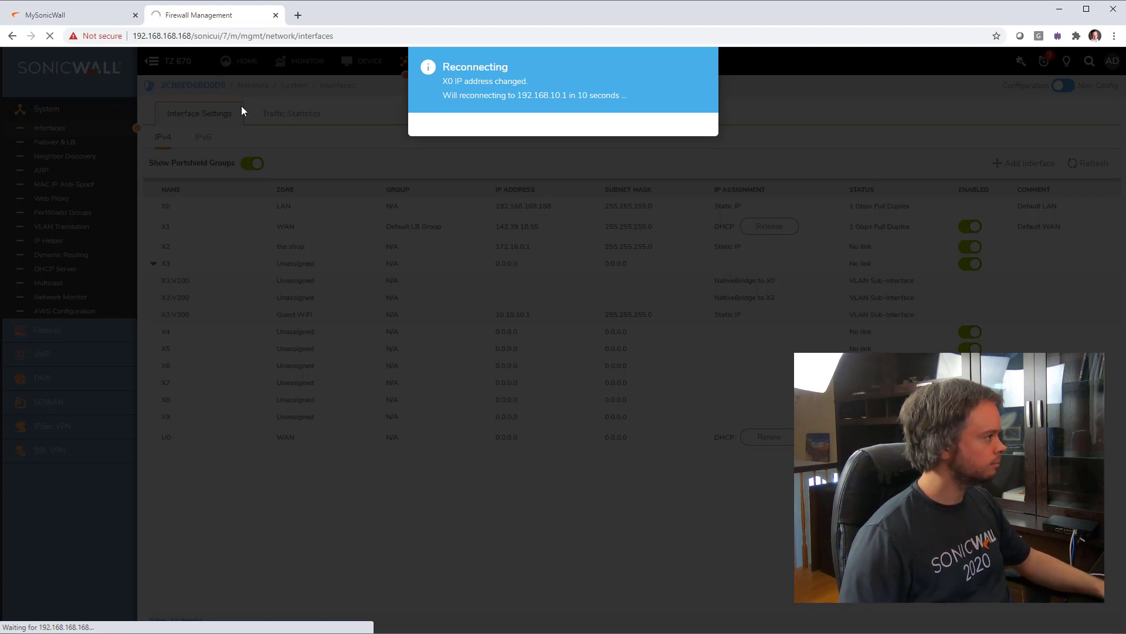
pyautogui.hotkey('alt', 'Tab')
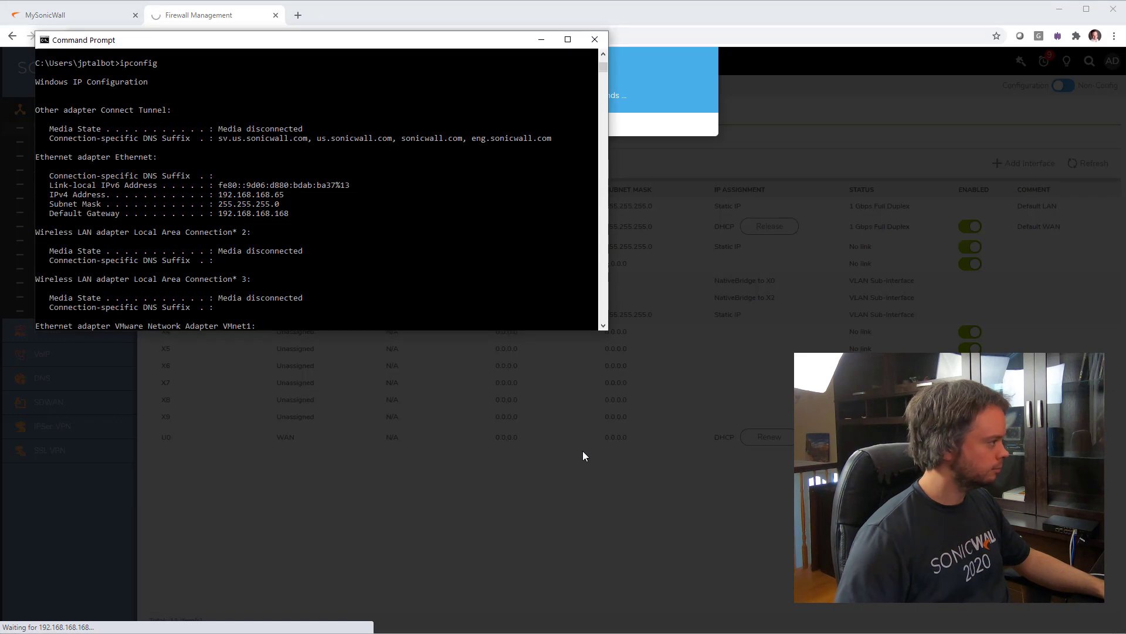
pyautogui.press('Up')
pyautogui.press('Return')
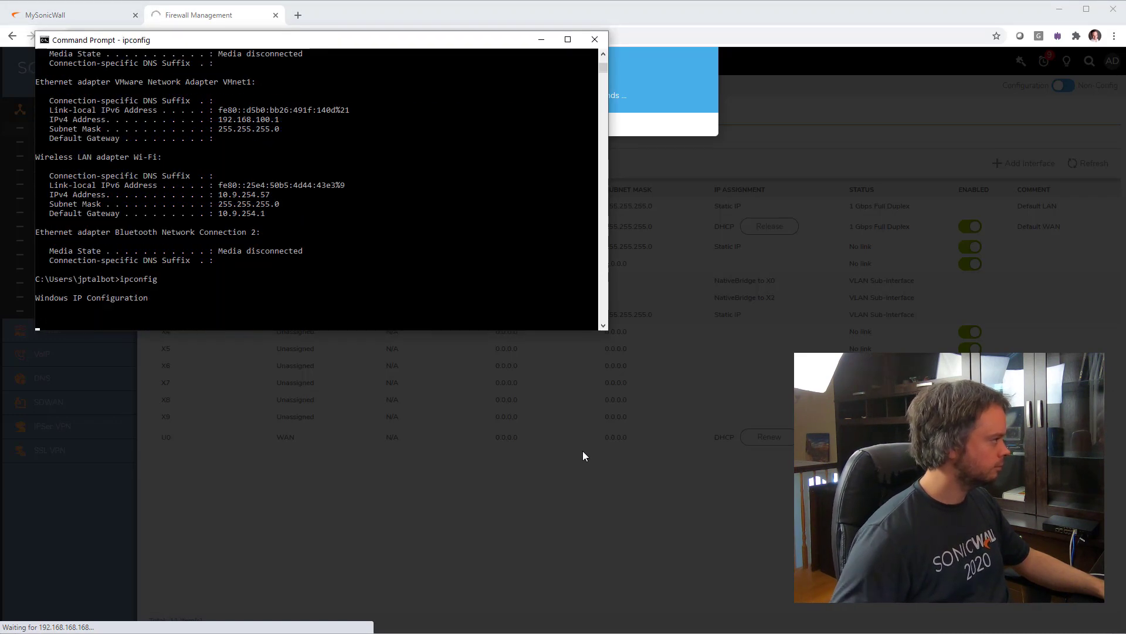
pyautogui.scroll(15, 301, 121)
pyautogui.scroll(-10, 308, 173)
pyautogui.scroll(1, 308, 174)
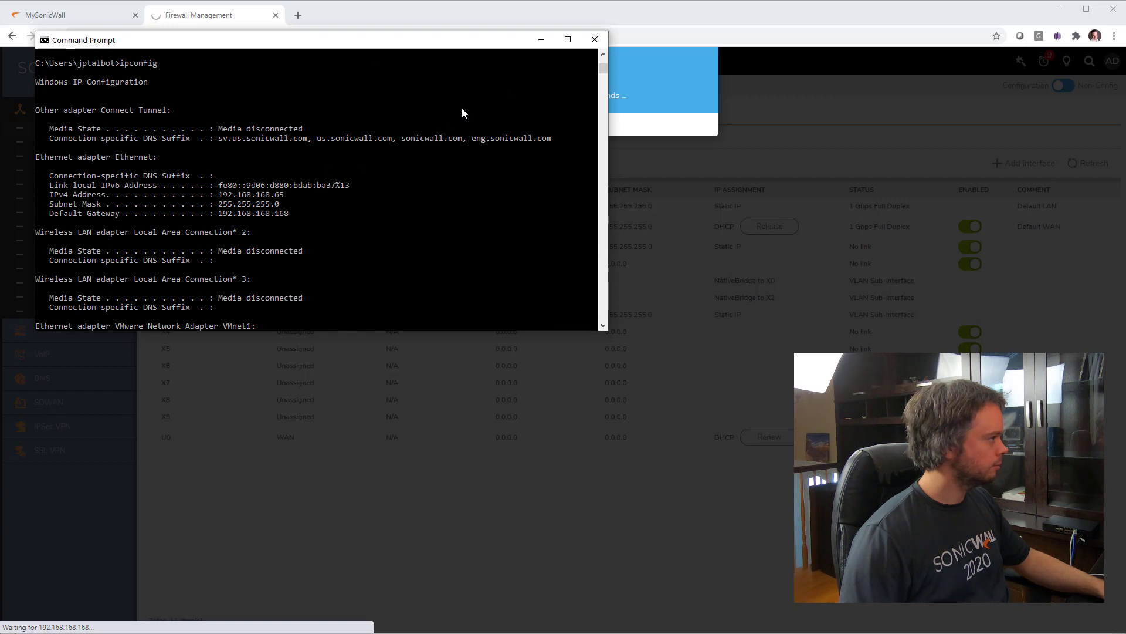
pyautogui.click(541, 41)
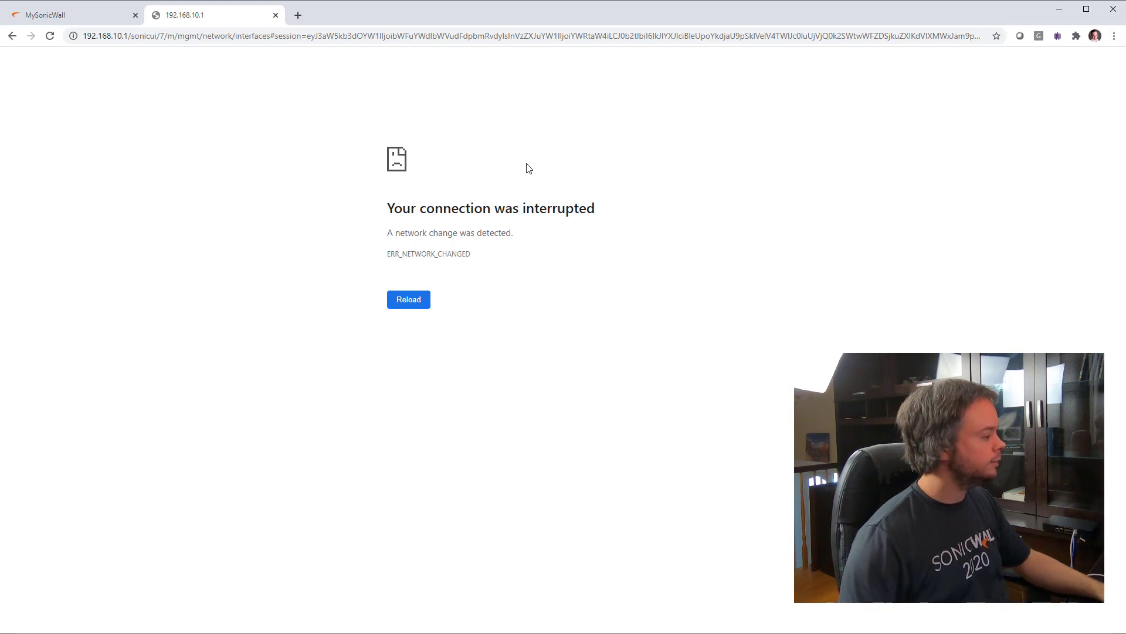
# Rerun ipconfig to confirm the new address 192.168.10.227 with gateway 192.168.10.1.
pyautogui.hotkey('alt', 'Tab')
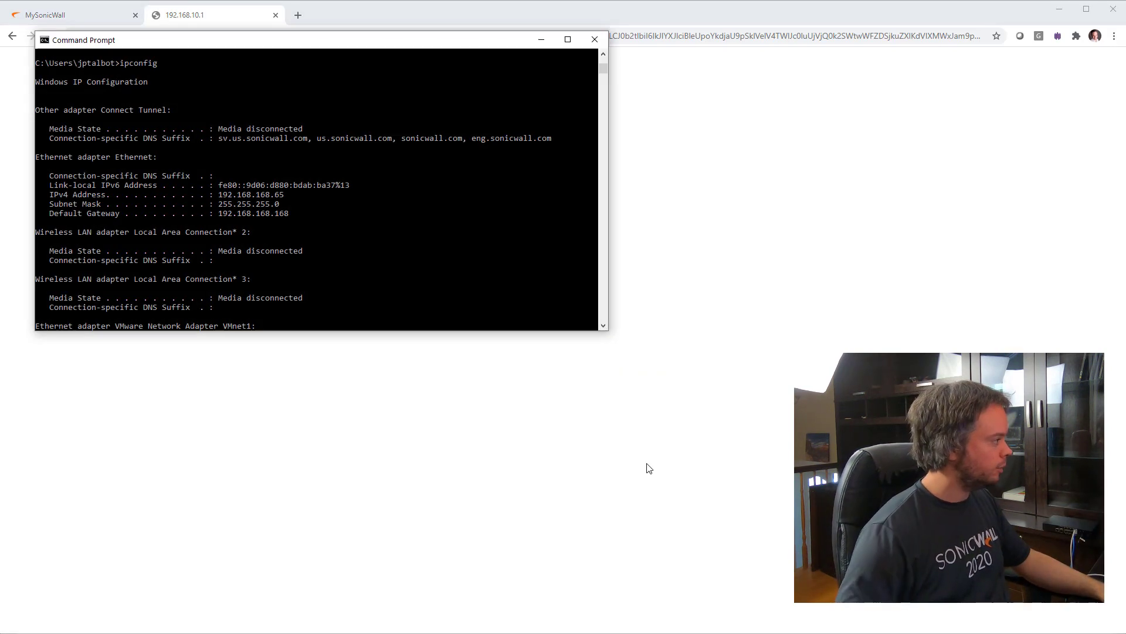
pyautogui.press('Up')
pyautogui.press('Return')
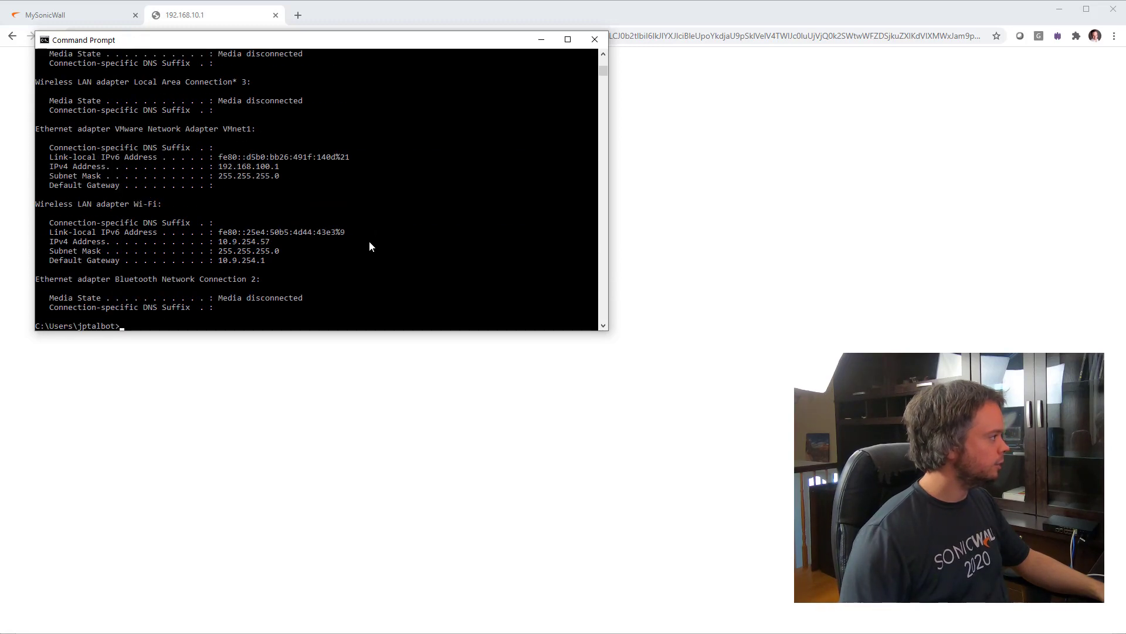
pyautogui.scroll(10, 369, 240)
pyautogui.doubleClick(293, 168)
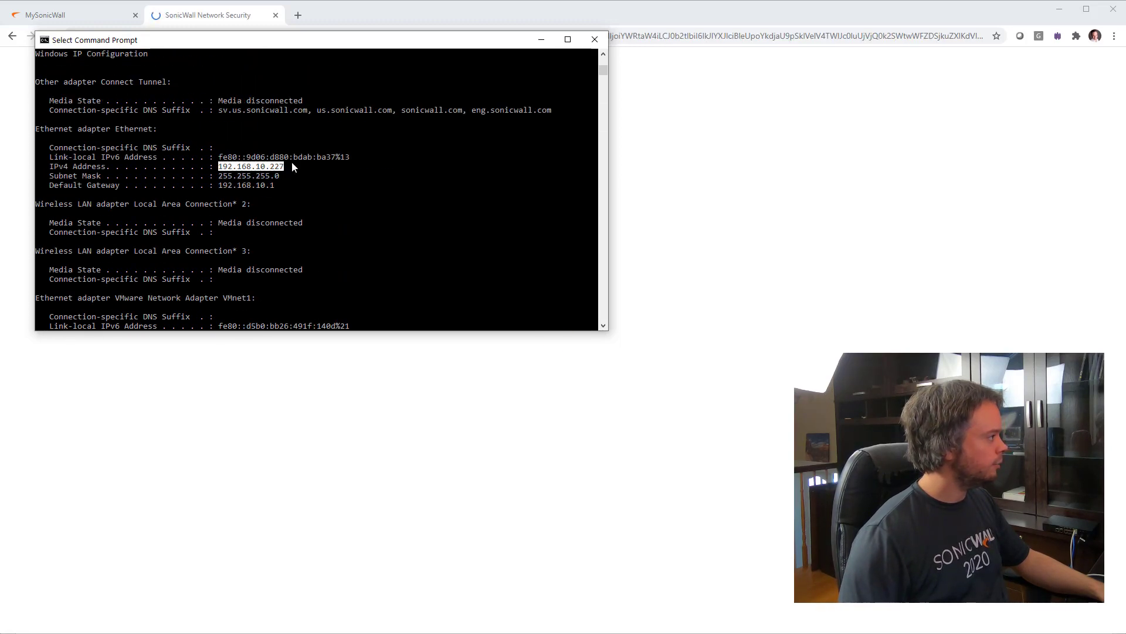
pyautogui.click(404, 459)
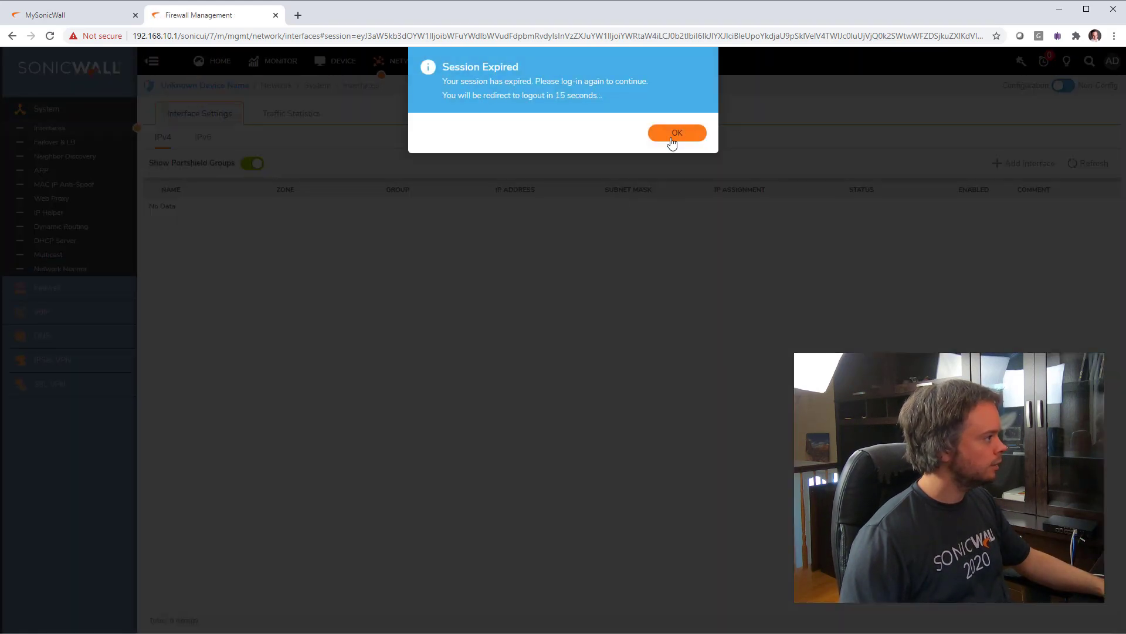
# Dismiss the expired session and log back in at 192.168.10.1 as administrator.
pyautogui.click(677, 129)
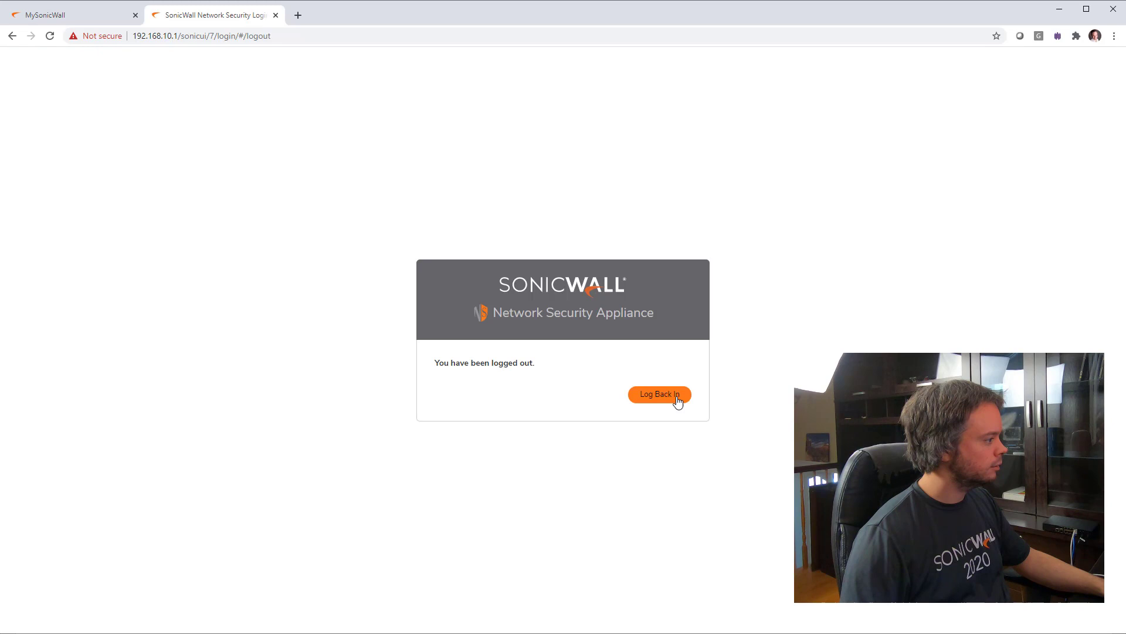
pyautogui.click(678, 400)
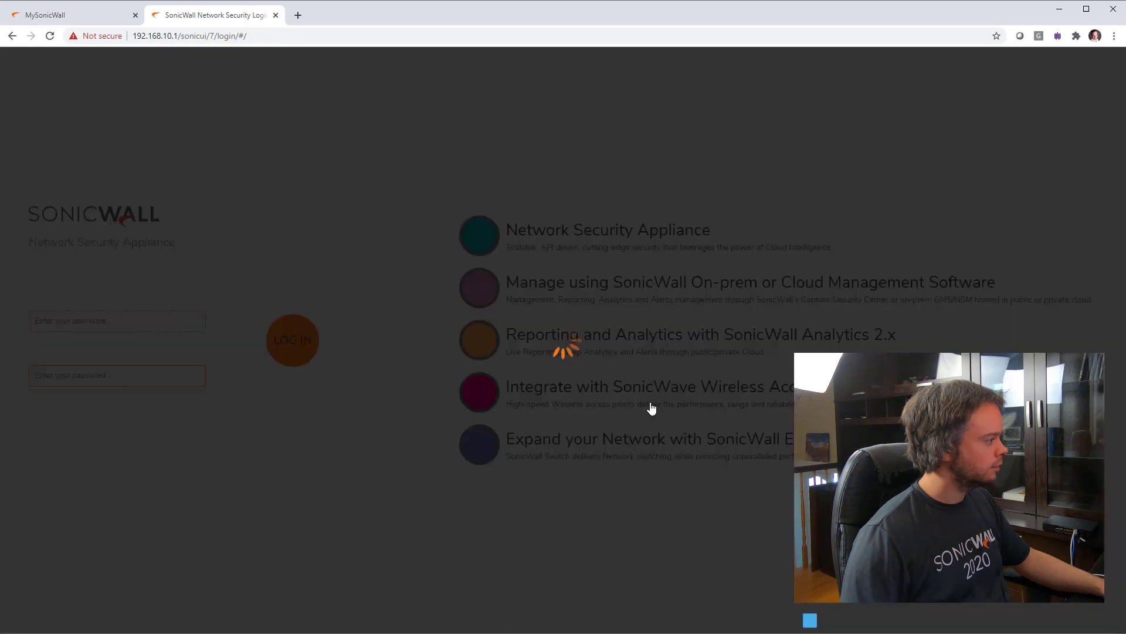
pyautogui.click(82, 322)
pyautogui.click(78, 348)
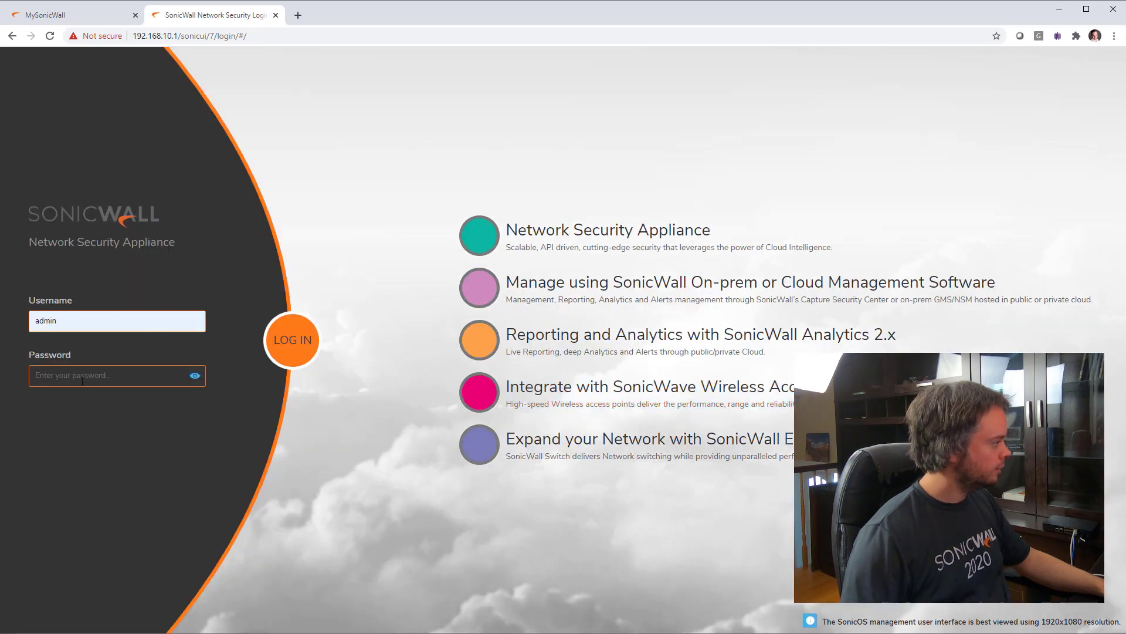
pyautogui.write('pas')
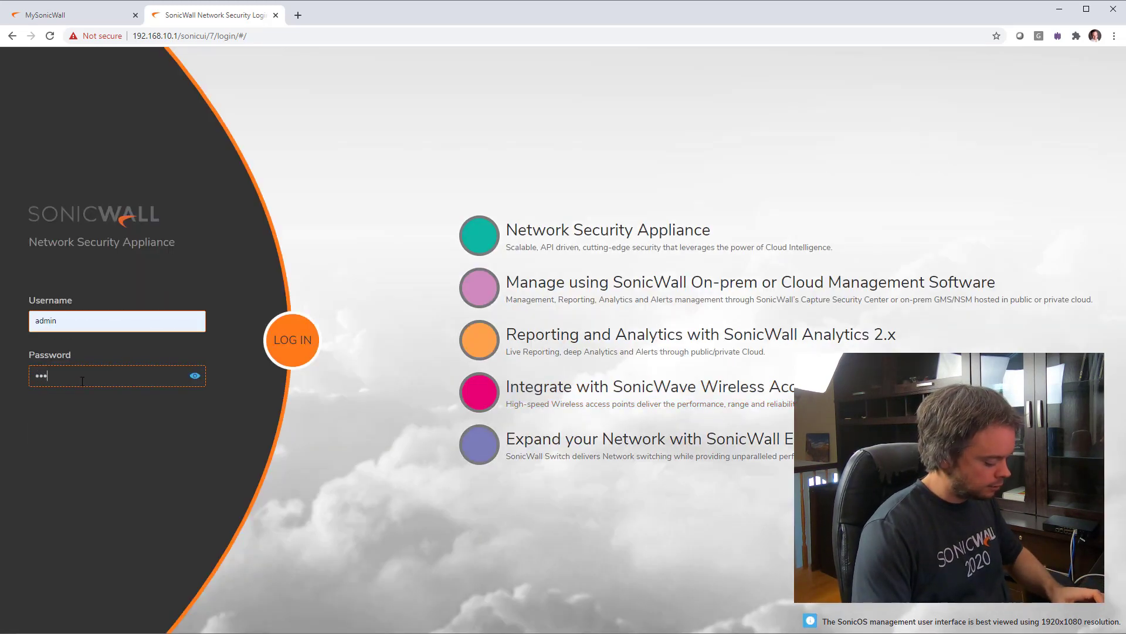
pyautogui.write('sword')
pyautogui.press('Return')
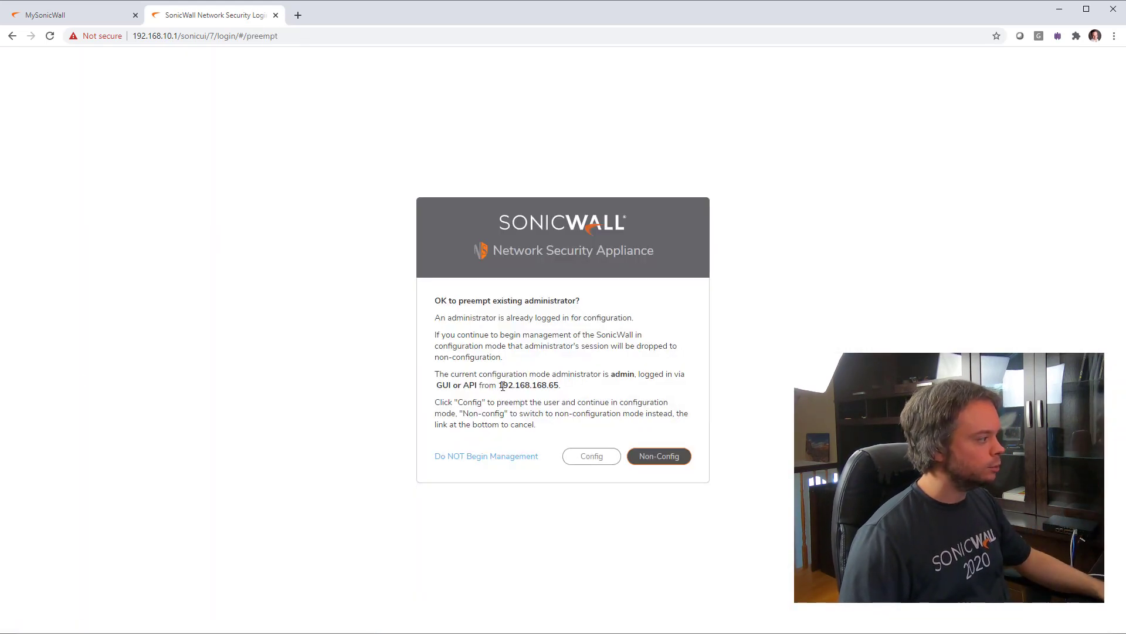
# Take over configuration mode from the 192.168.168.65 session and open DHCP Server settings.
pyautogui.moveTo(527, 387); pyautogui.dragTo(565, 401)
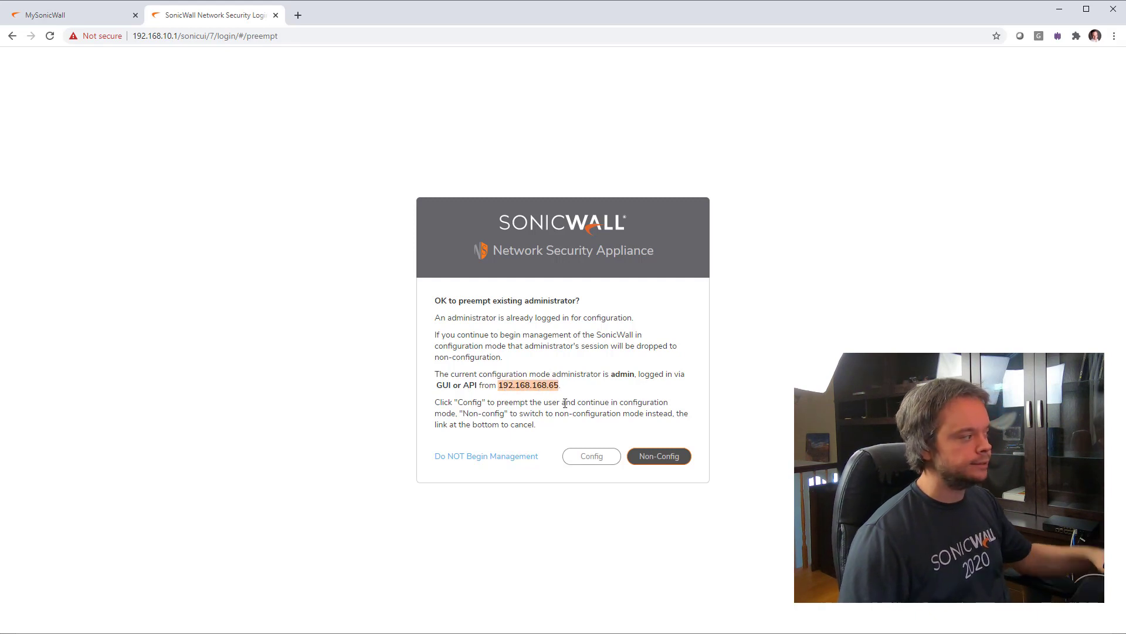
pyautogui.click(587, 457)
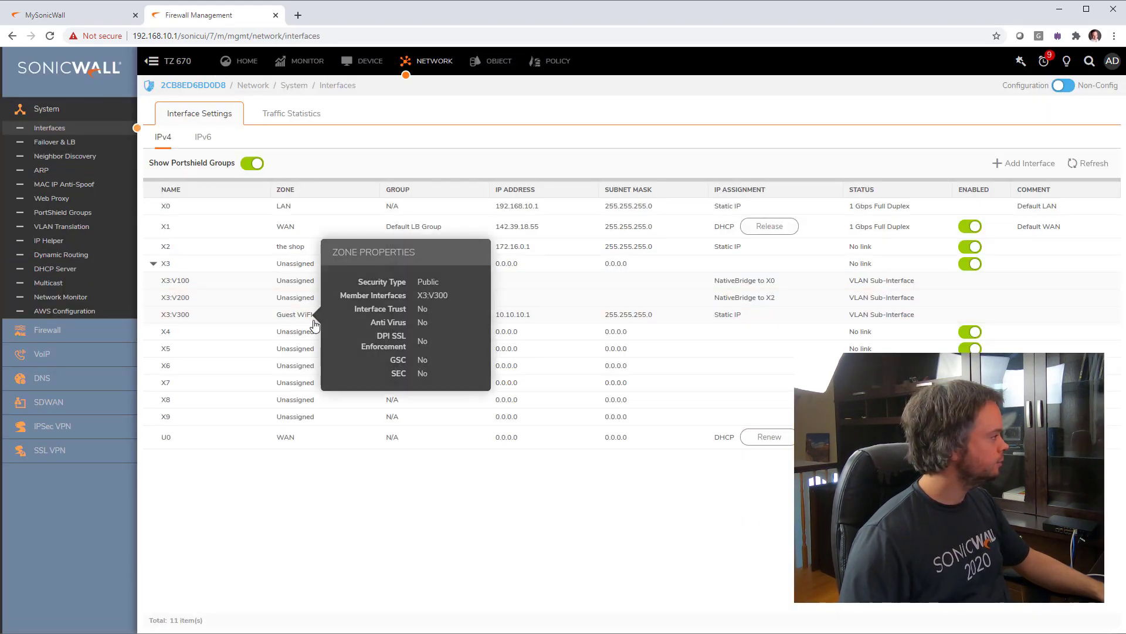
pyautogui.click(59, 268)
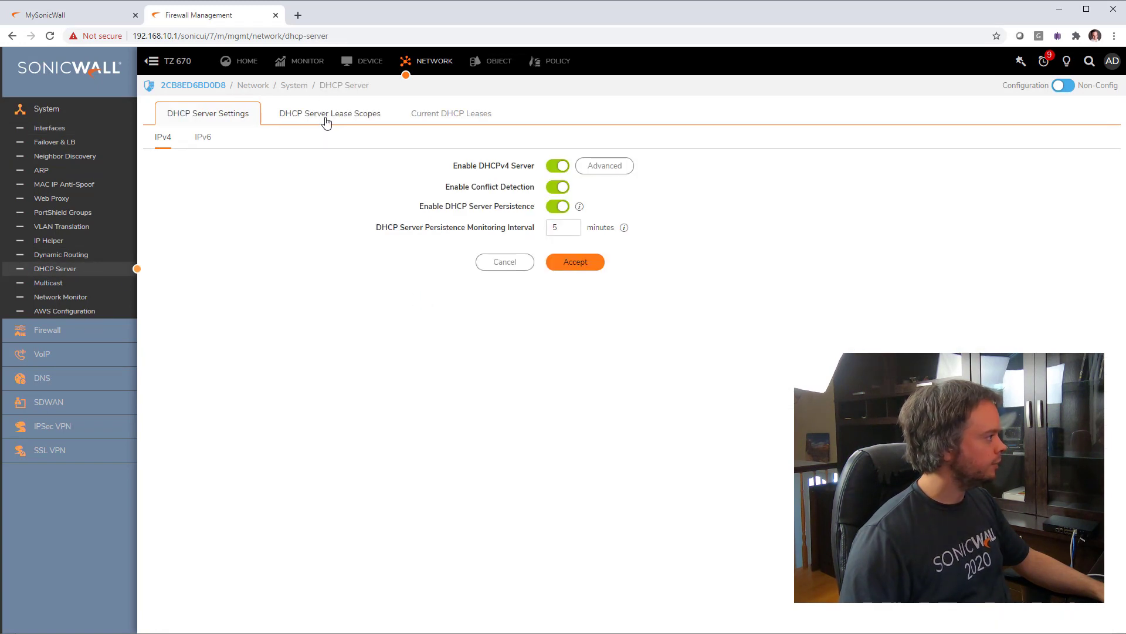
# Edit the X0 dynamic scope so its range starts at 192.168.10.50, then save.
pyautogui.click(326, 117)
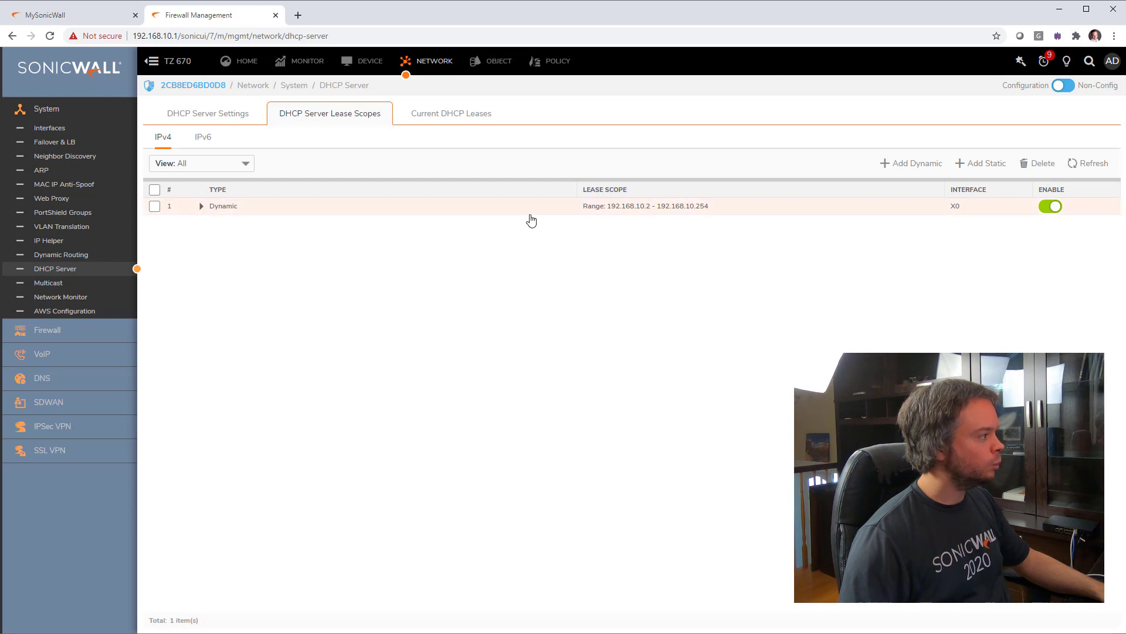
pyautogui.moveTo(738, 216); pyautogui.dragTo(614, 214)
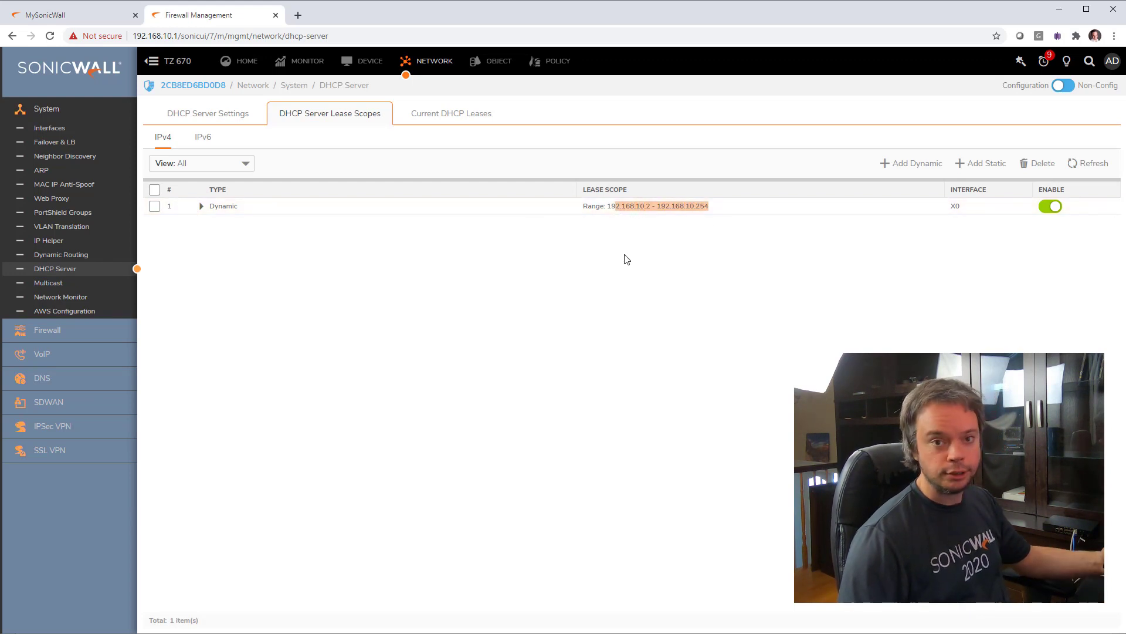
pyautogui.click(651, 234)
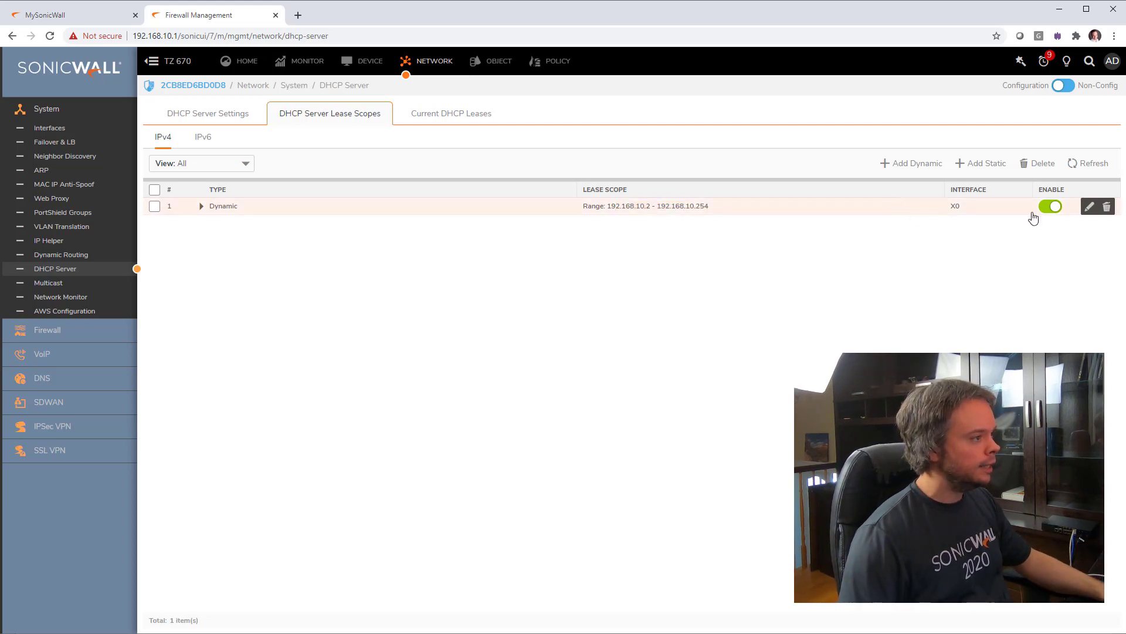
pyautogui.click(1090, 208)
pyautogui.click(677, 338)
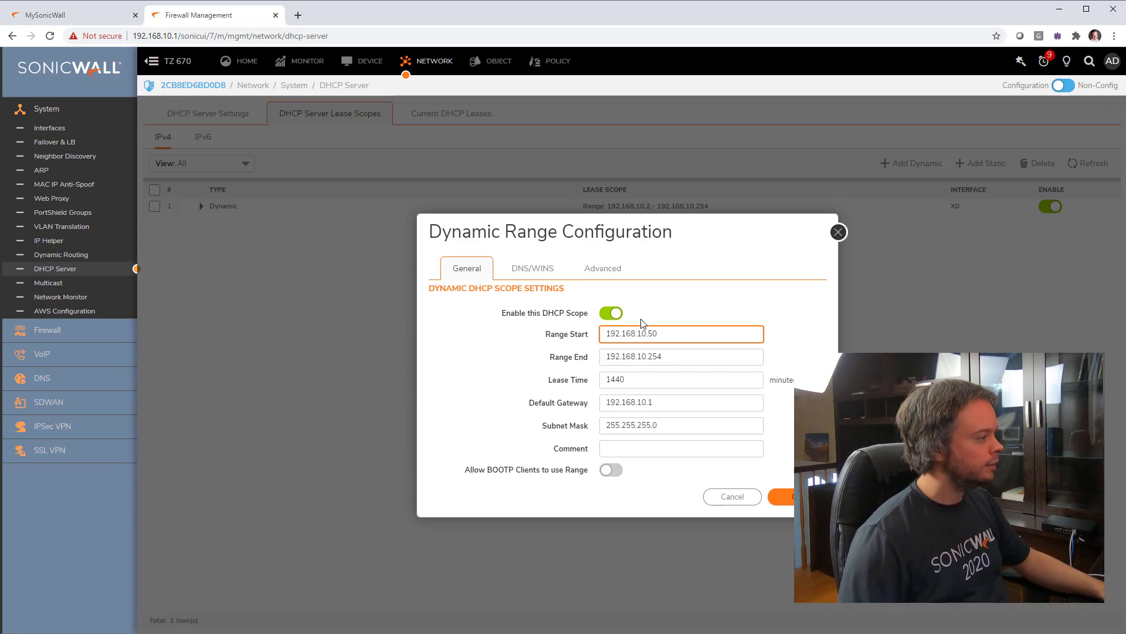
pyautogui.moveTo(654, 334); pyautogui.dragTo(557, 330)
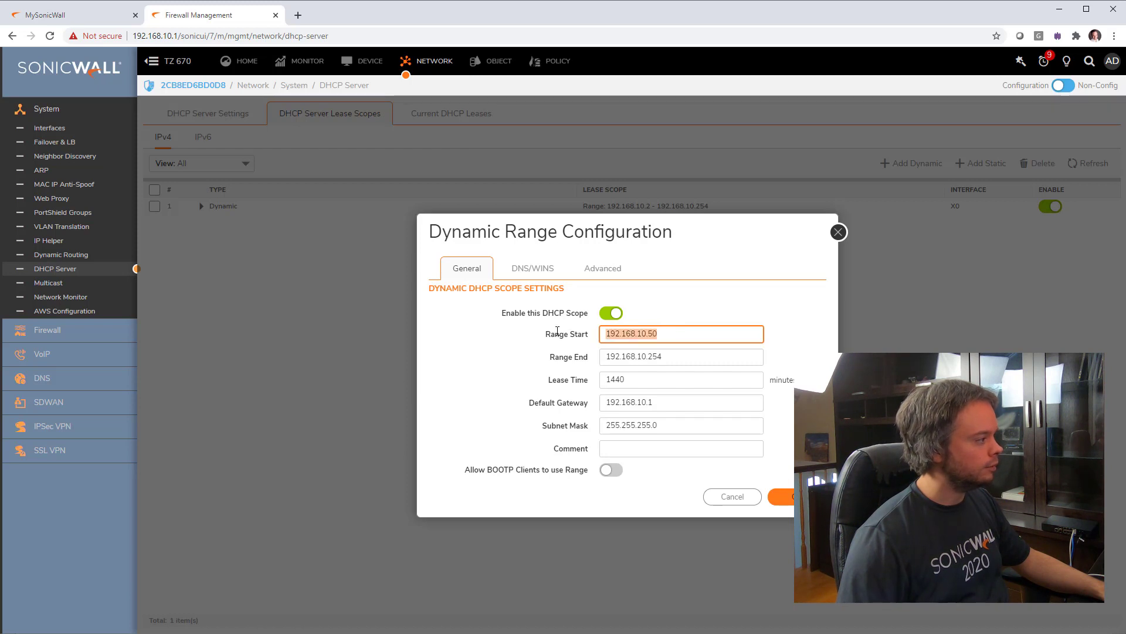
pyautogui.moveTo(678, 334); pyautogui.dragTo(627, 335)
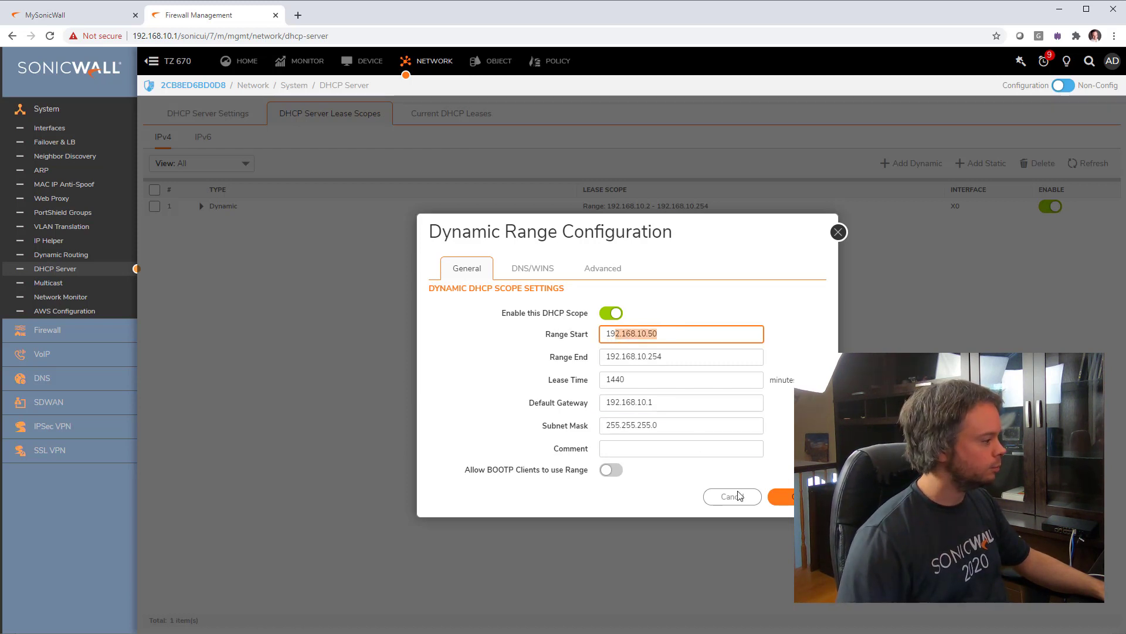
pyautogui.click(783, 495)
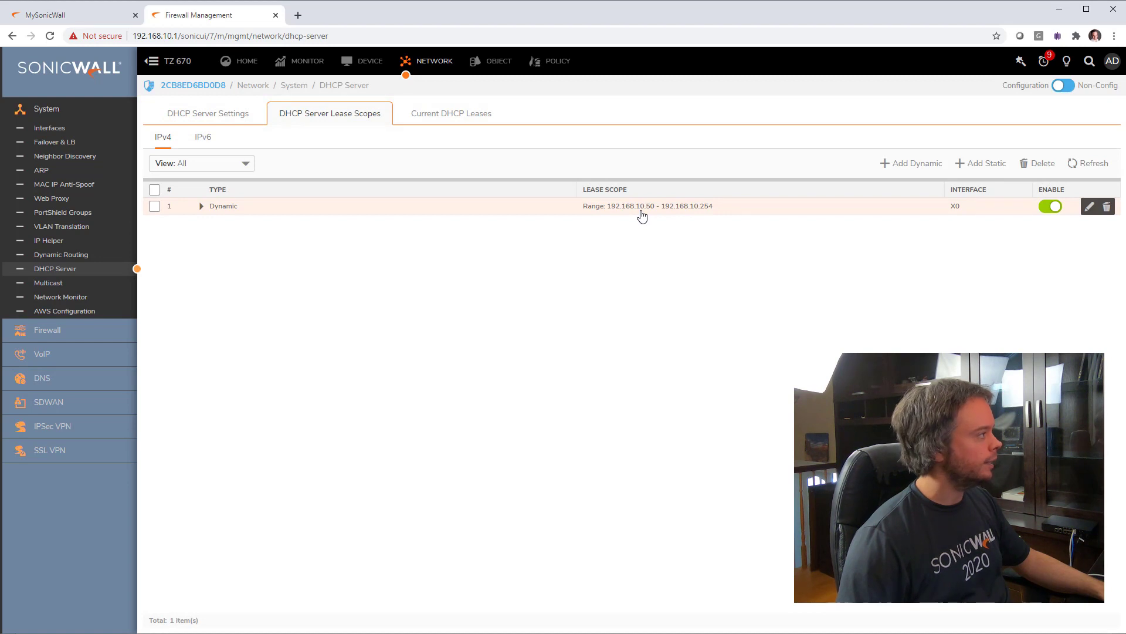
# Note the X2 (172.16.0.1) and X3:V300 (10.10.10.1) addresses, then reopen the DHCP lease scopes.
pyautogui.click(49, 128)
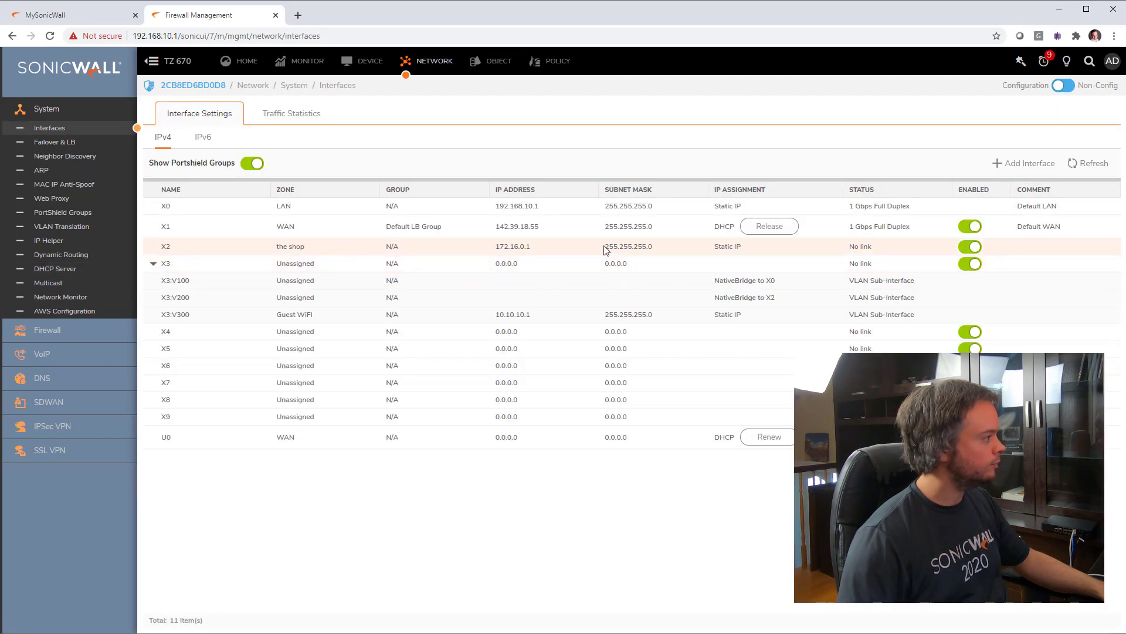
pyautogui.moveTo(568, 247); pyautogui.dragTo(488, 247)
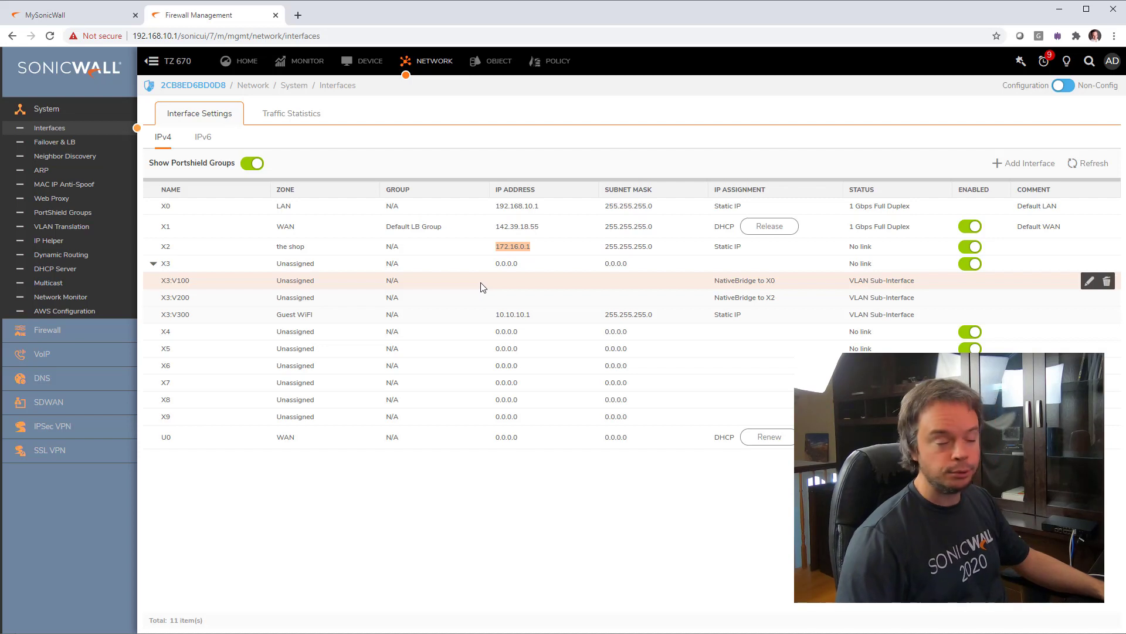
pyautogui.moveTo(498, 318); pyautogui.dragTo(495, 317)
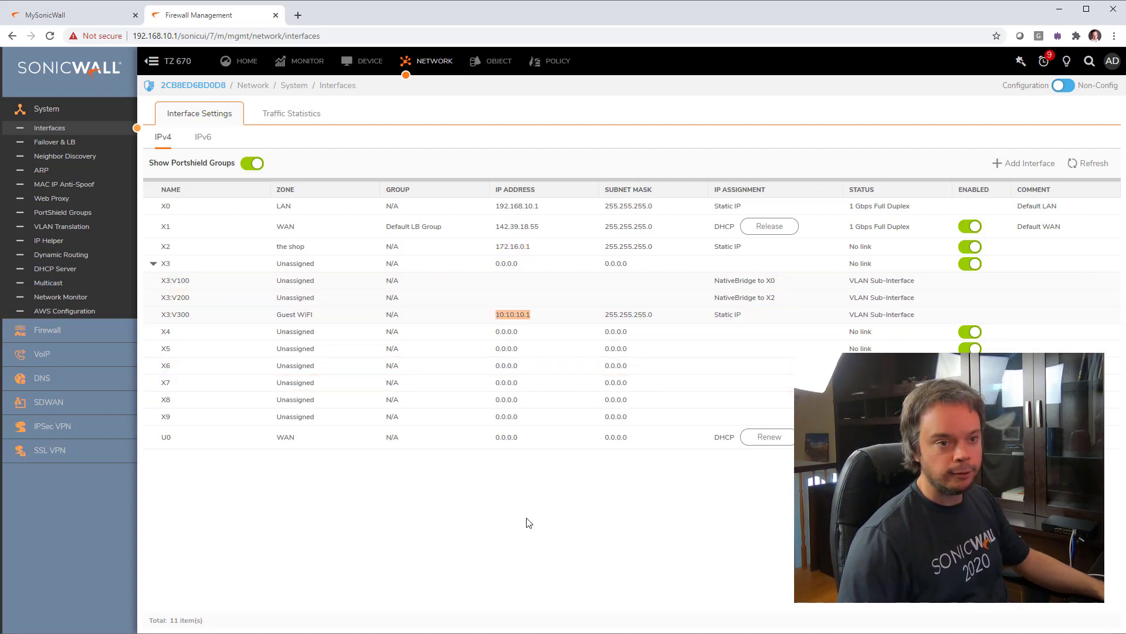
pyautogui.click(87, 271)
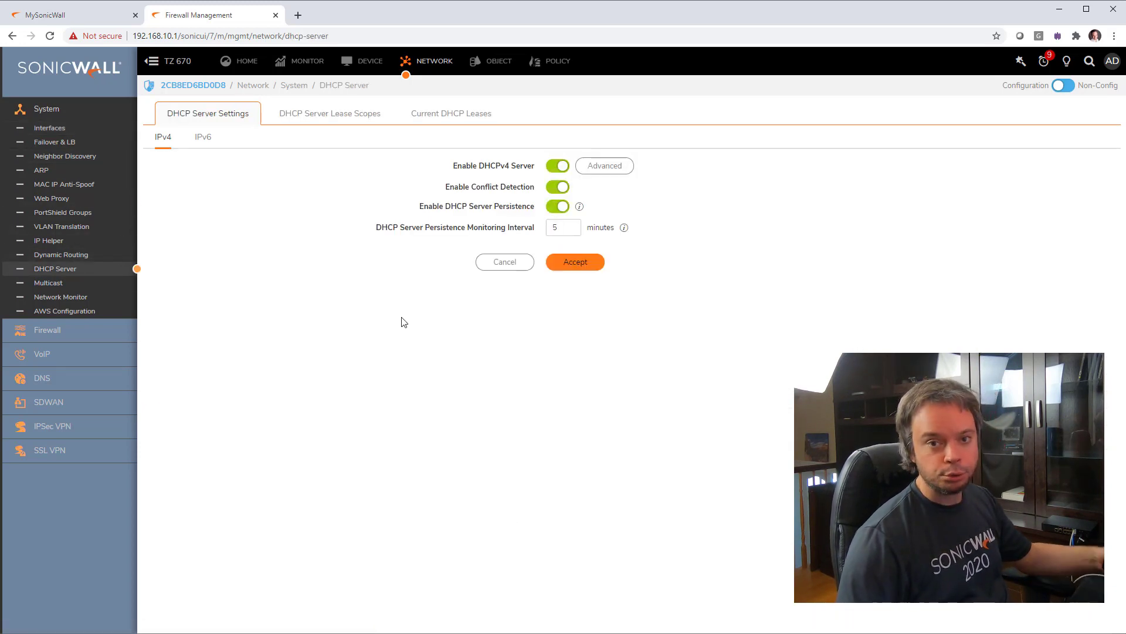
pyautogui.click(313, 123)
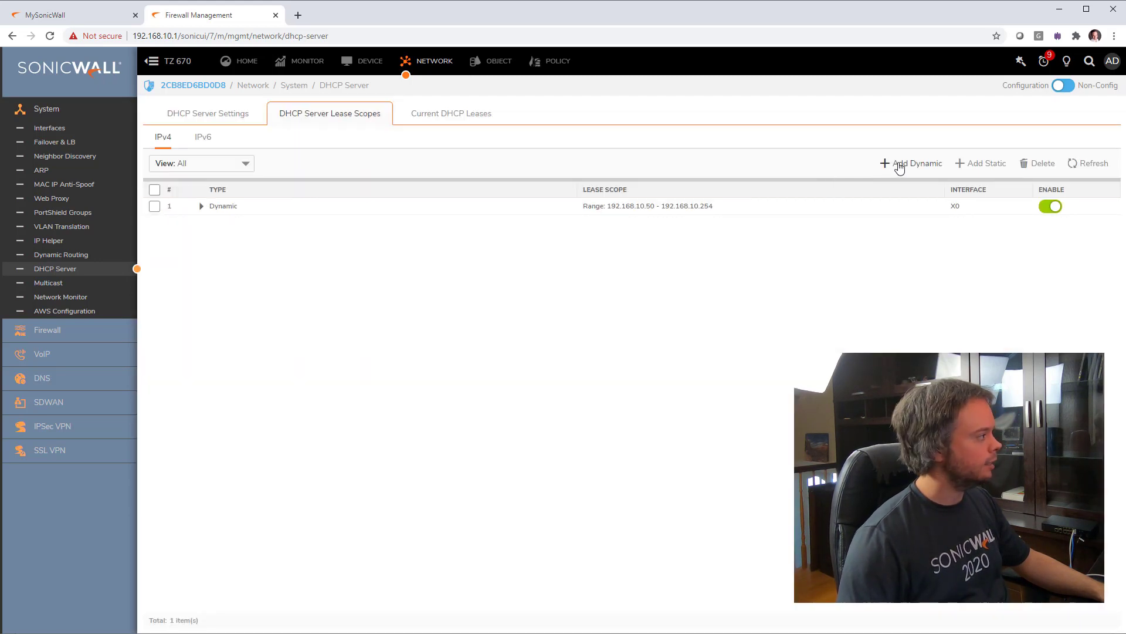
# Add a dynamic scope pre-populated from X2, with range start changed to 172.16.0.50.
pyautogui.click(900, 166)
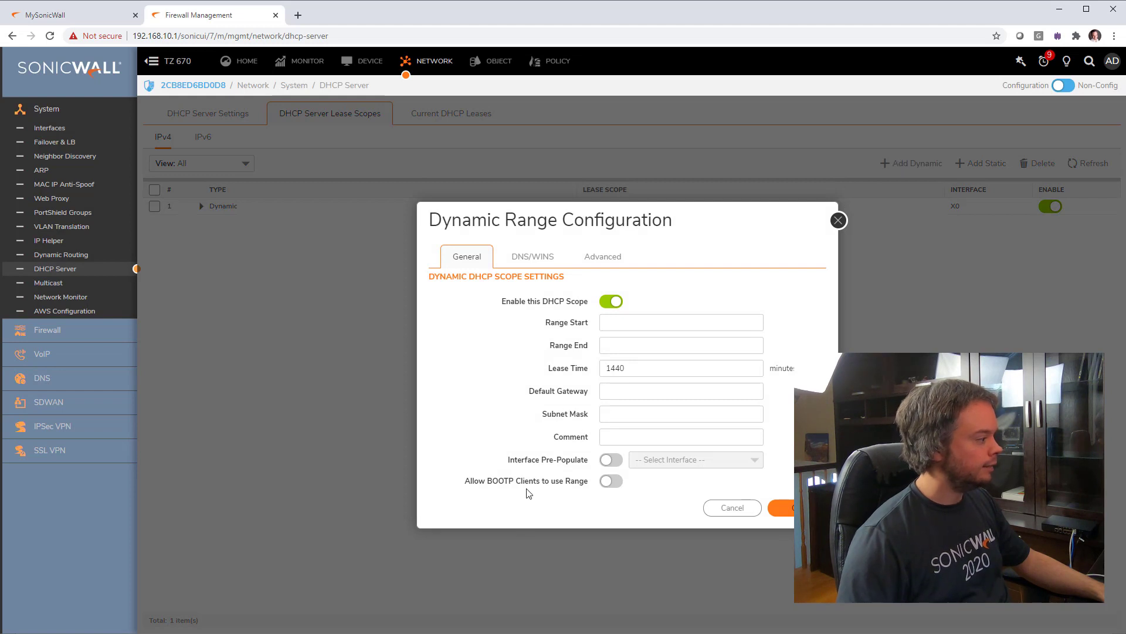
pyautogui.moveTo(518, 461); pyautogui.dragTo(568, 460)
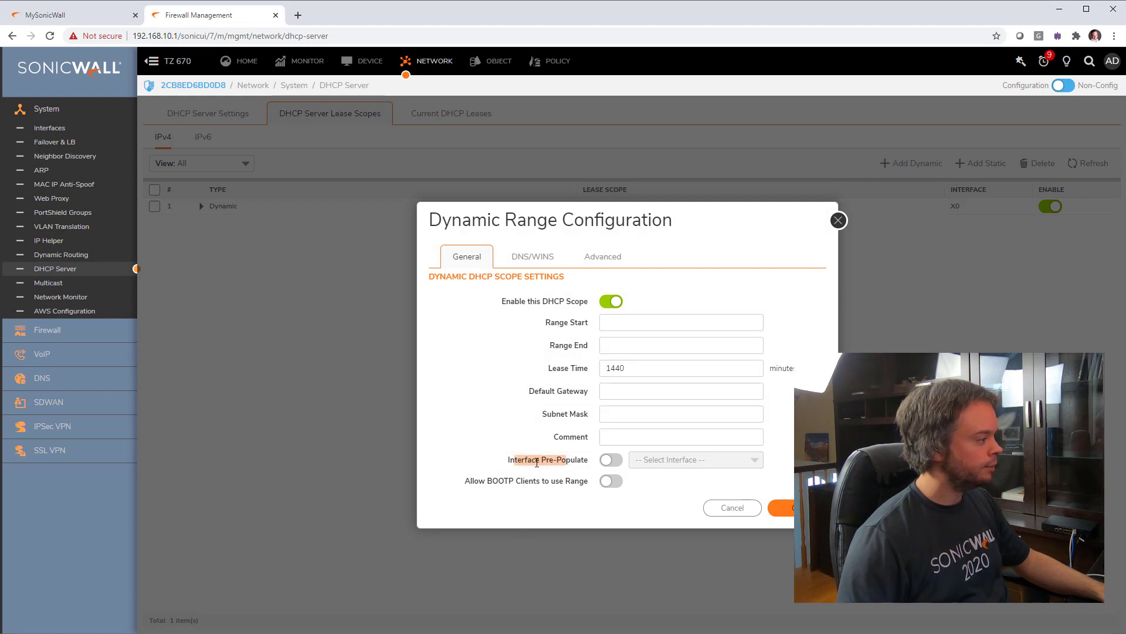
pyautogui.click(538, 463)
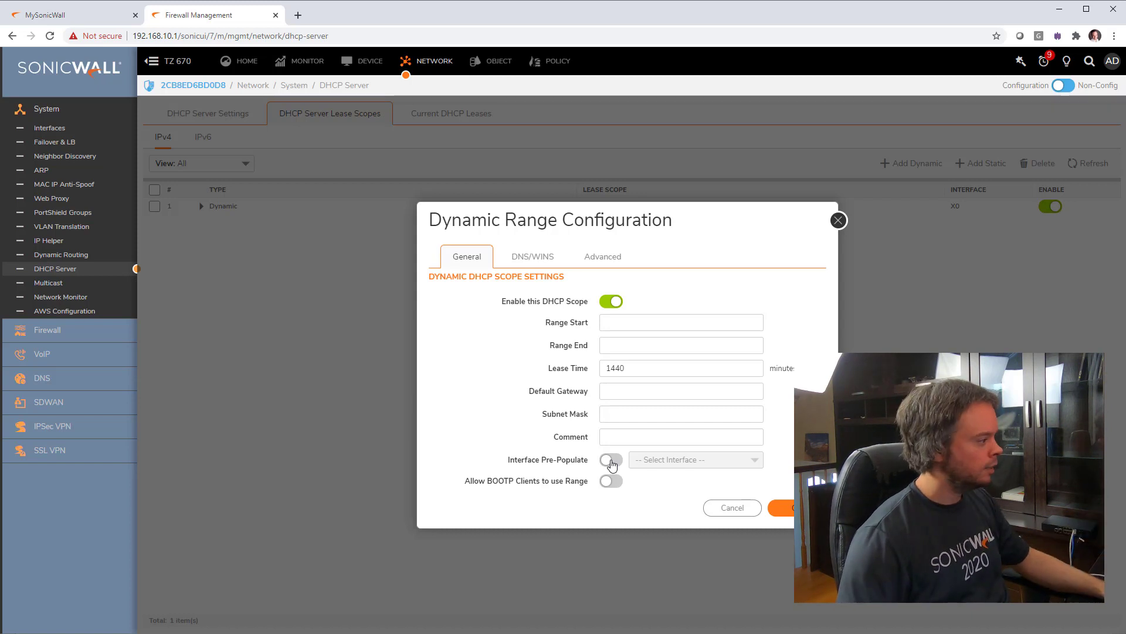
pyautogui.click(610, 463)
pyautogui.click(675, 461)
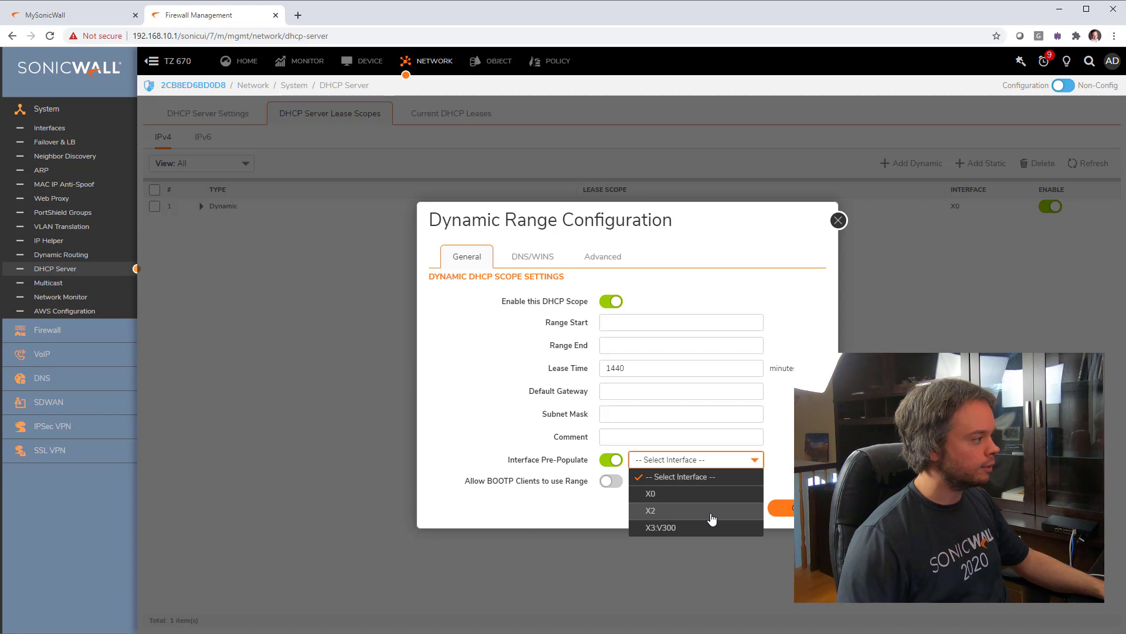
pyautogui.click(707, 513)
pyautogui.click(647, 323)
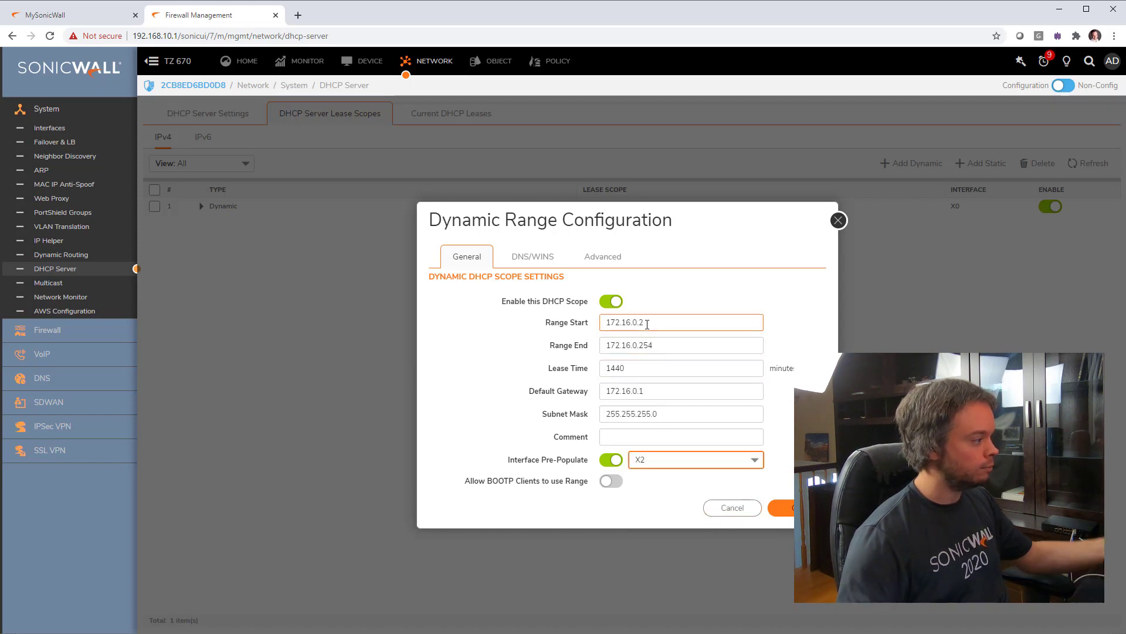
pyautogui.write('50')
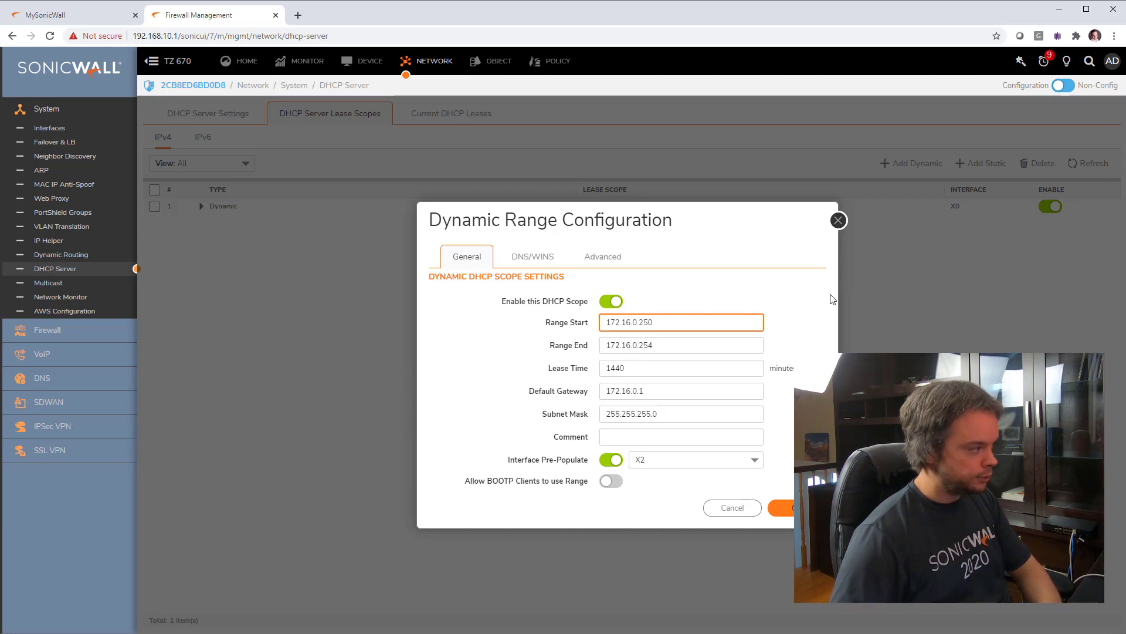
pyautogui.press('BackSpace')
pyautogui.press('BackSpace')
pyautogui.press('BackSpace')
pyautogui.write('50')
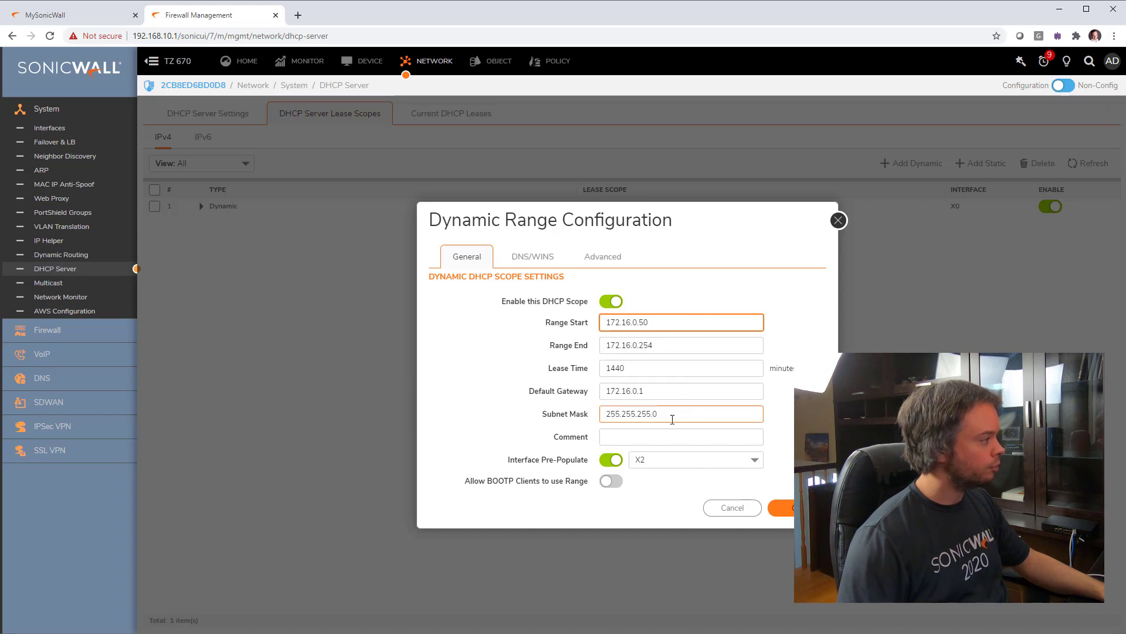
# Review the scope's DNS/WINS and Advanced settings unchanged, then save the X2 scope.
pyautogui.click(531, 259)
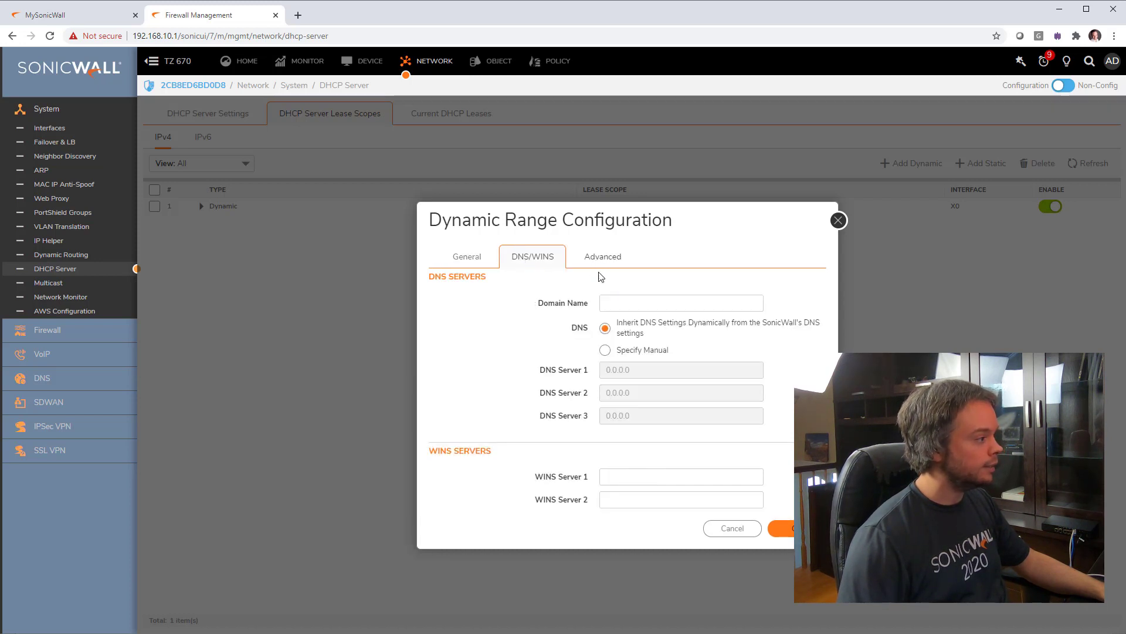
pyautogui.moveTo(623, 324); pyautogui.dragTo(743, 330)
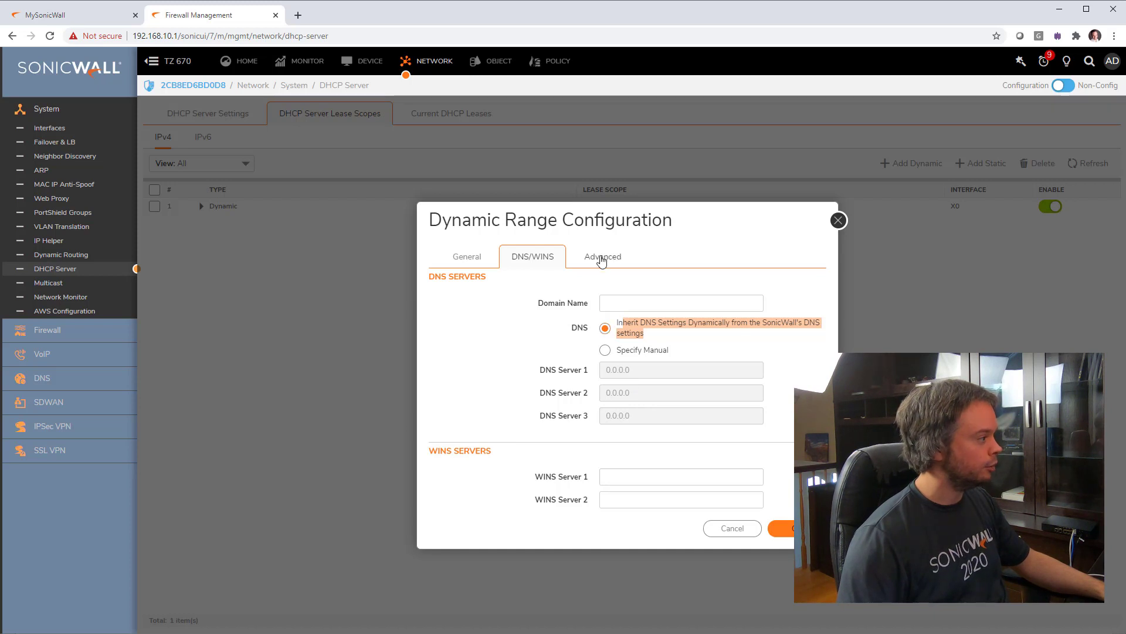
pyautogui.click(601, 258)
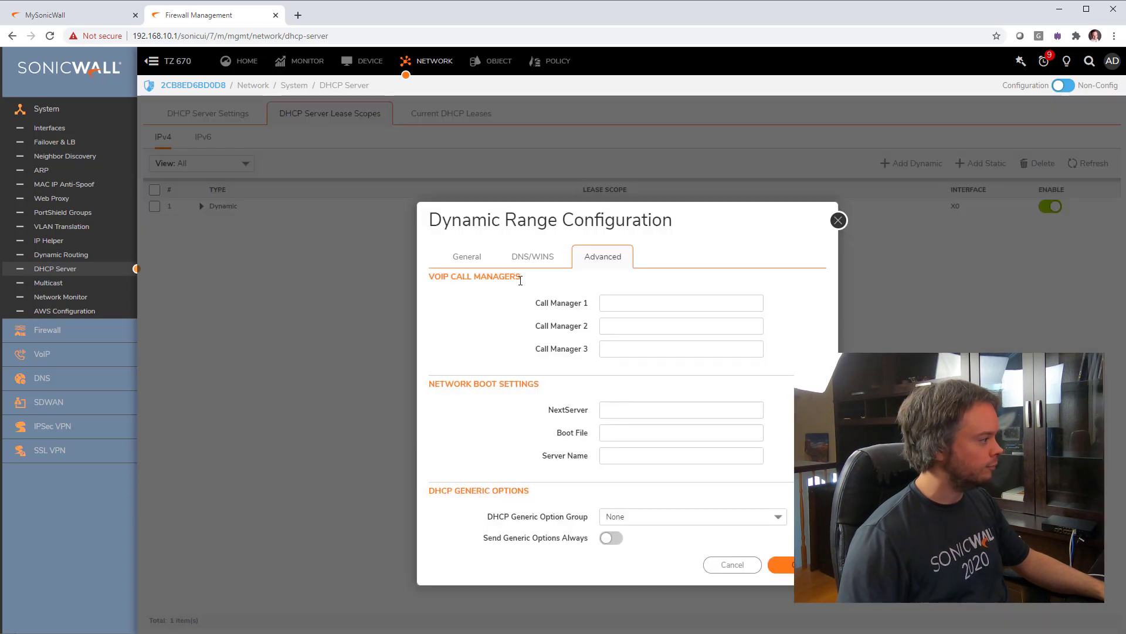
pyautogui.click(680, 518)
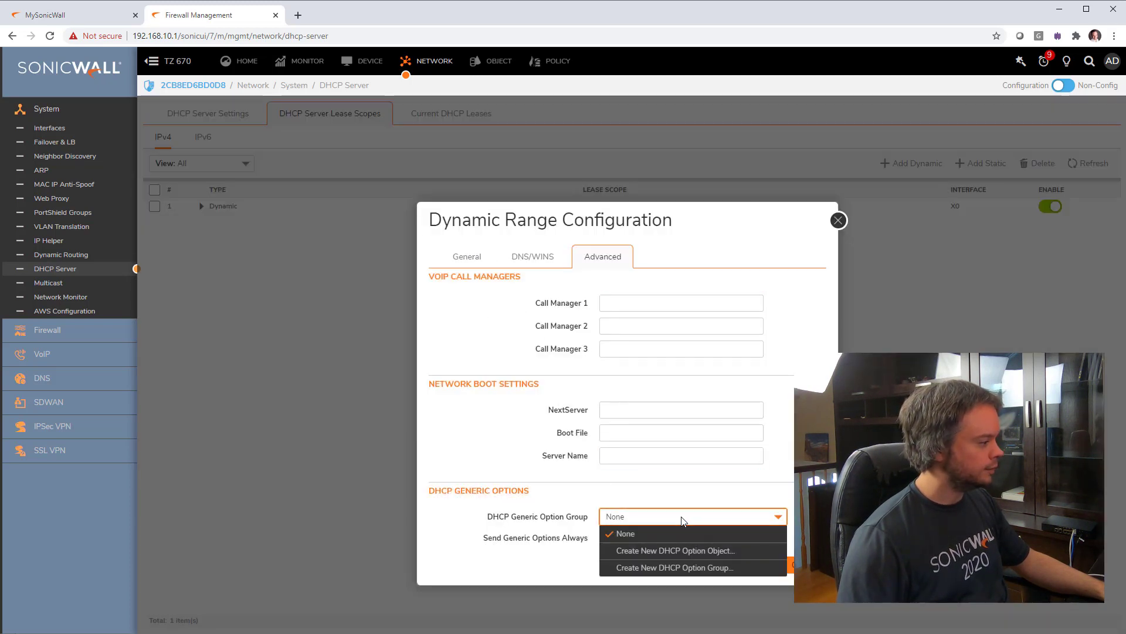
pyautogui.click(533, 452)
pyautogui.click(464, 257)
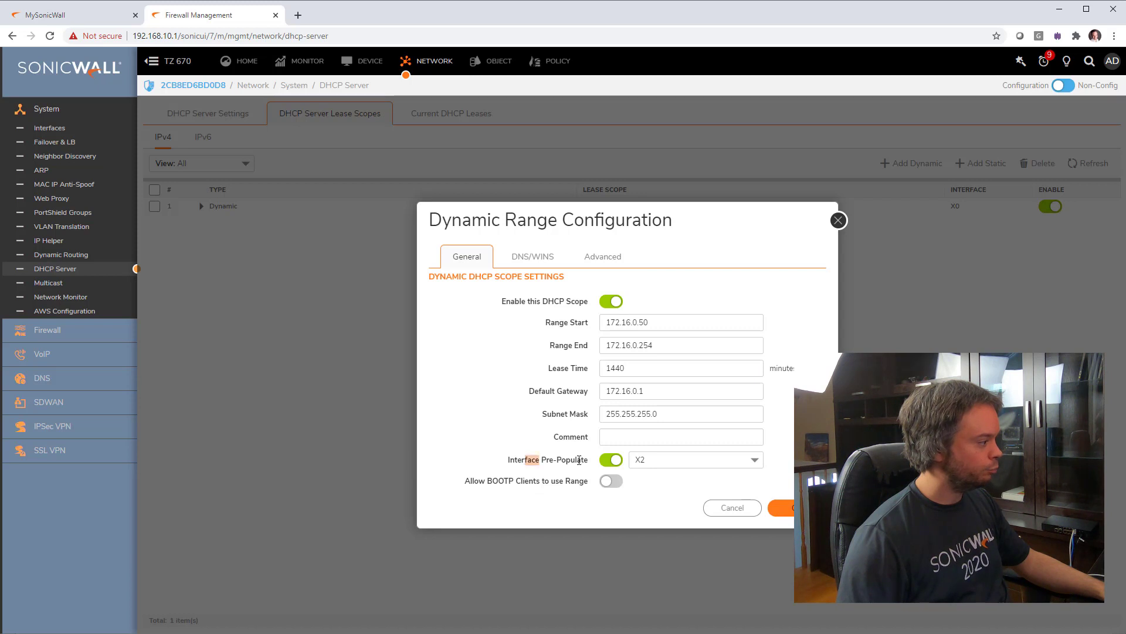
pyautogui.moveTo(525, 460); pyautogui.dragTo(656, 467)
pyautogui.click(653, 322)
pyautogui.doubleClick(641, 322)
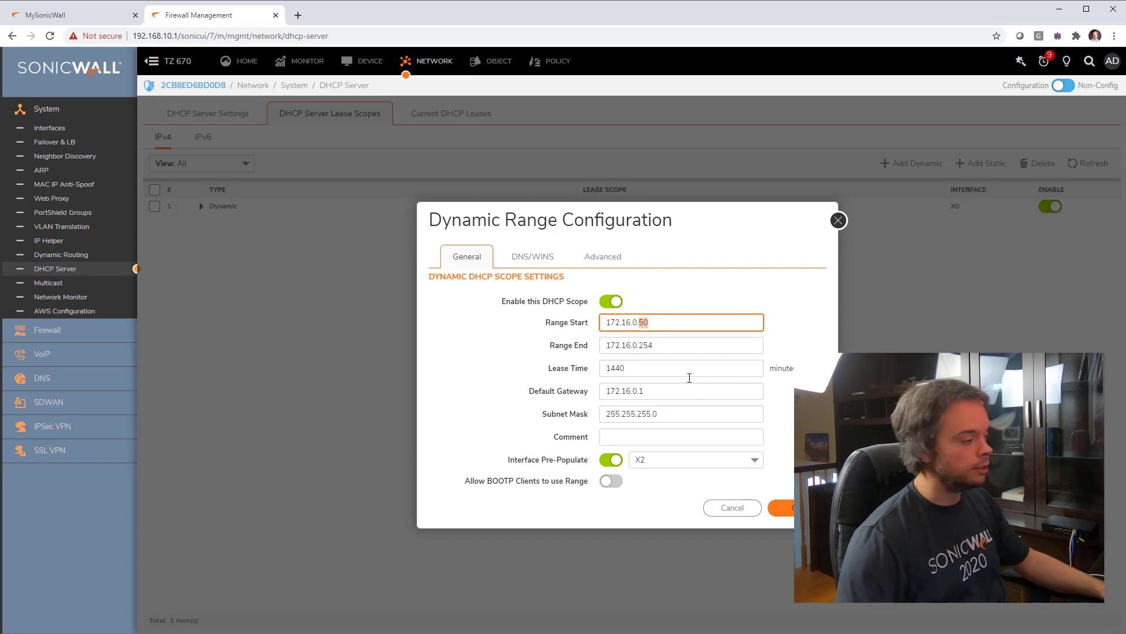
pyautogui.click(810, 507)
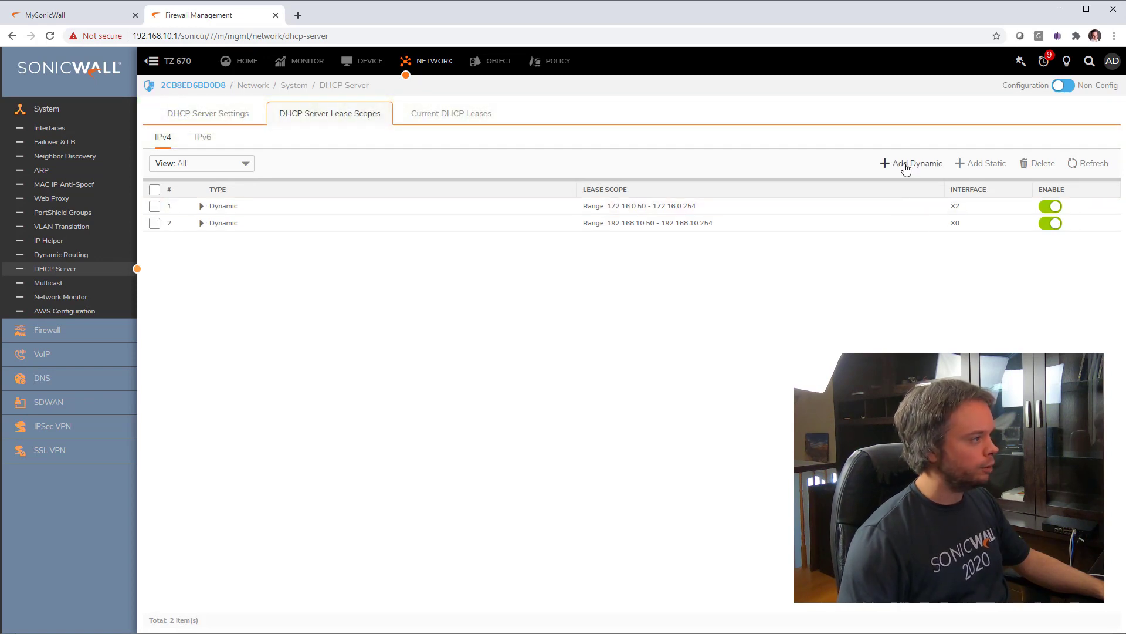
# Add a dynamic scope pre-populated from X3:V300 with range start 10.10.10.50 and save it.
pyautogui.click(910, 164)
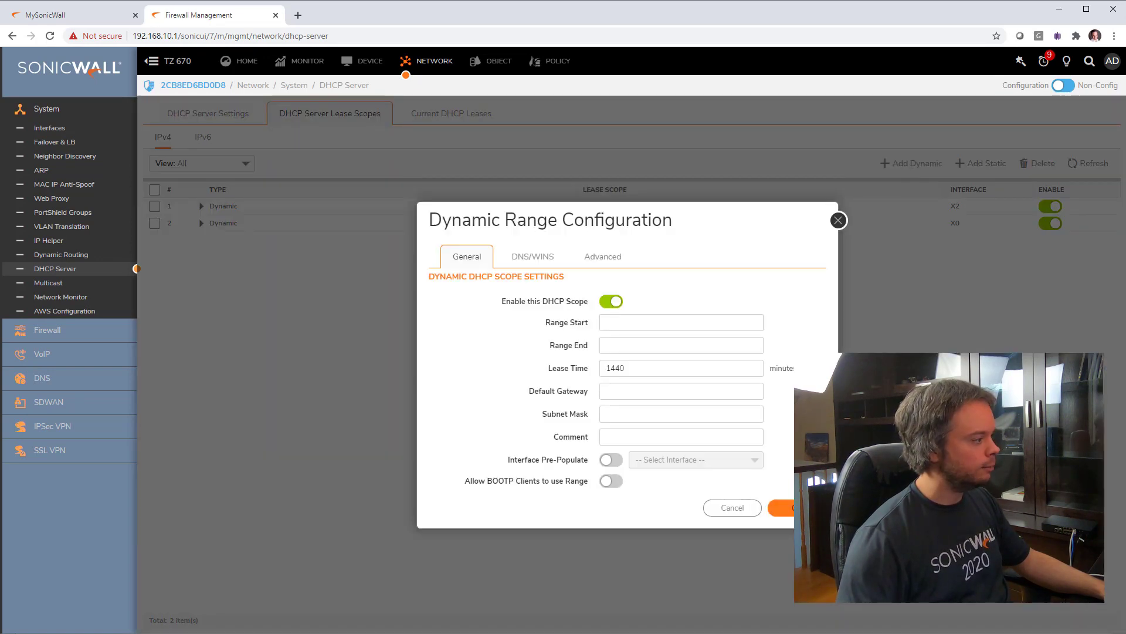
pyautogui.click(610, 460)
pyautogui.click(689, 463)
pyautogui.click(694, 523)
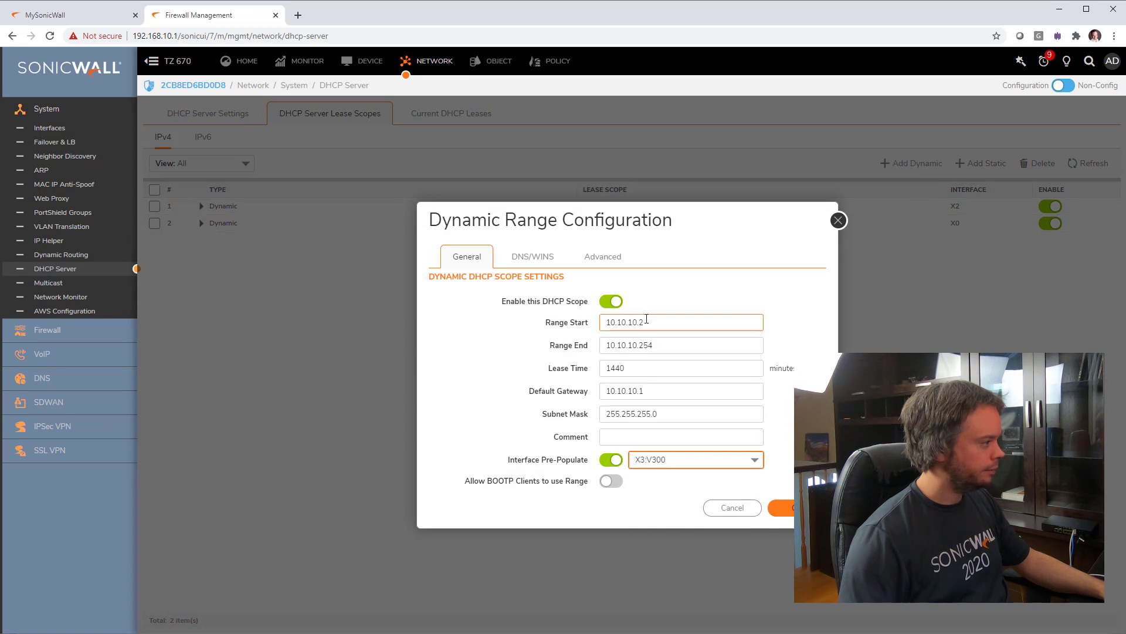
pyautogui.click(669, 326)
pyautogui.press('BackSpace')
pyautogui.write('50')
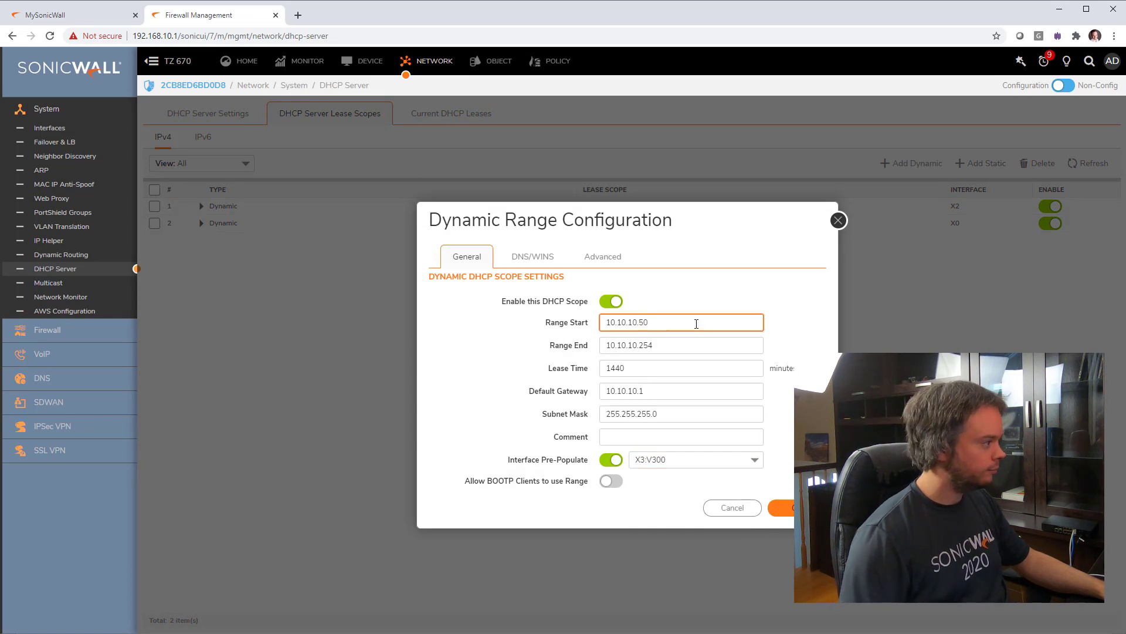
pyautogui.click(786, 509)
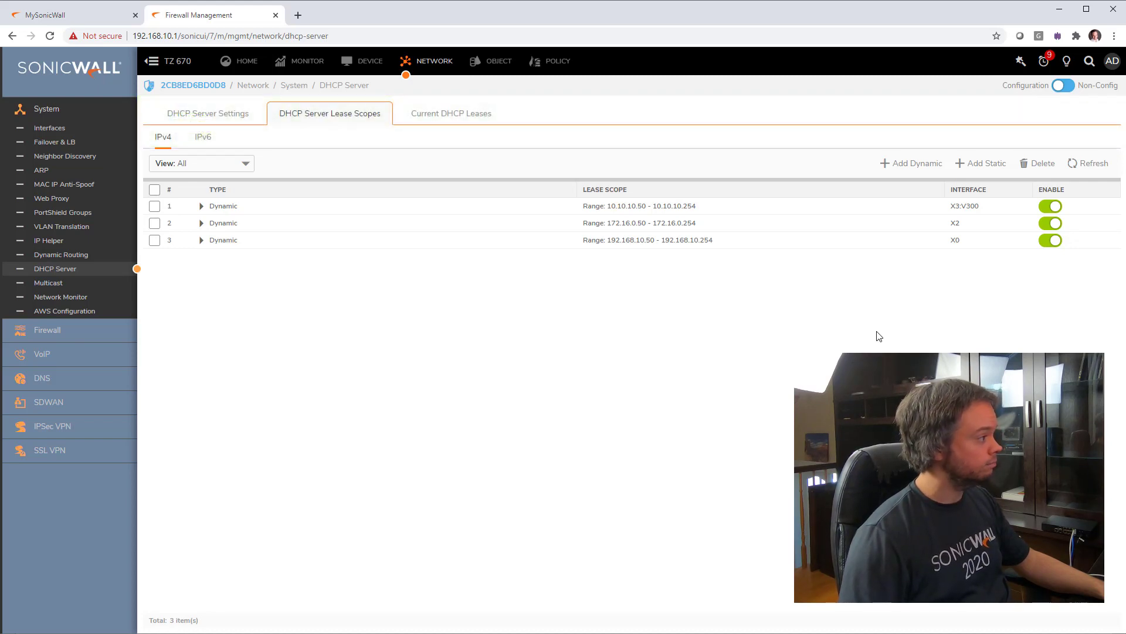
pyautogui.click(988, 164)
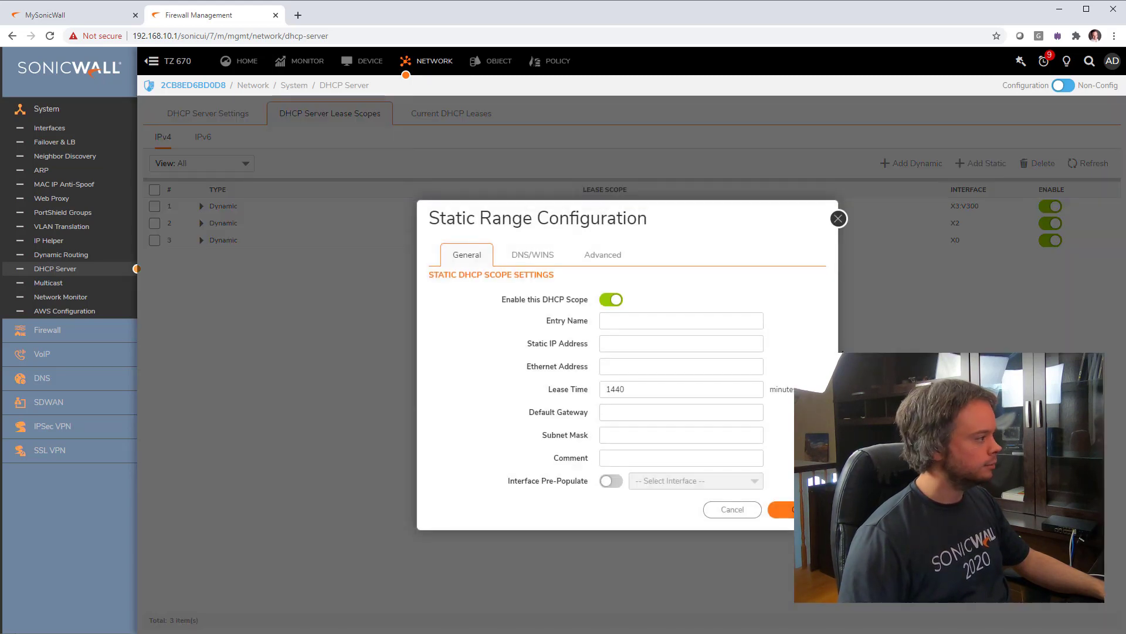
pyautogui.click(610, 481)
pyautogui.click(671, 480)
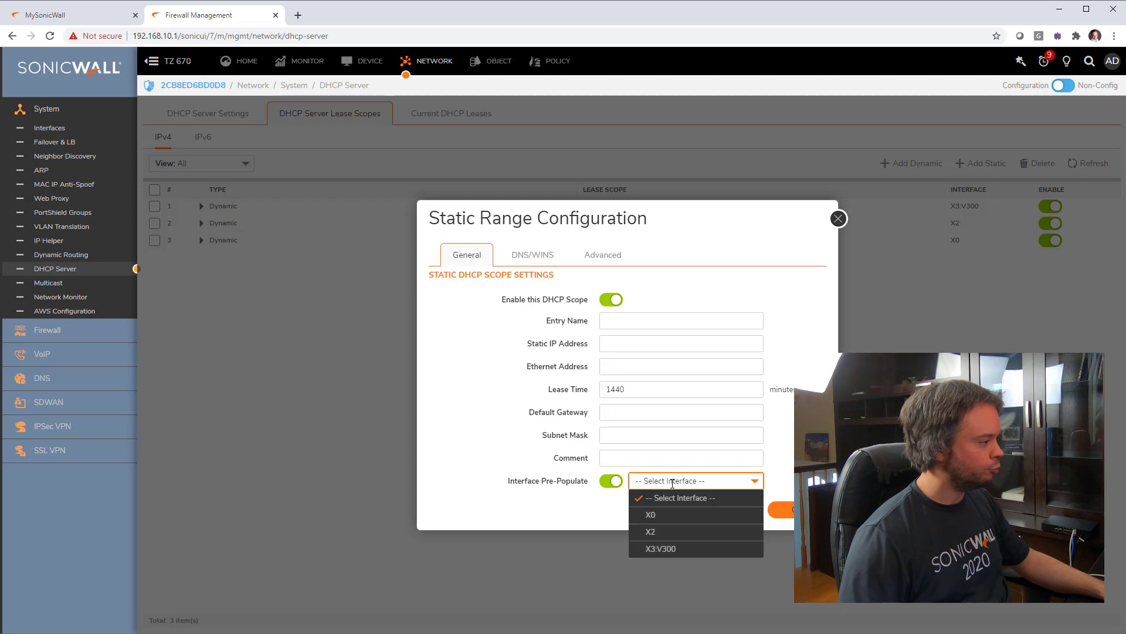
pyautogui.click(672, 530)
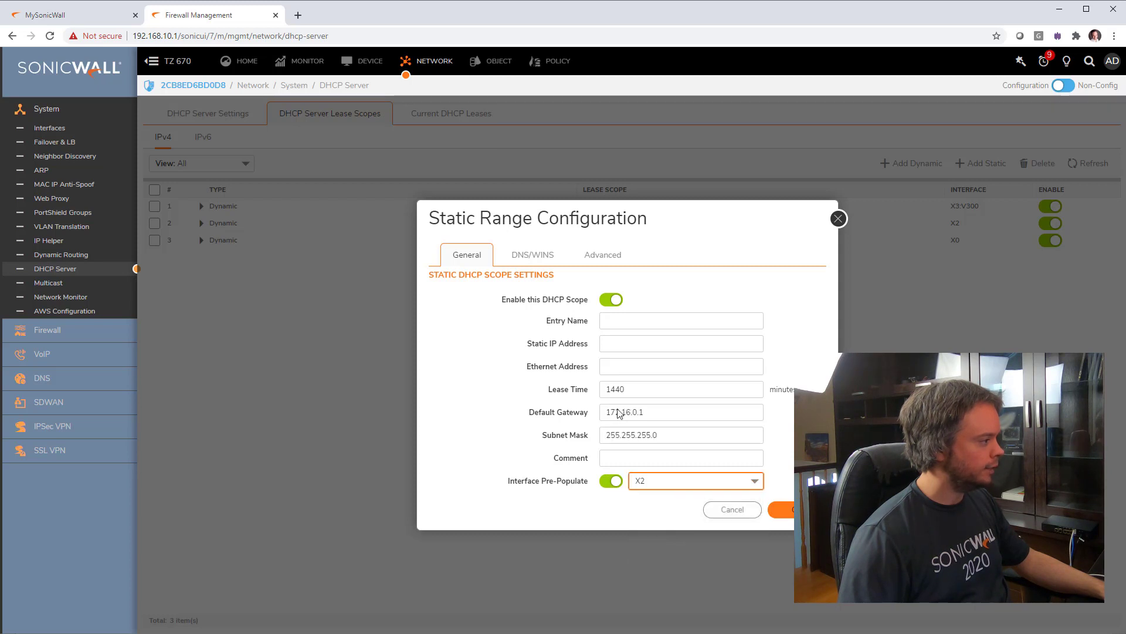
pyautogui.click(636, 321)
pyautogui.click(634, 351)
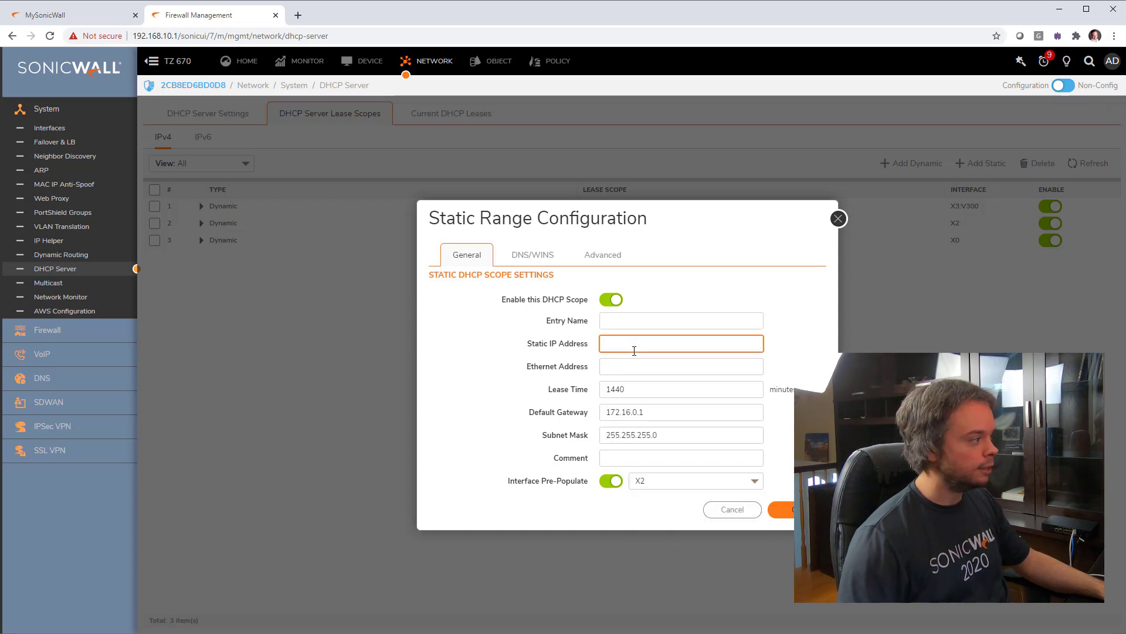
pyautogui.click(630, 368)
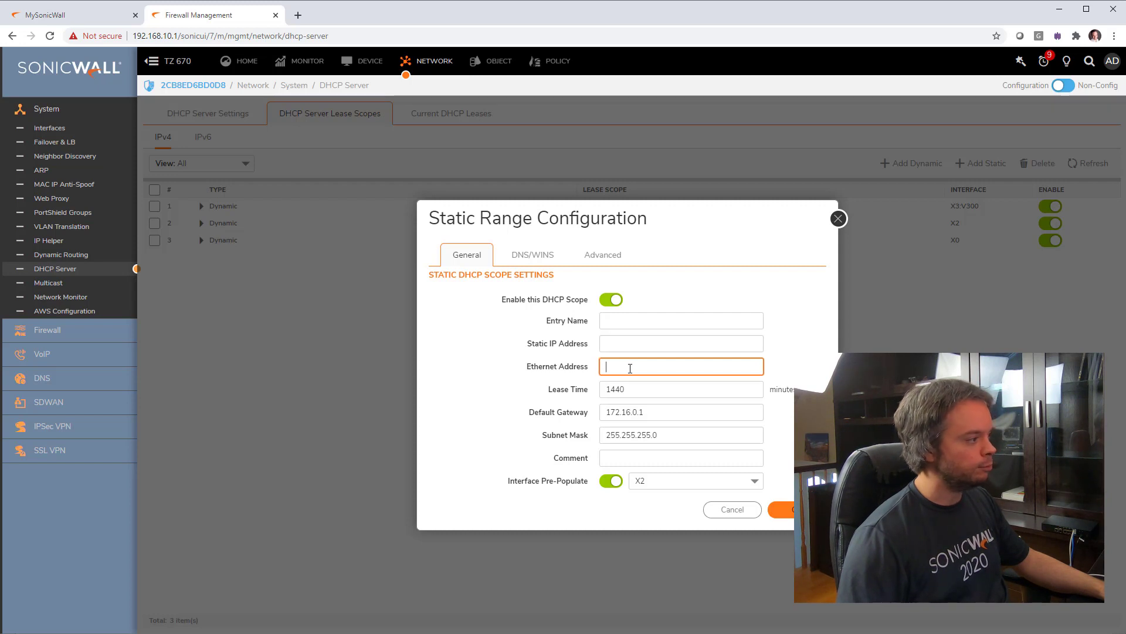
pyautogui.click(525, 258)
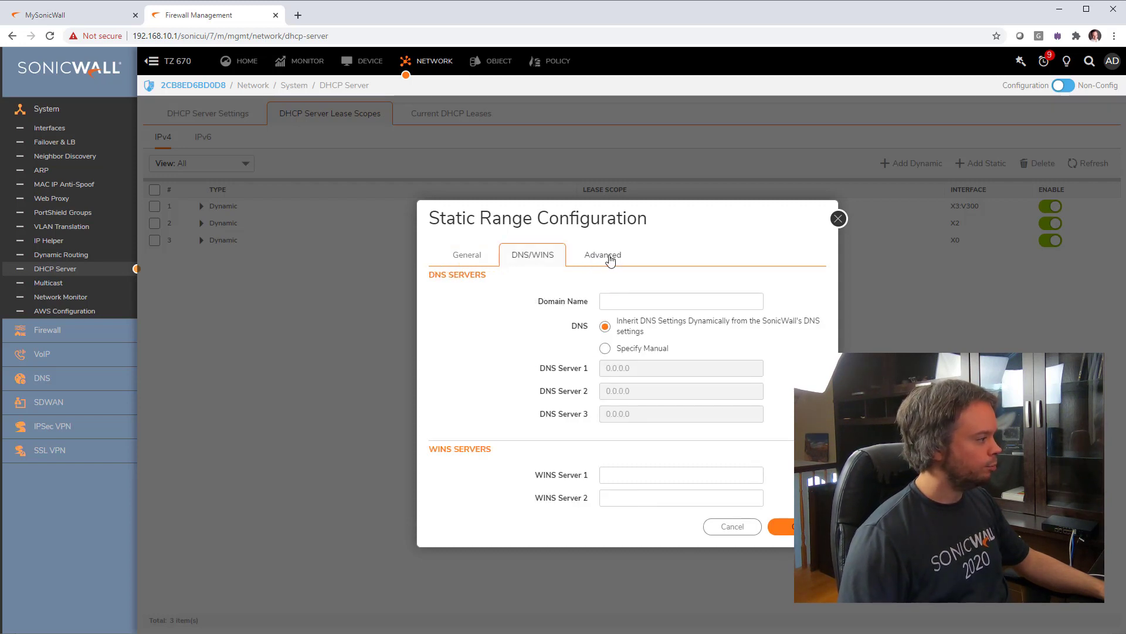
pyautogui.click(610, 260)
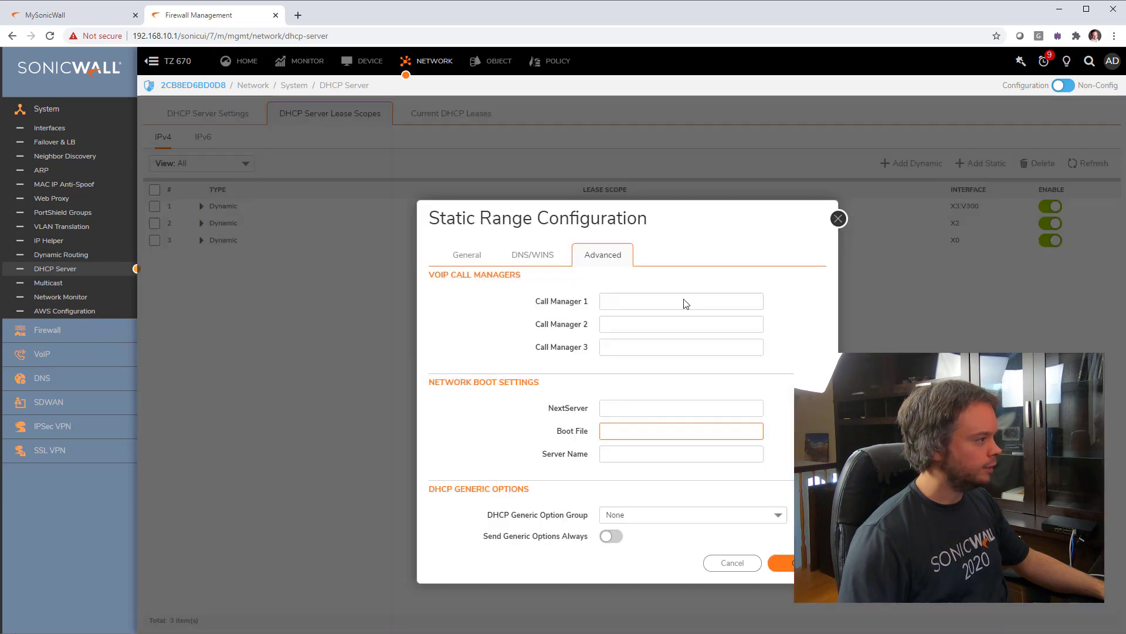
pyautogui.click(837, 219)
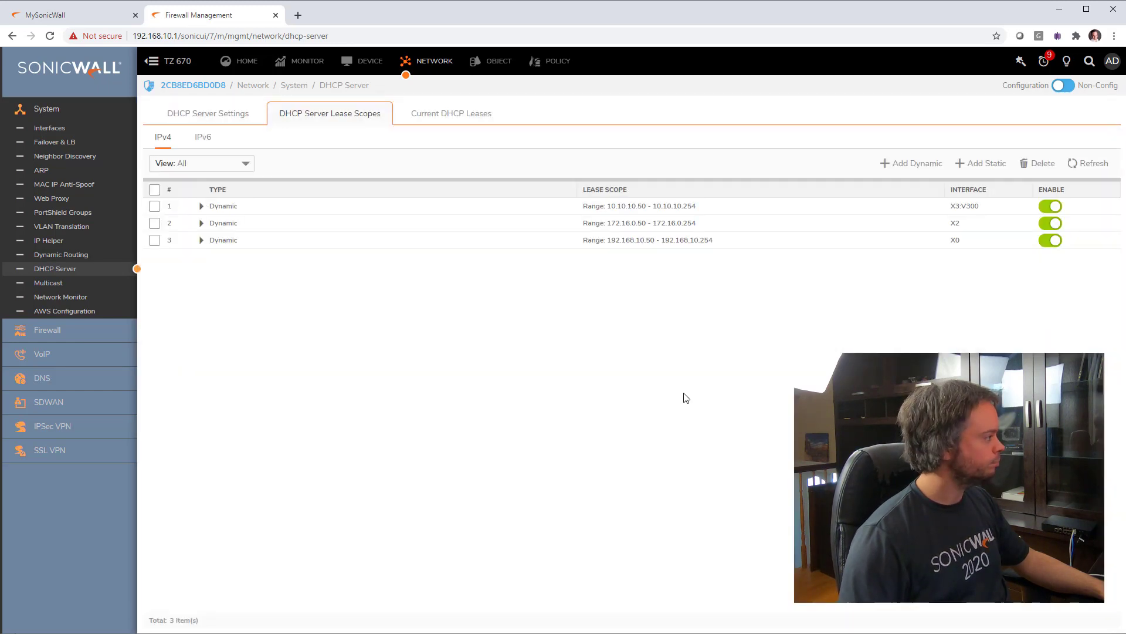
# Check the current DHCP leases, then go to the firewall's Access Rules page.
pyautogui.click(444, 121)
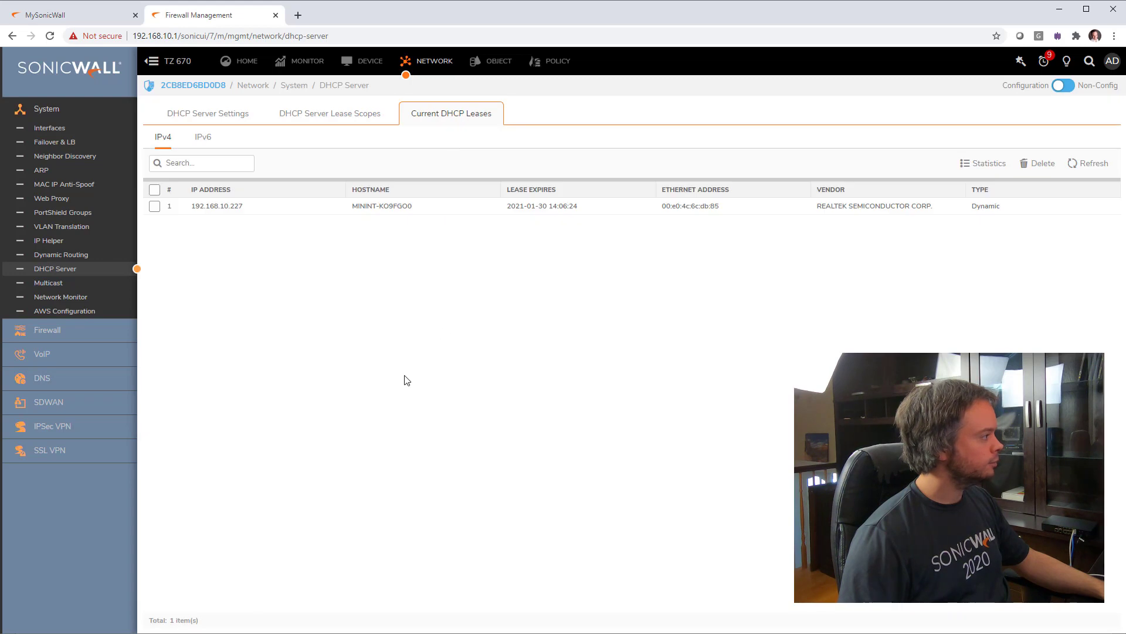
pyautogui.doubleClick(381, 207)
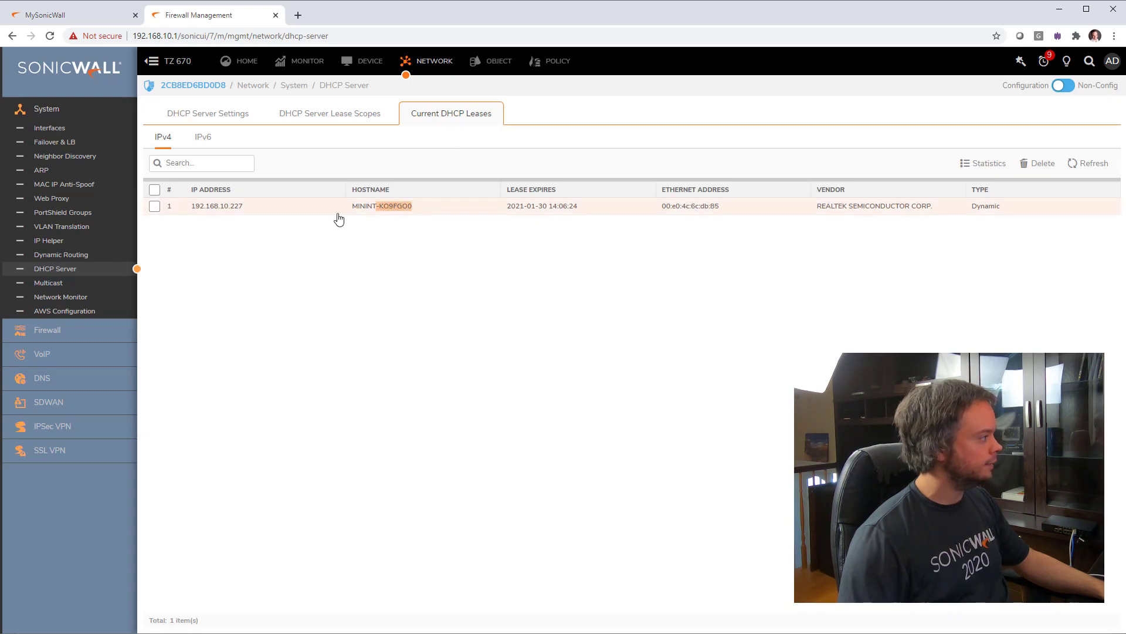
pyautogui.click(246, 219)
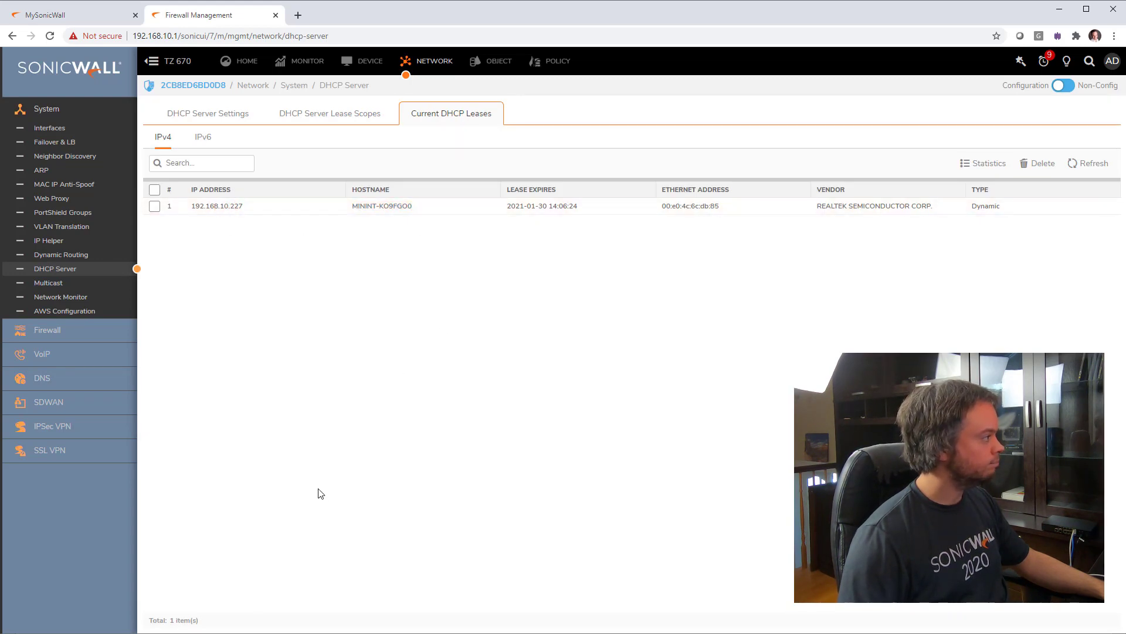
pyautogui.click(231, 117)
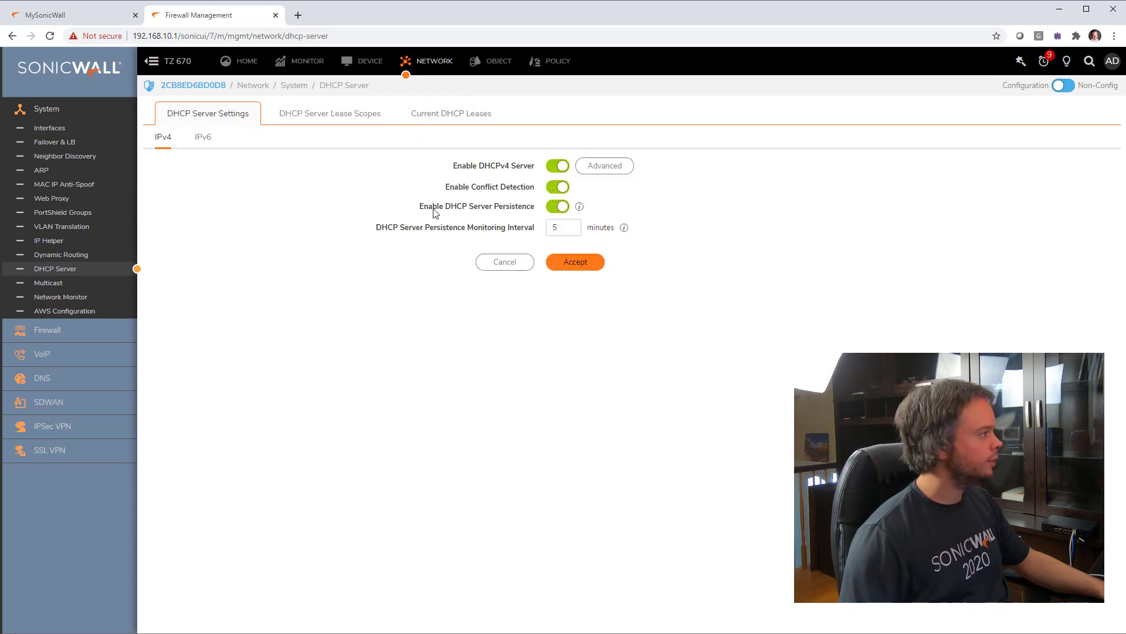
pyautogui.click(546, 65)
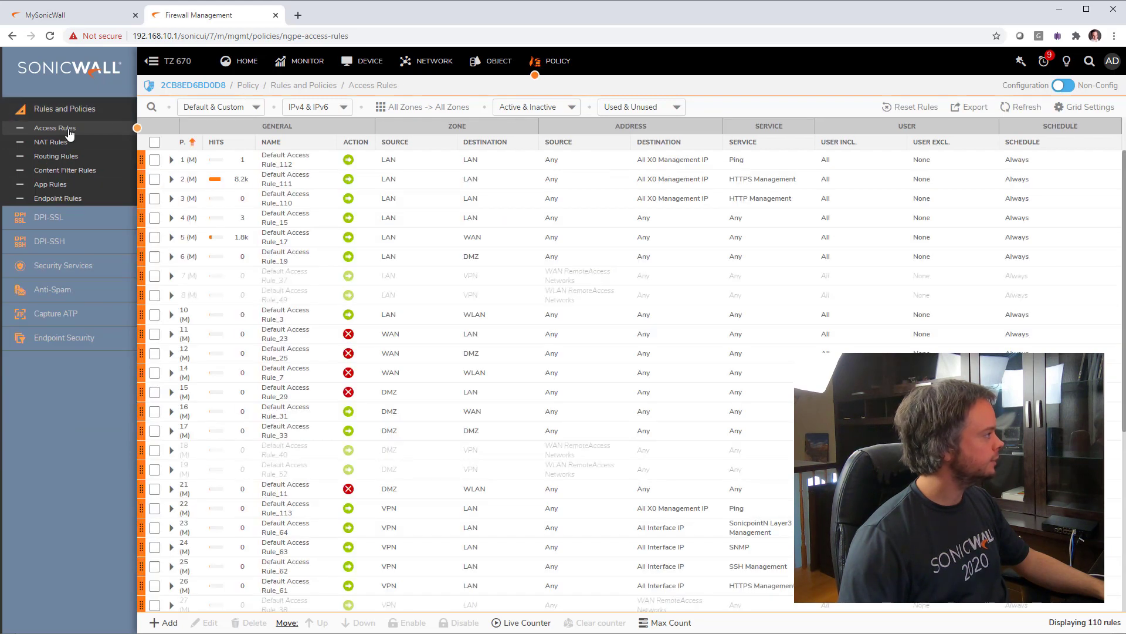
# Filter the access rules to LAN → WAN in the Zone Matrix Selector, then open a new browser tab.
pyautogui.click(385, 113)
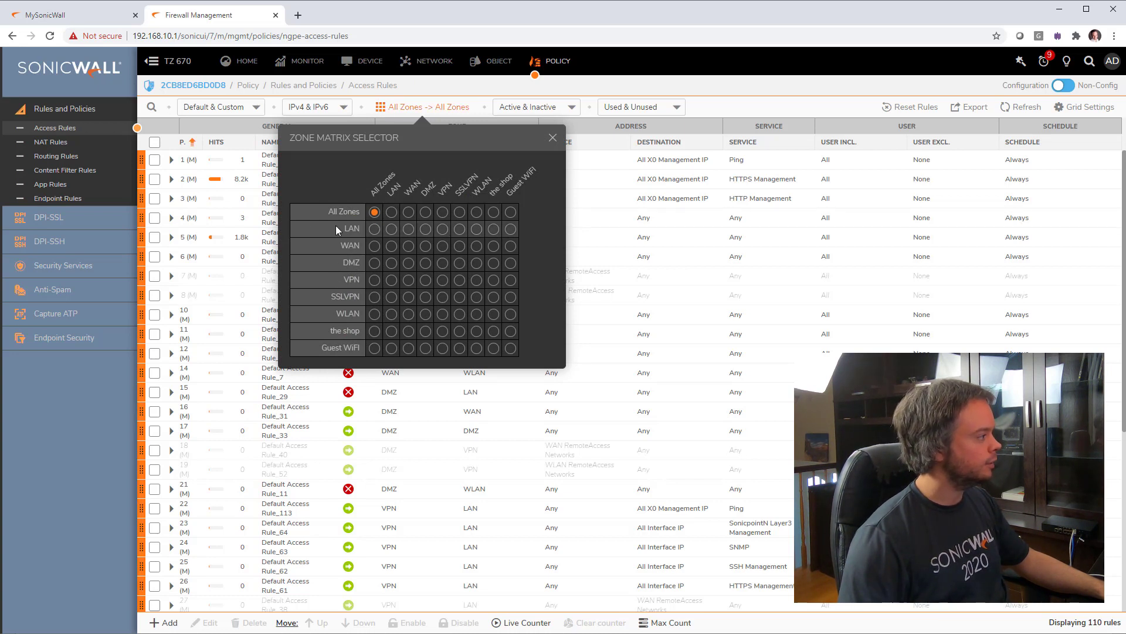
pyautogui.moveTo(335, 225); pyautogui.dragTo(359, 229)
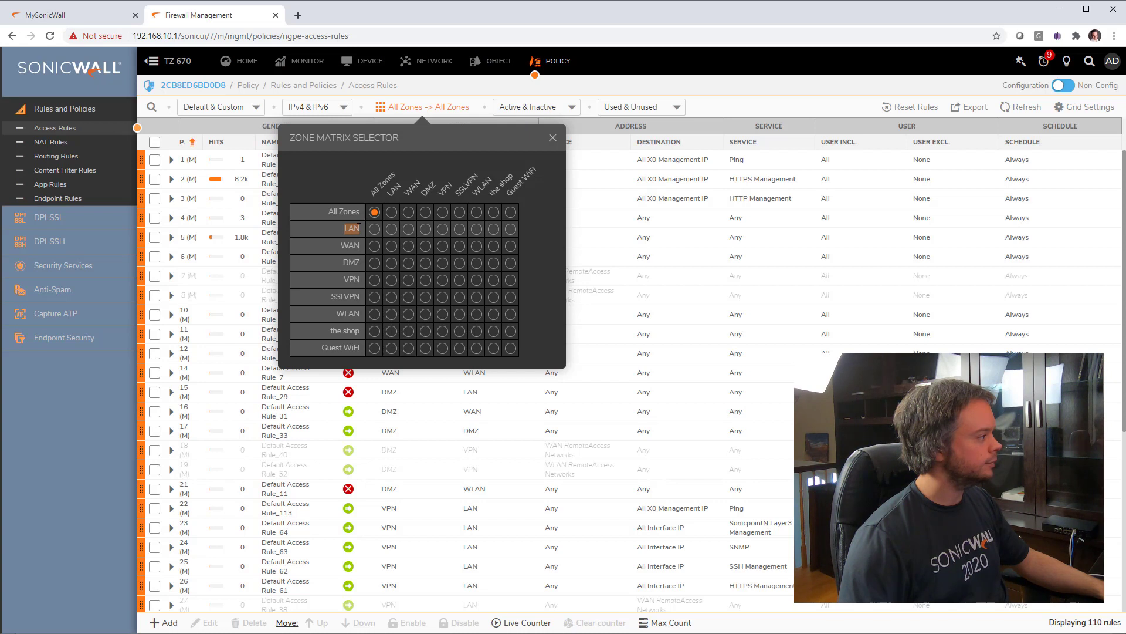
pyautogui.click(408, 229)
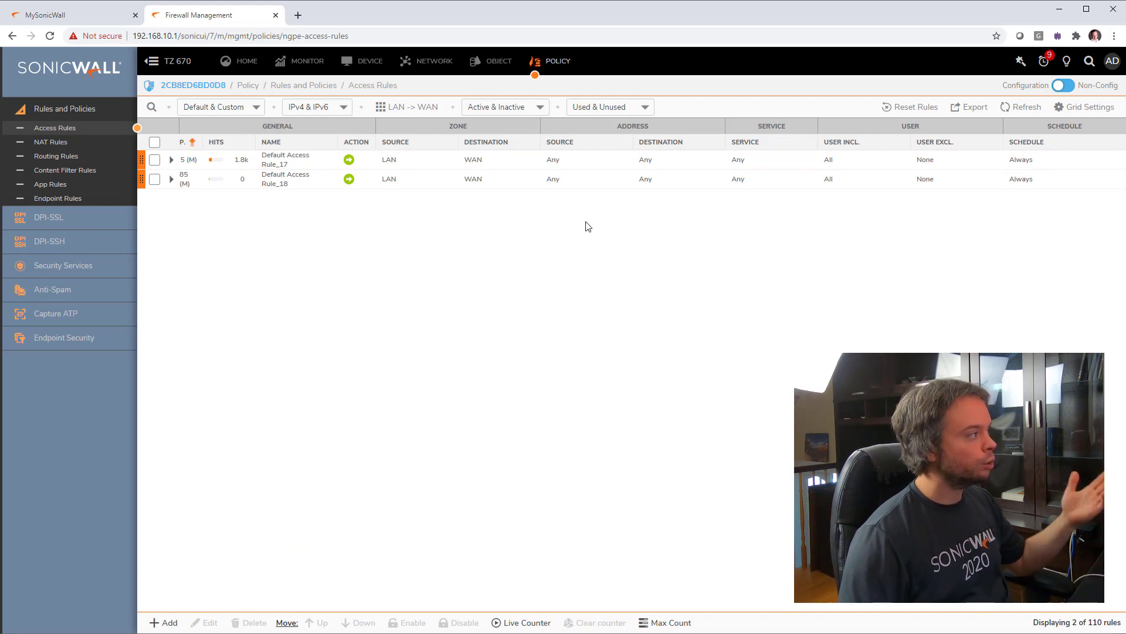
pyautogui.click(298, 15)
pyautogui.write('face')
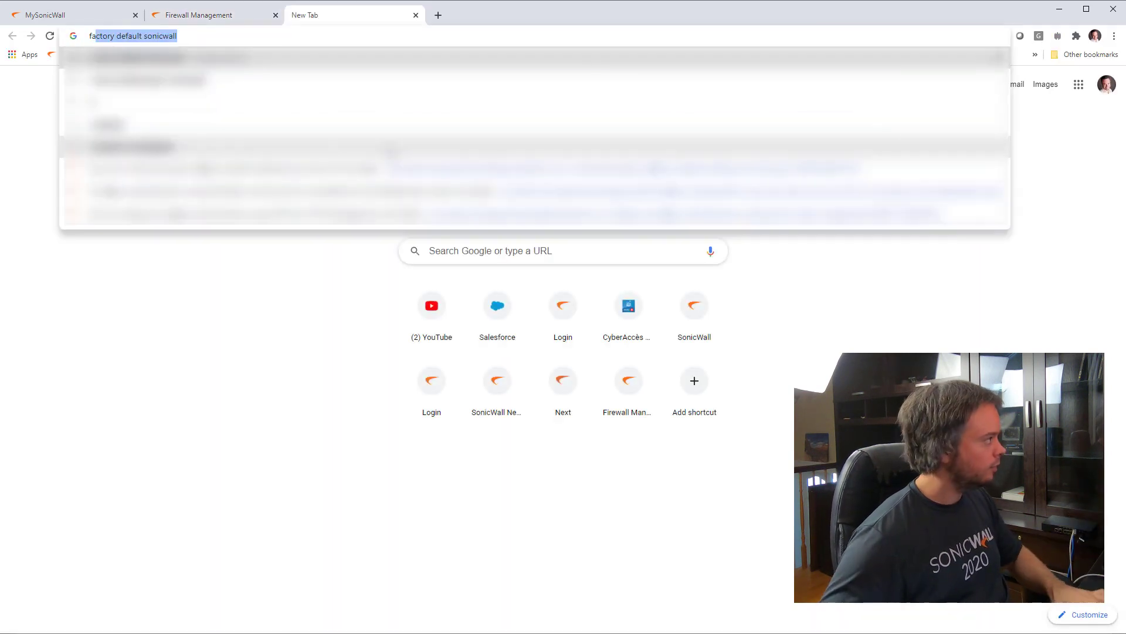
pyautogui.press('Return')
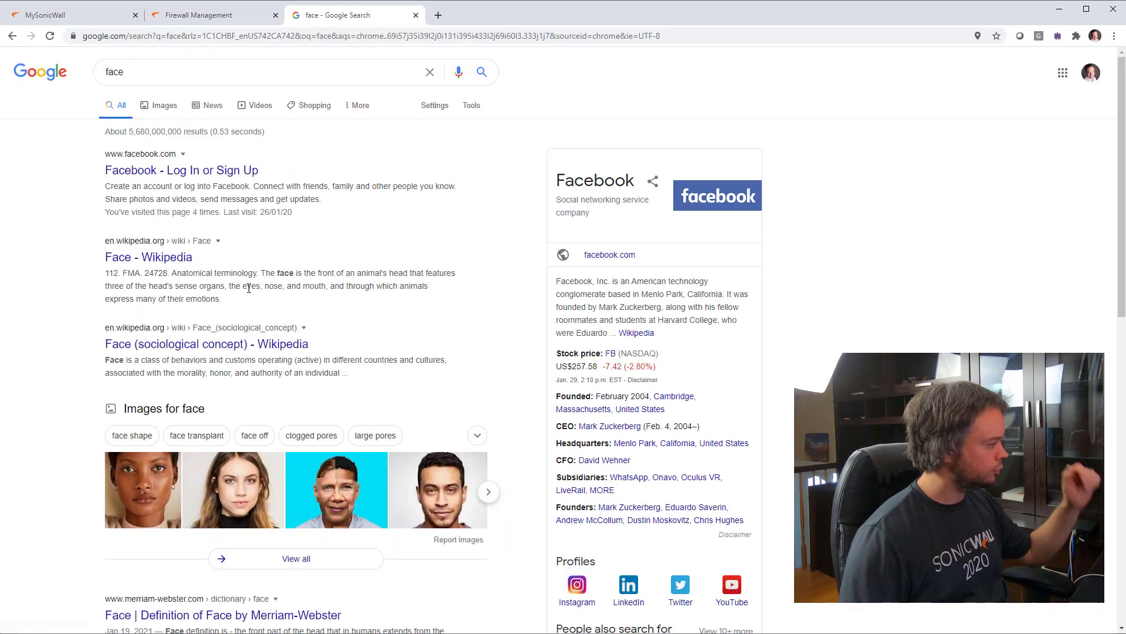
pyautogui.click(416, 14)
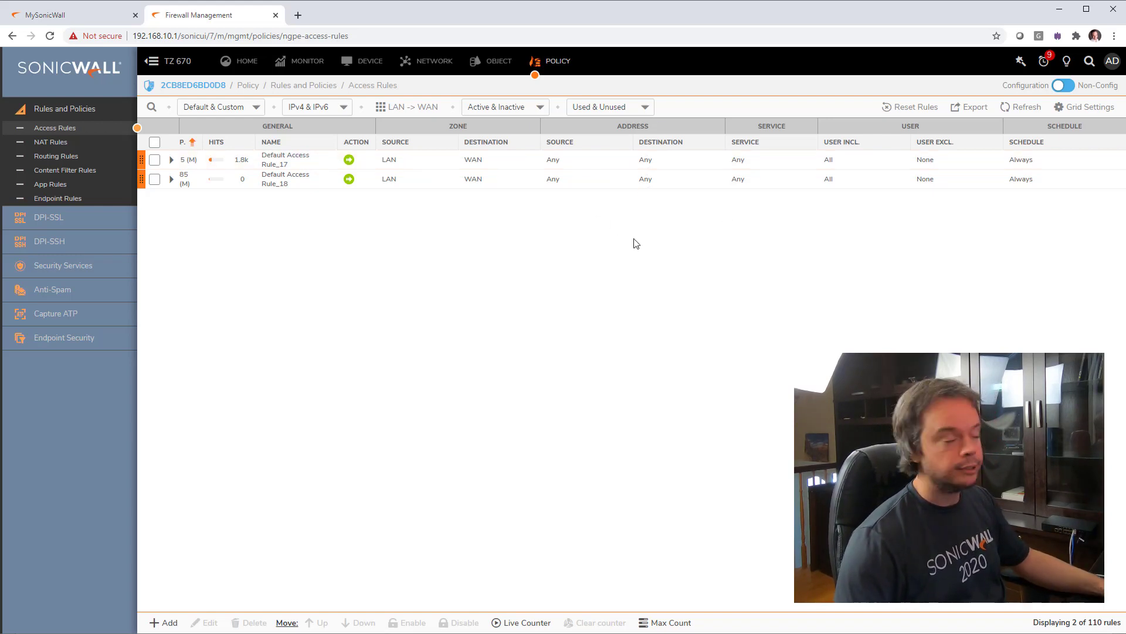
# Filter the access rules to the shop → WAN, find none, and start adding a rule.
pyautogui.click(379, 106)
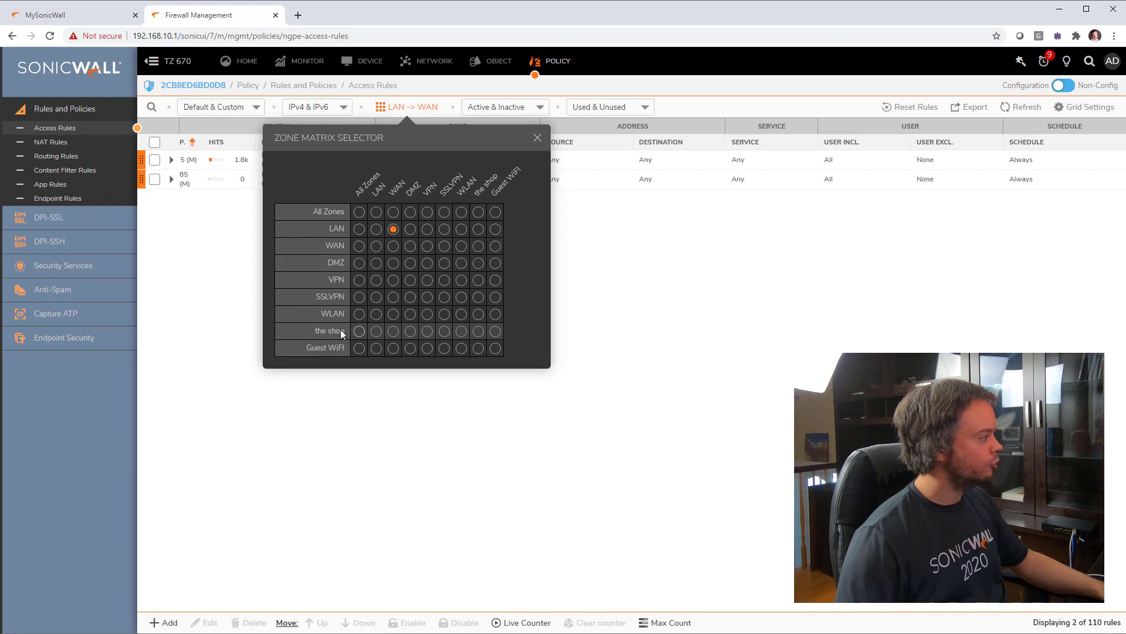
pyautogui.click(394, 331)
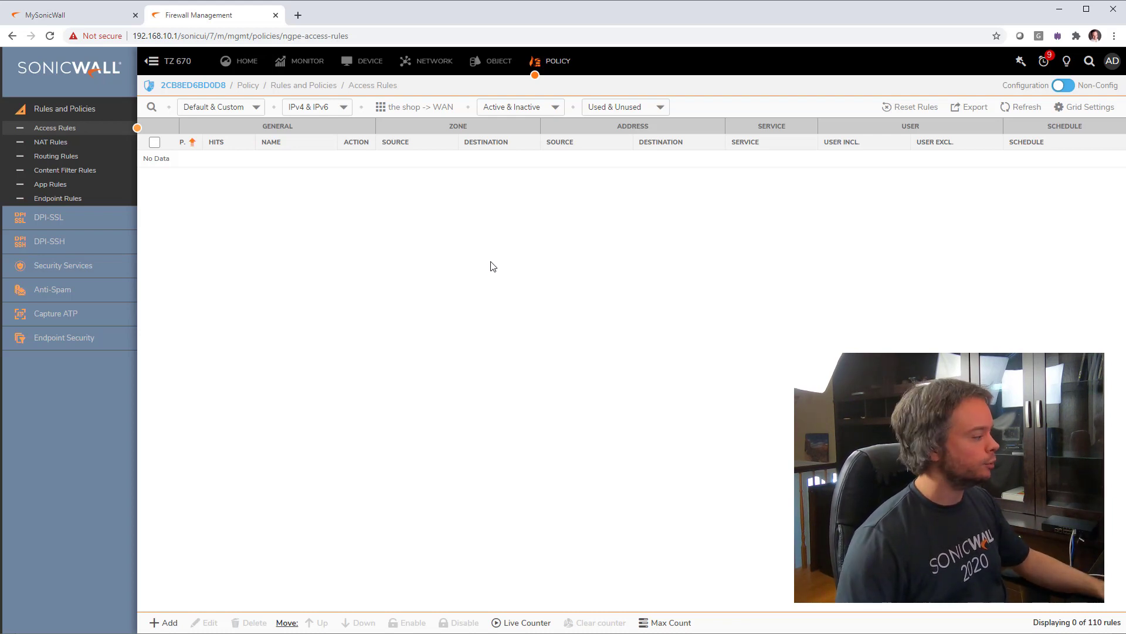
pyautogui.click(170, 623)
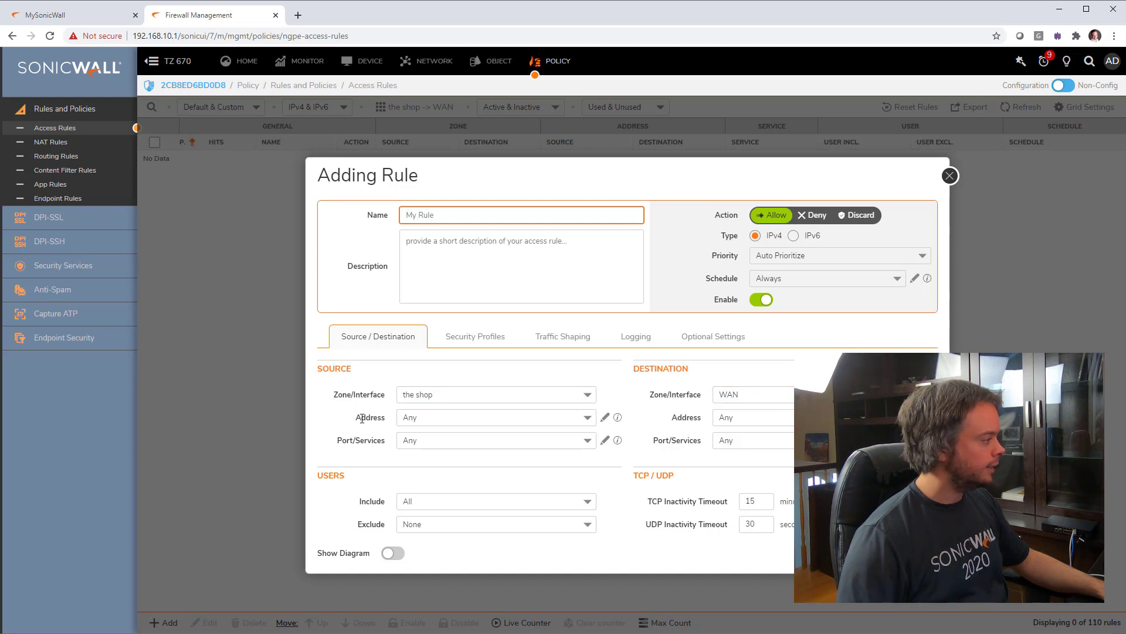
# Review the draft rule: Allow from the shop to WAN with Any addresses and services.
pyautogui.moveTo(362, 418); pyautogui.dragTo(420, 418)
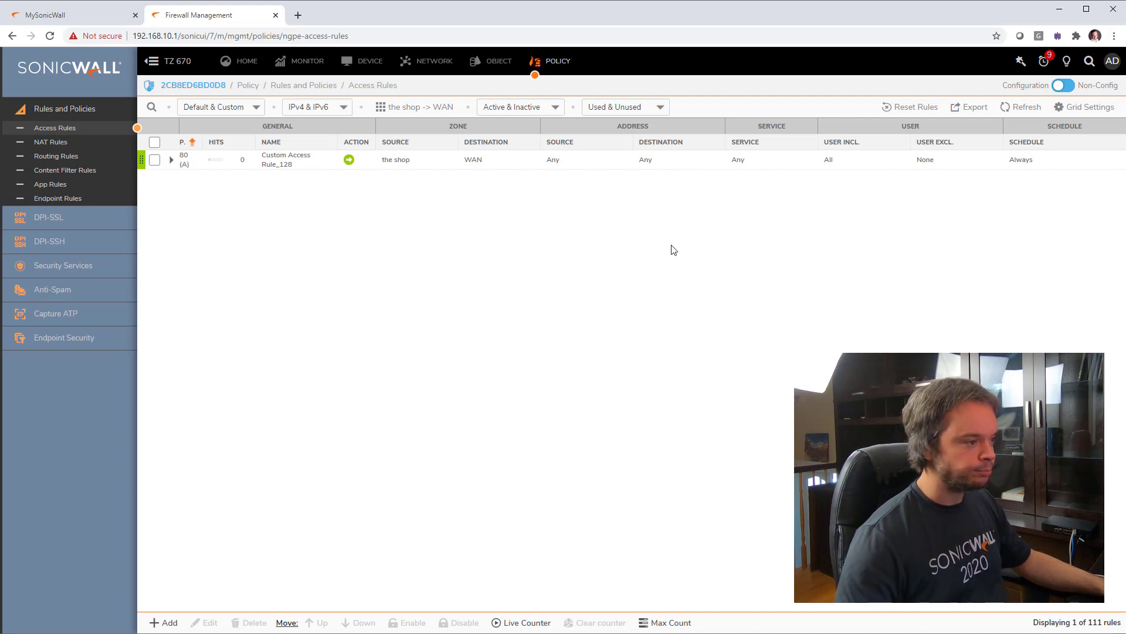
# Filter the access rules to the LAN → the shop zone pair in the Zone Matrix Selector.
pyautogui.click(384, 115)
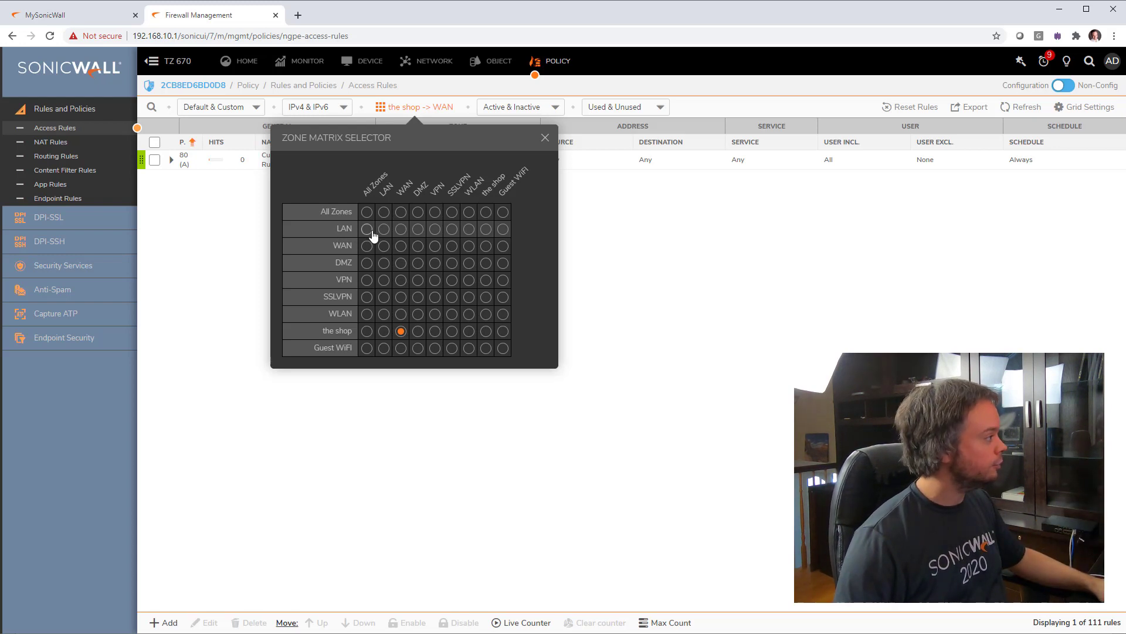
pyautogui.moveTo(338, 229); pyautogui.dragTo(347, 229)
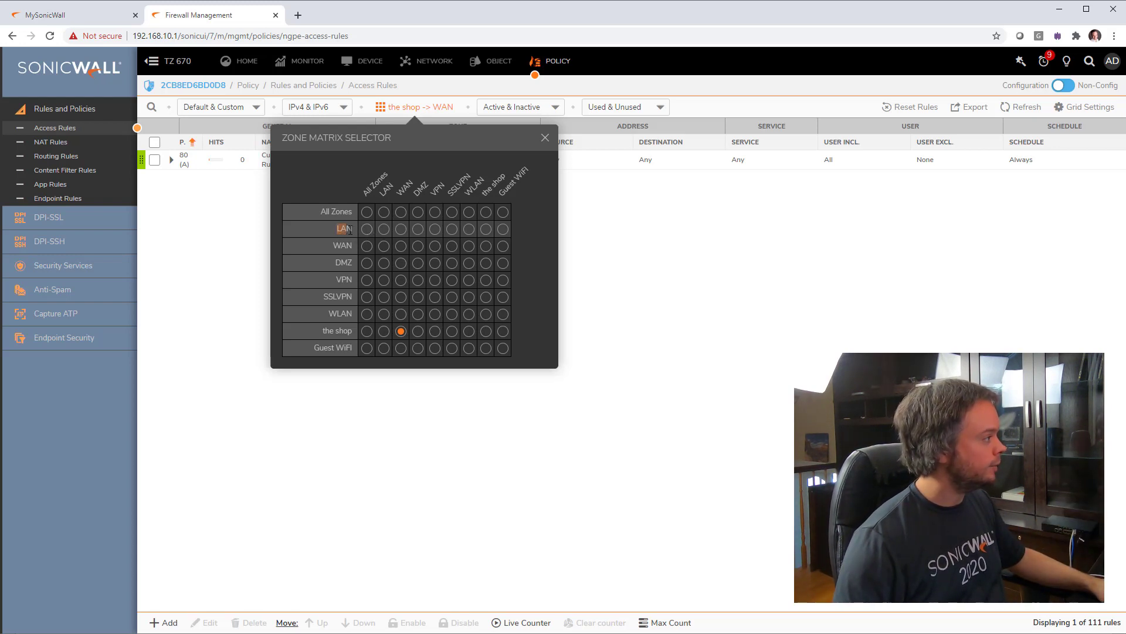
pyautogui.click(485, 230)
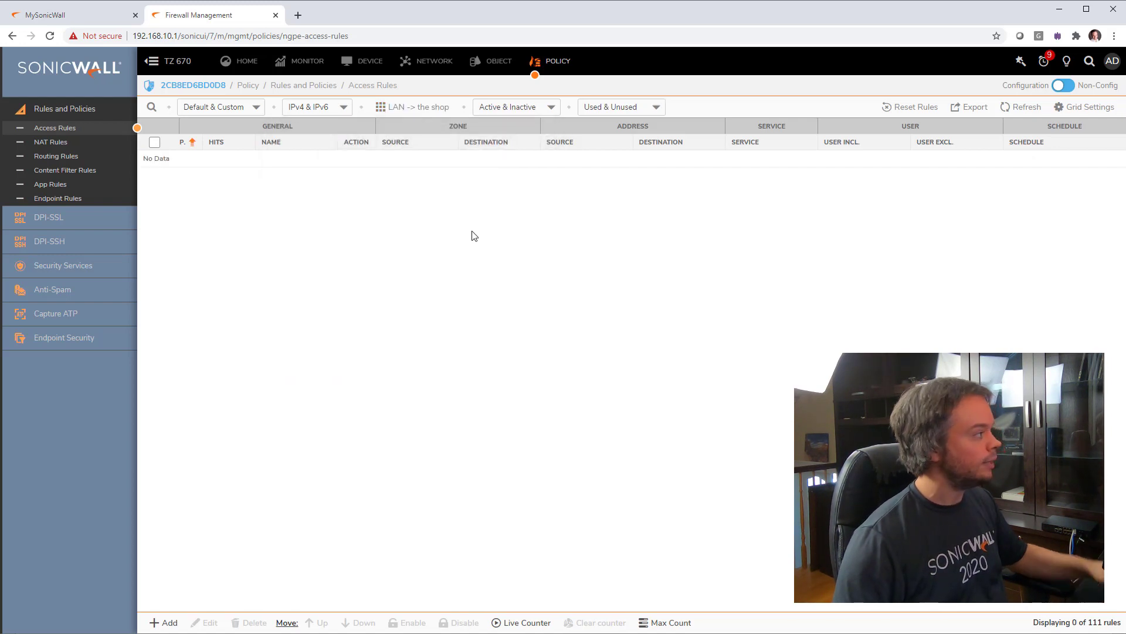
pyautogui.click(165, 622)
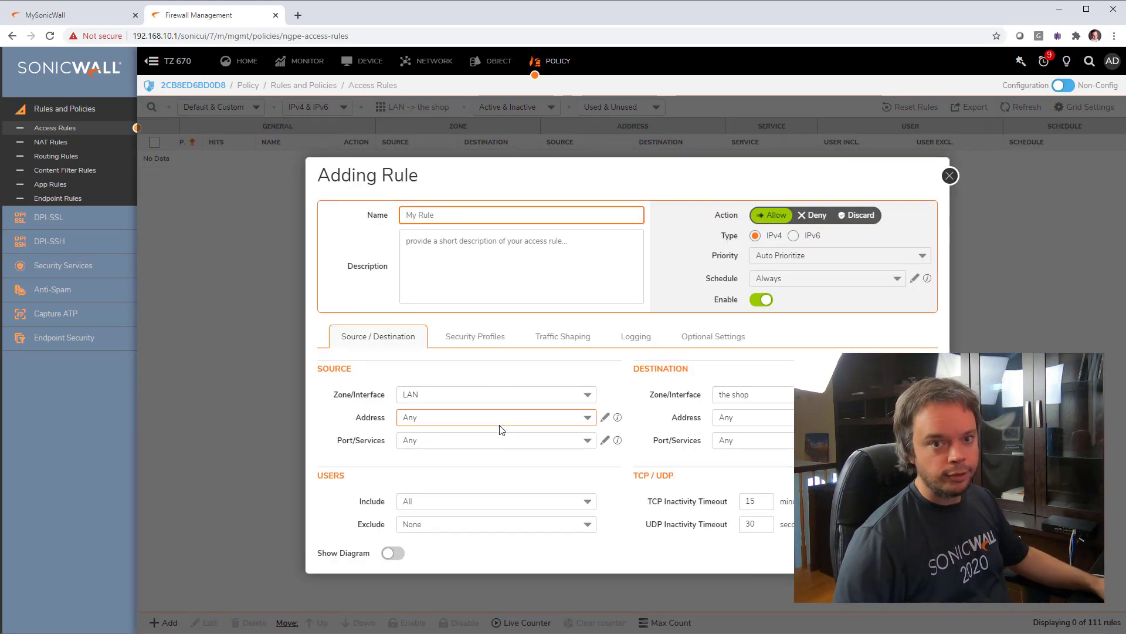
pyautogui.click(440, 418)
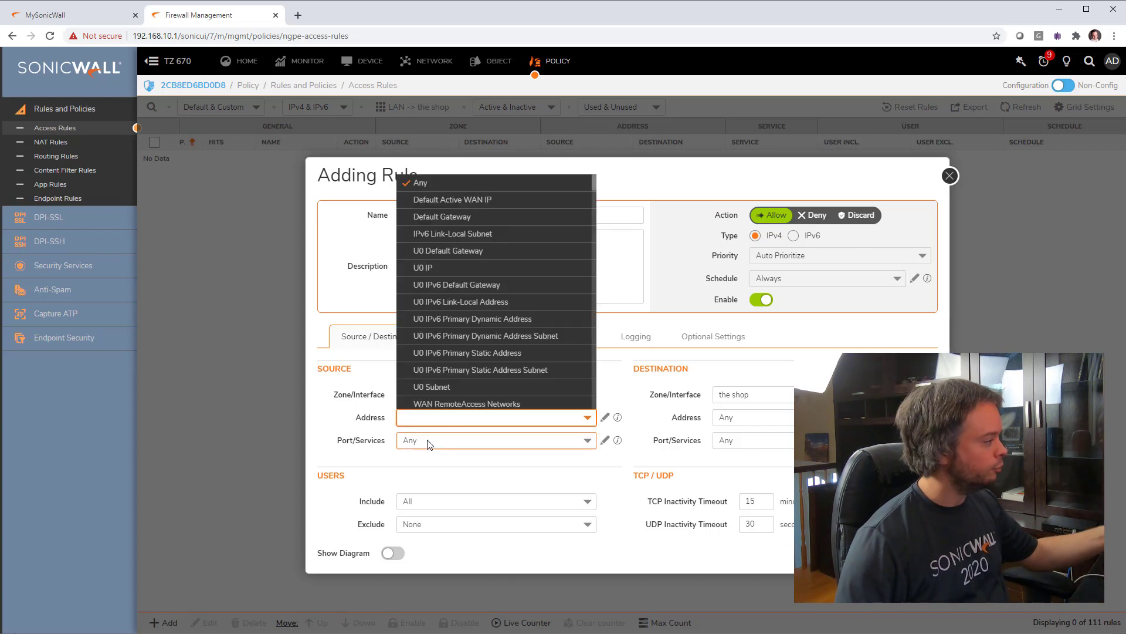
pyautogui.click(748, 422)
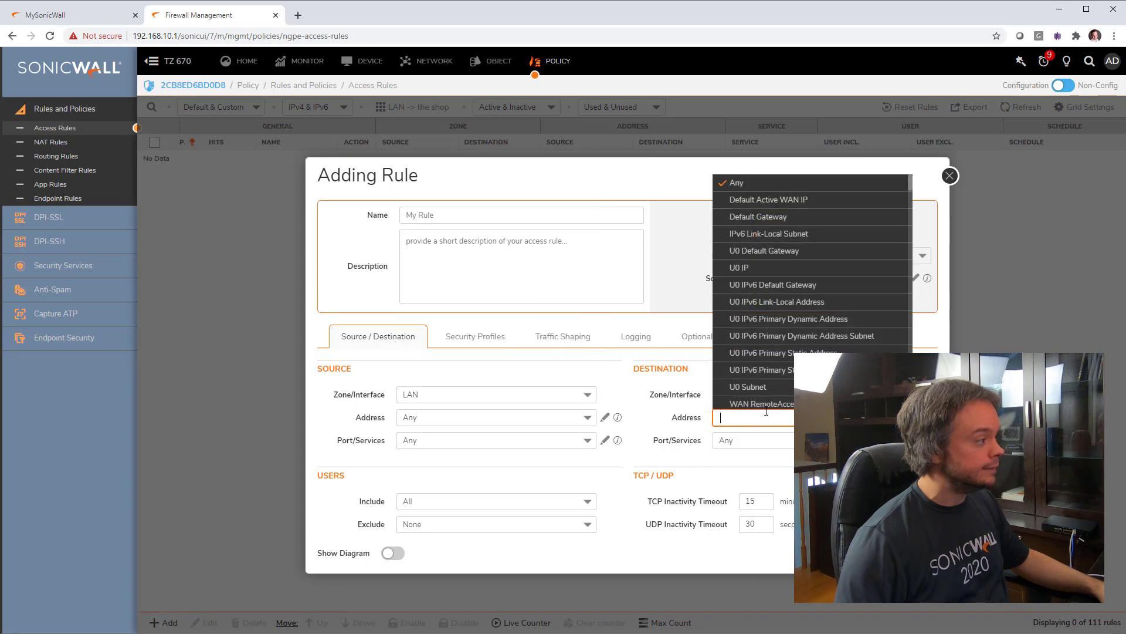
pyautogui.click(752, 441)
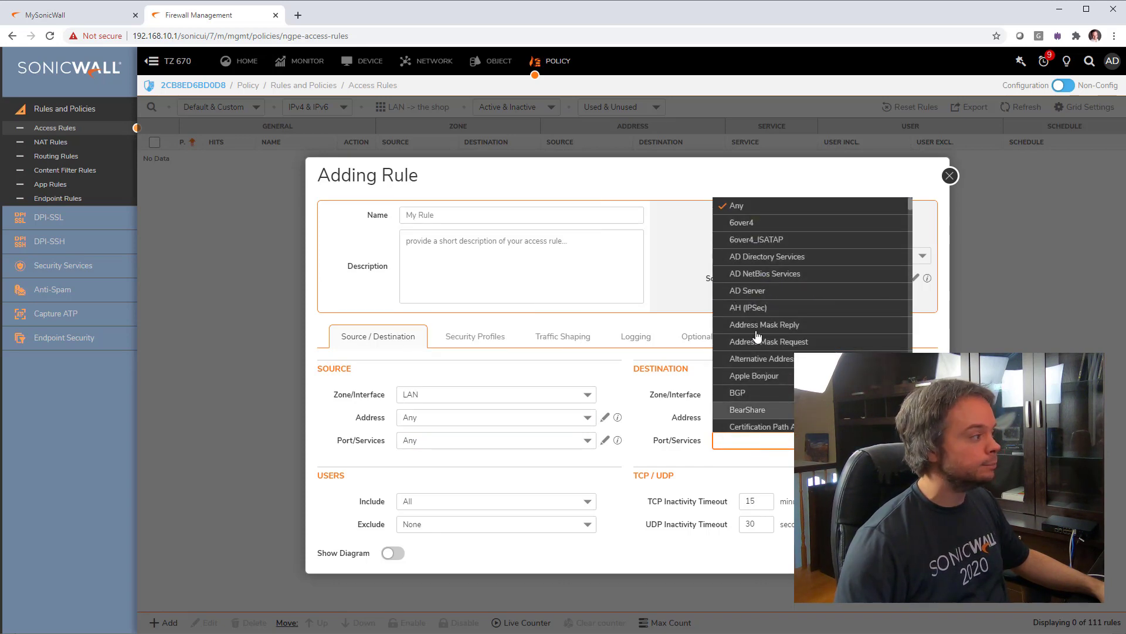
pyautogui.click(648, 466)
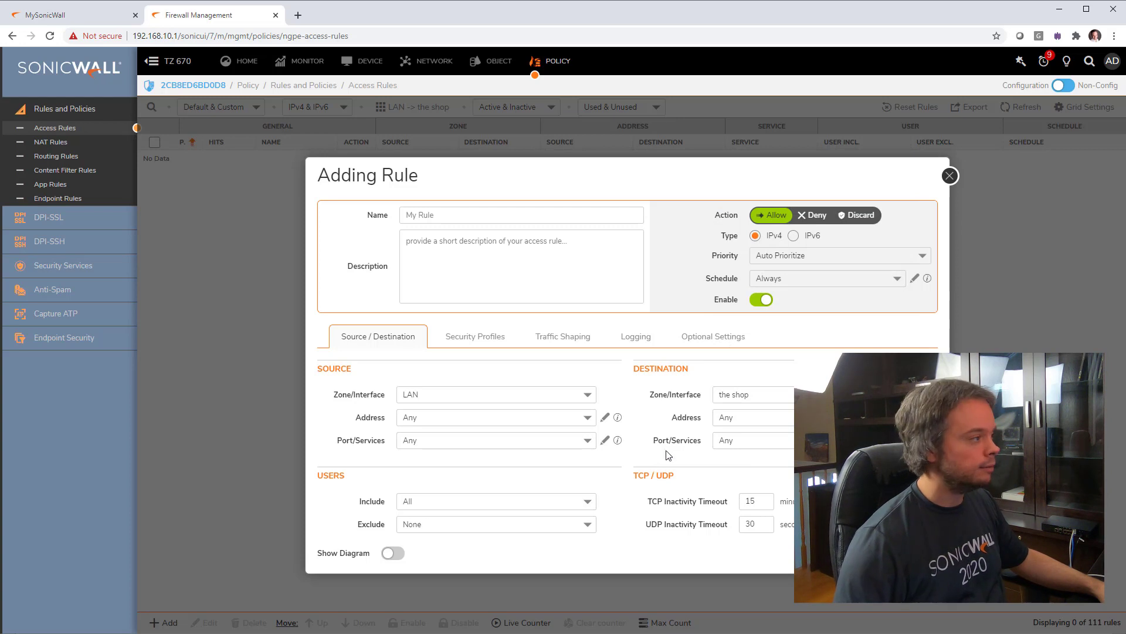
pyautogui.click(632, 342)
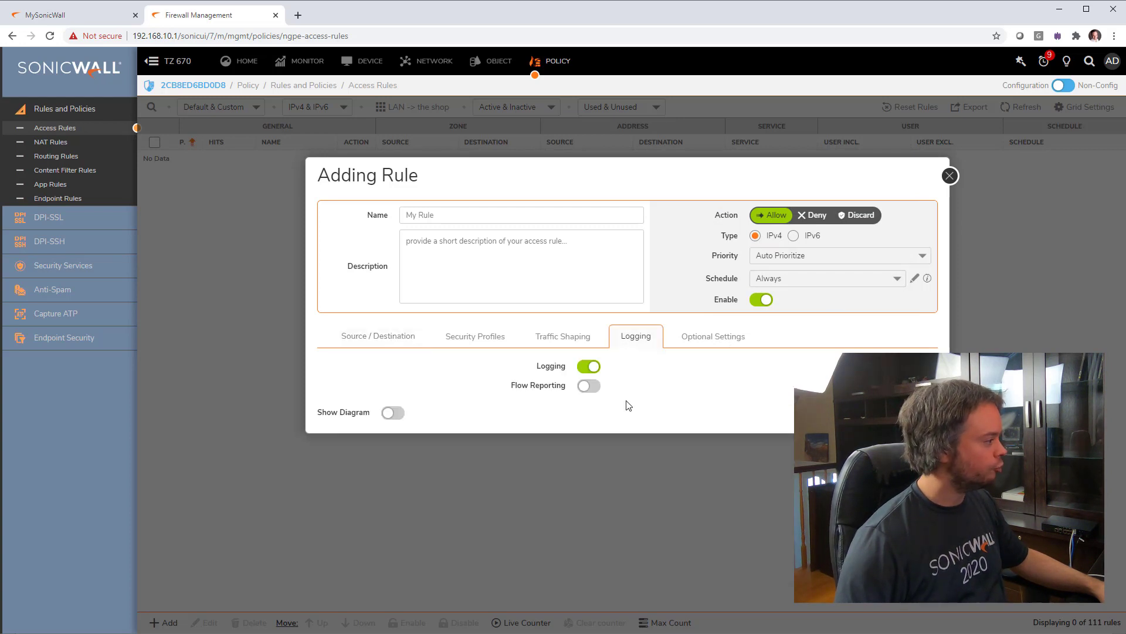
pyautogui.moveTo(538, 366); pyautogui.dragTo(544, 437)
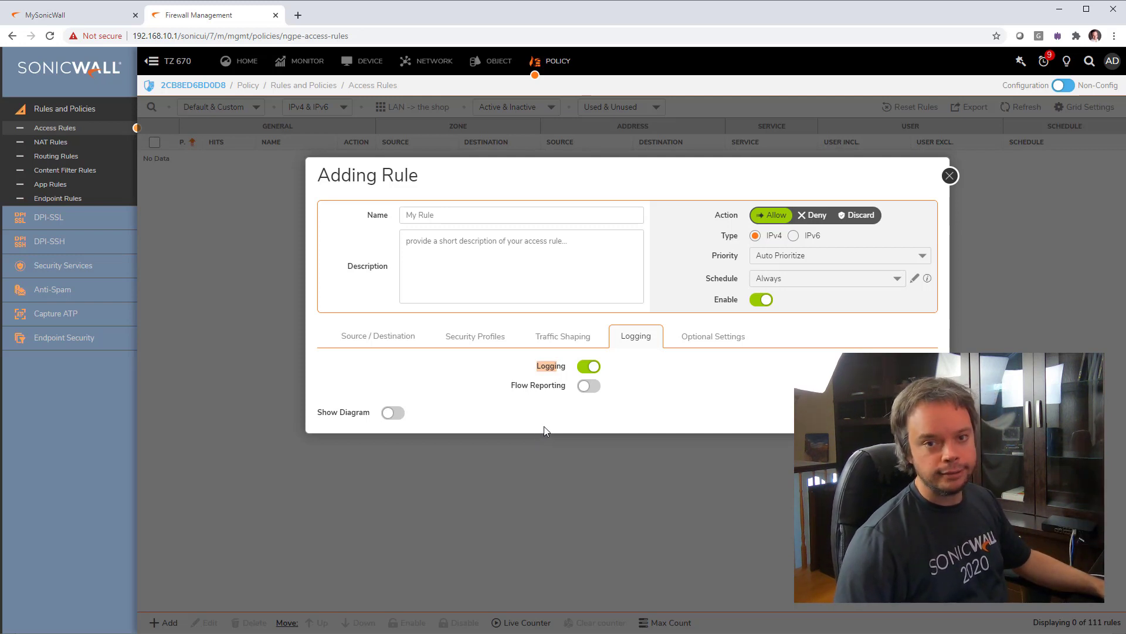
pyautogui.click(948, 175)
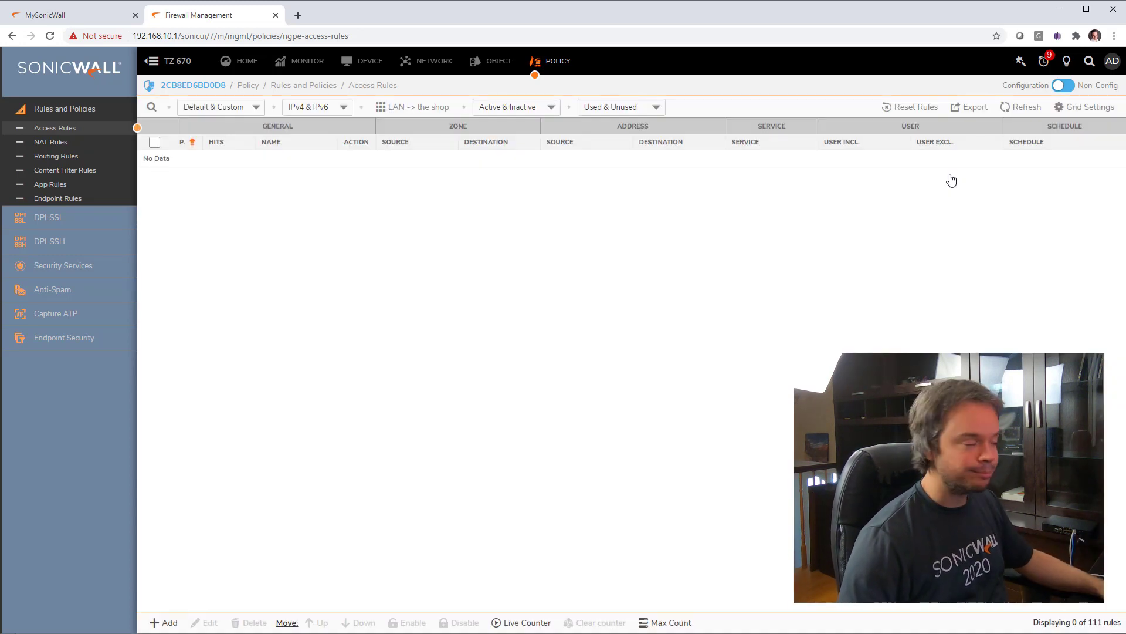